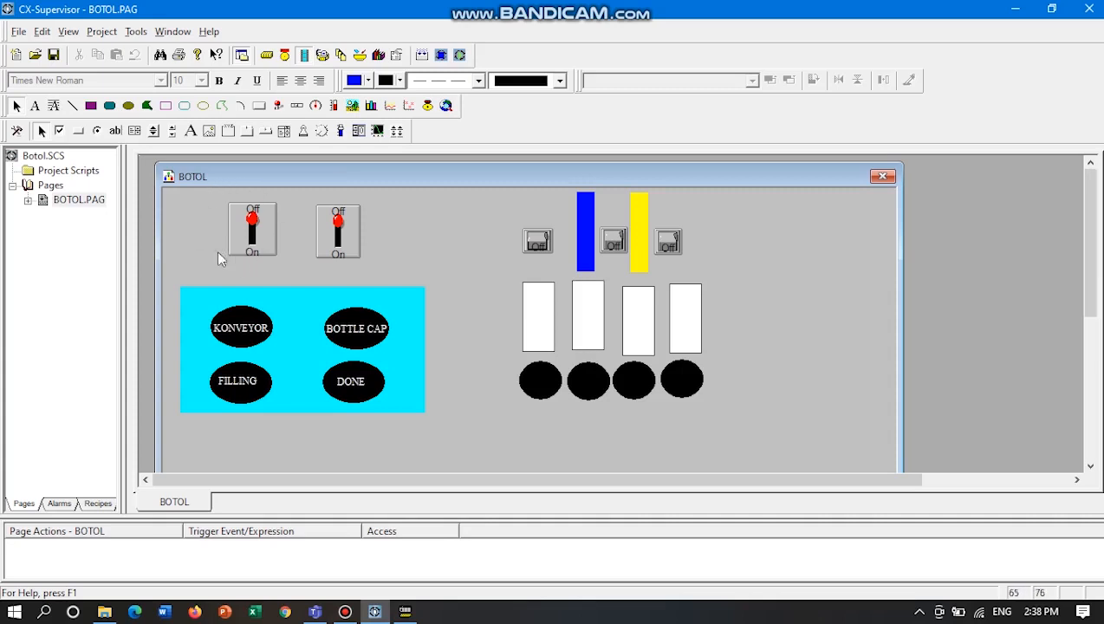
Draw a toggle button about 64 by 86 beside the two existing switches and delete it again.
left_click(279, 106)
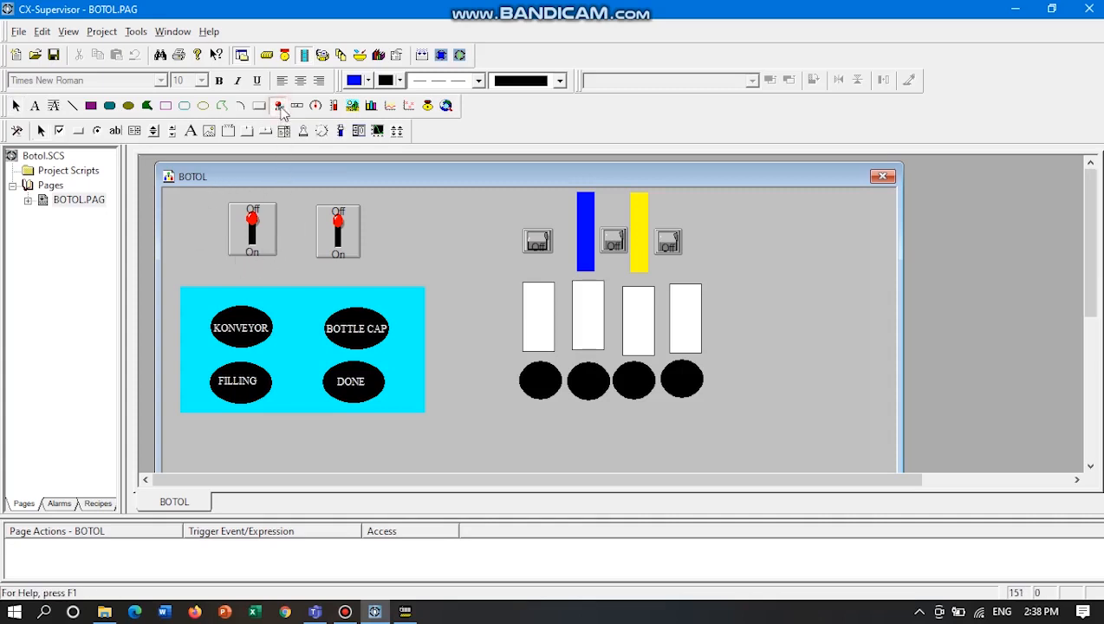
left_click_drag(405, 199, 457, 268)
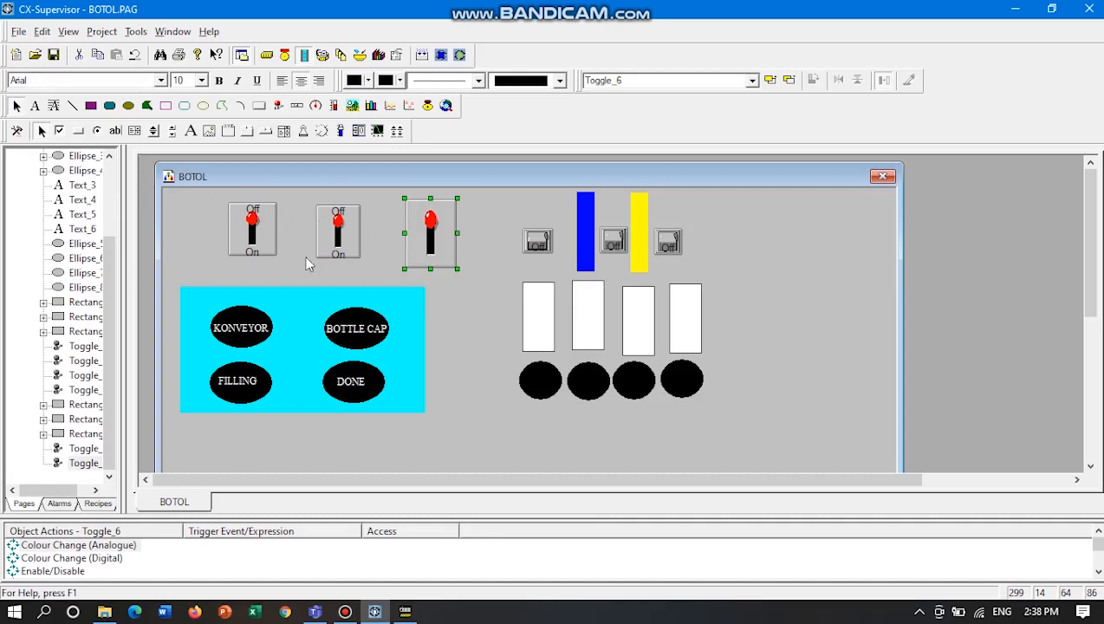
key("Delete")
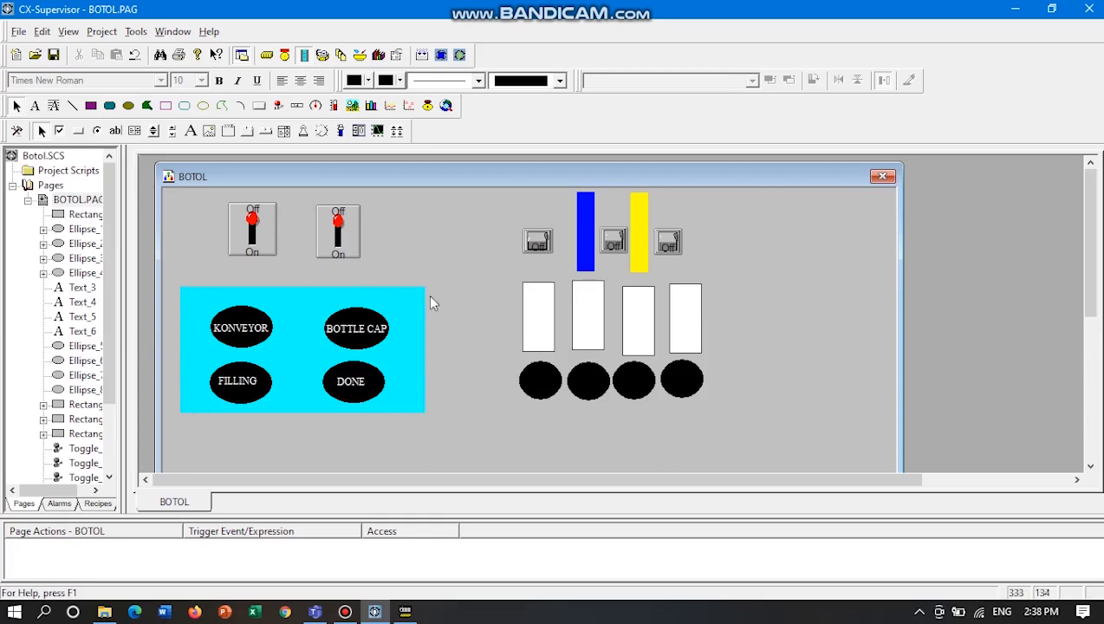
Draw a black rectangle about 134 by 82 beside the switches, with a yellow-filled ellipse about 108 by 48 inside it.
left_click(91, 105)
left_click_drag(391, 199, 499, 266)
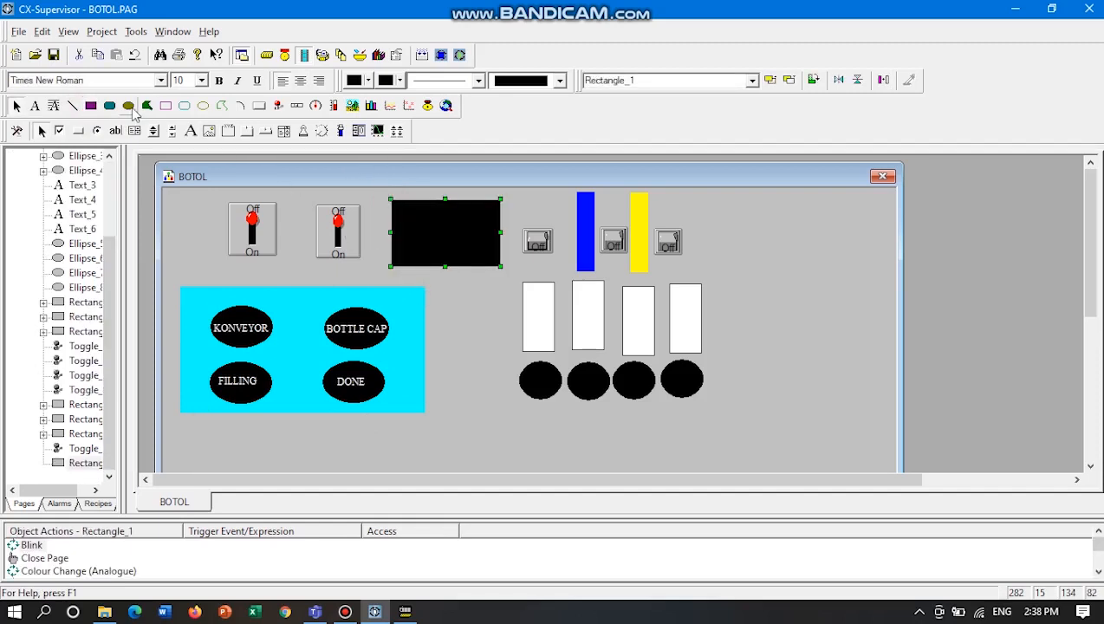
left_click(129, 107)
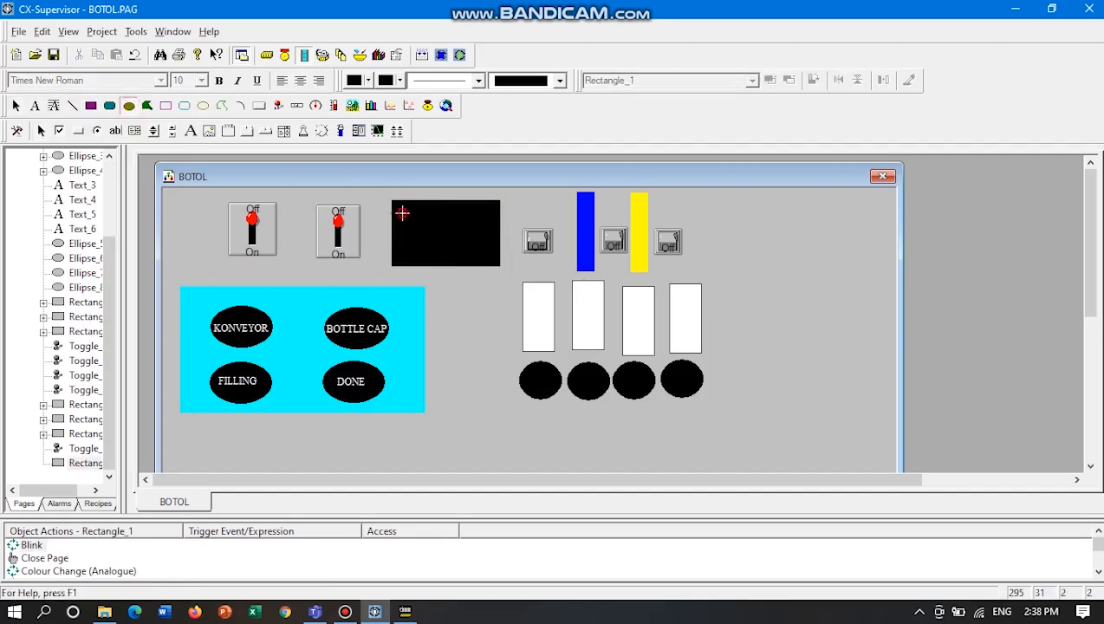
left_click_drag(400, 213, 487, 248)
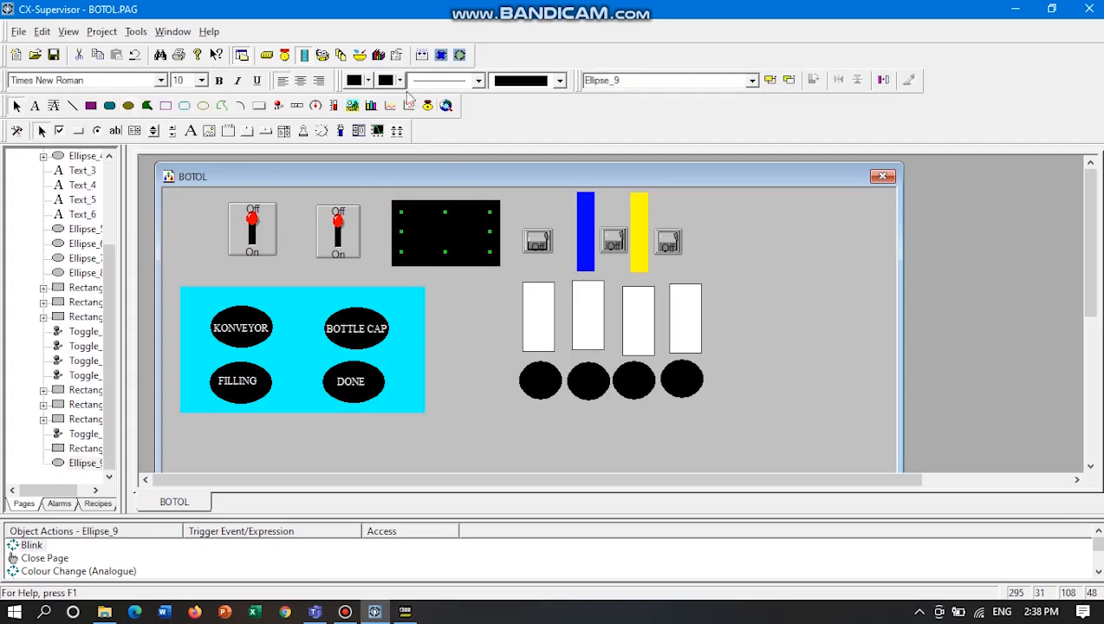
left_click(368, 81)
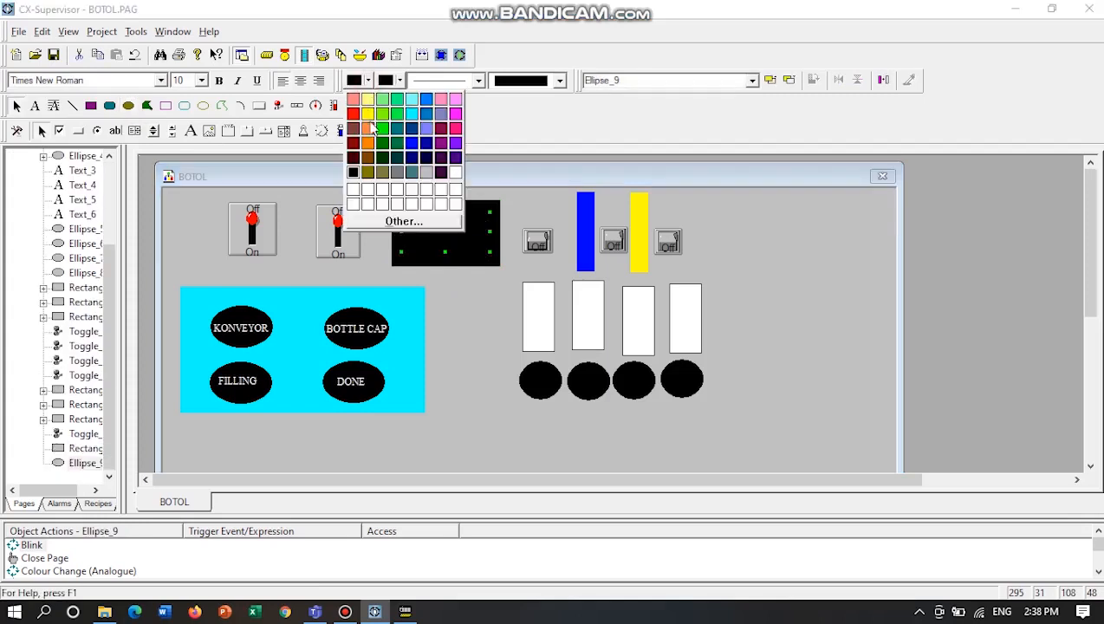
left_click(372, 121)
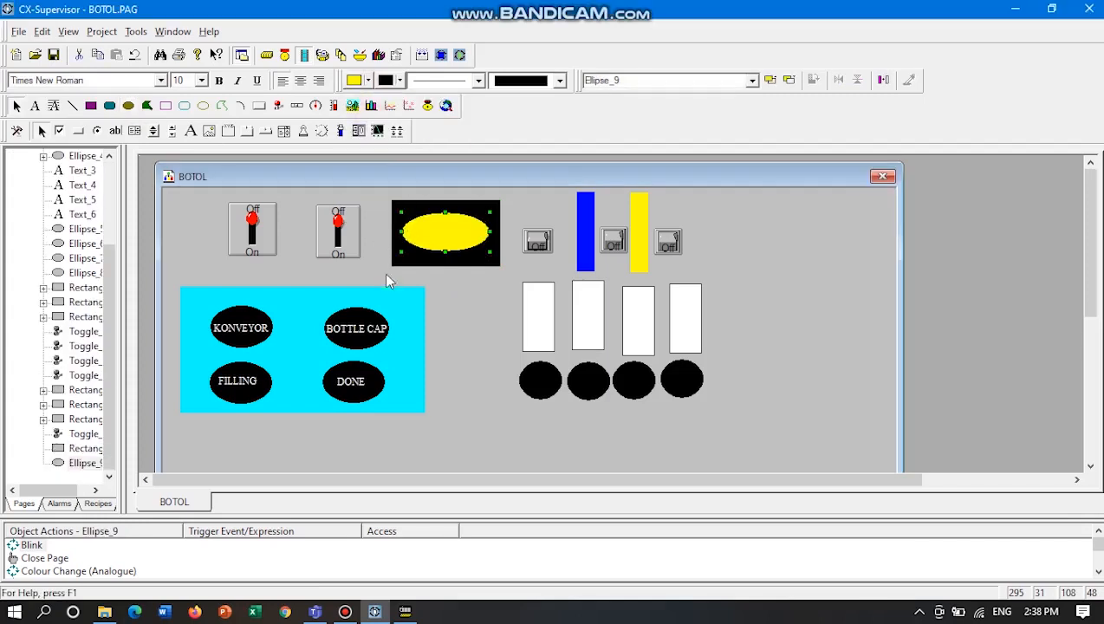
Add the black text label "konveyor" and centre it on the yellow ellipse.
left_click(35, 105)
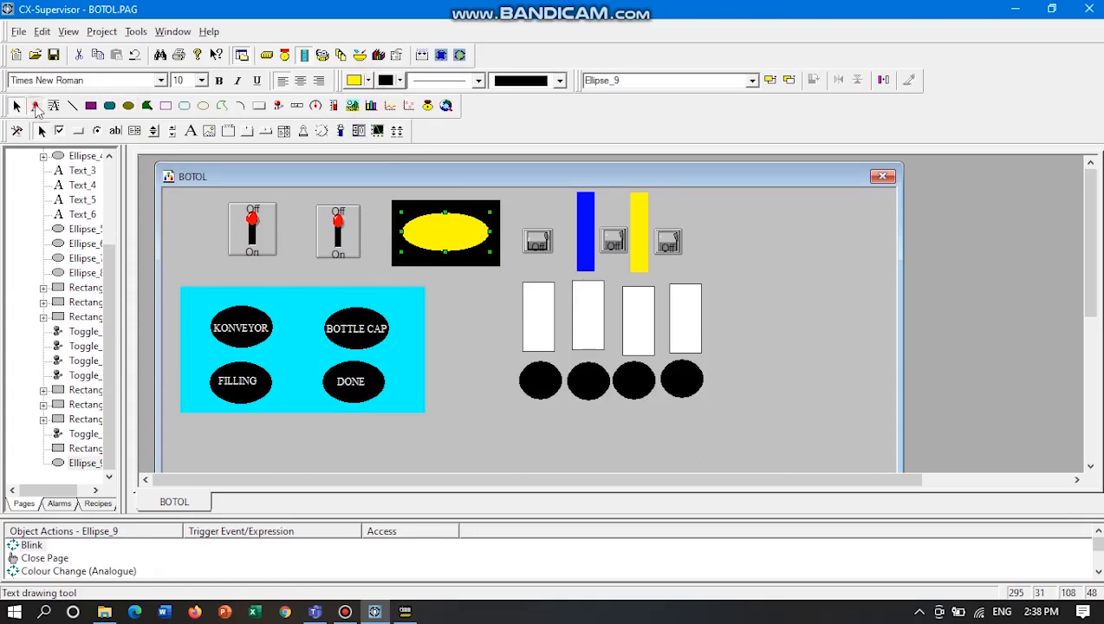
left_click(444, 231)
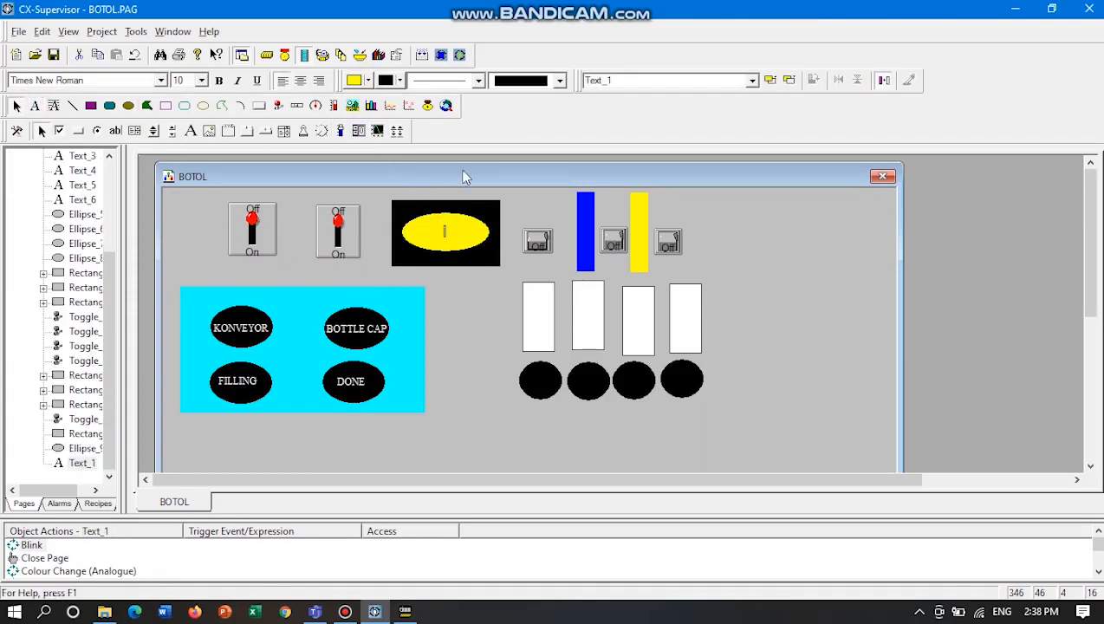
left_click(367, 80)
left_click(352, 169)
type("konveyor")
left_click(446, 289)
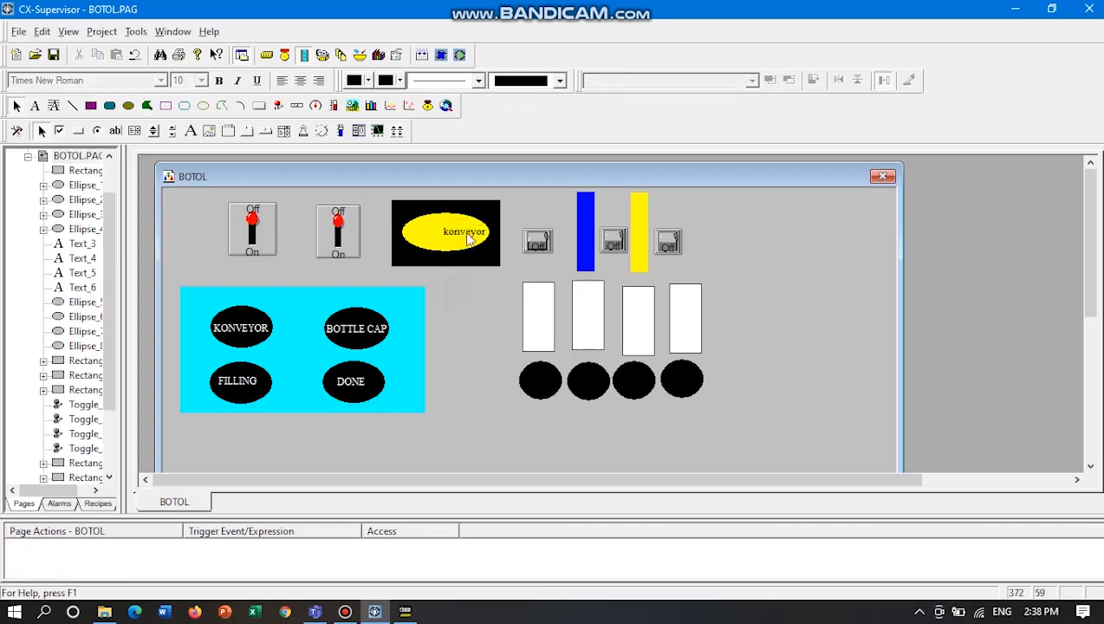
left_click_drag(468, 240, 452, 249)
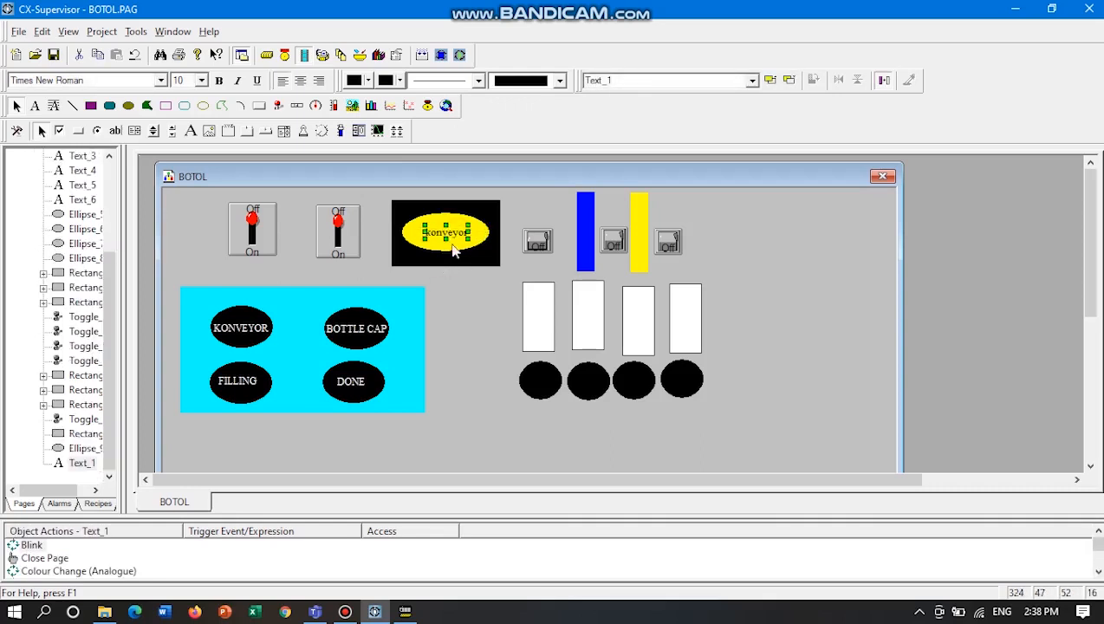
left_click(466, 297)
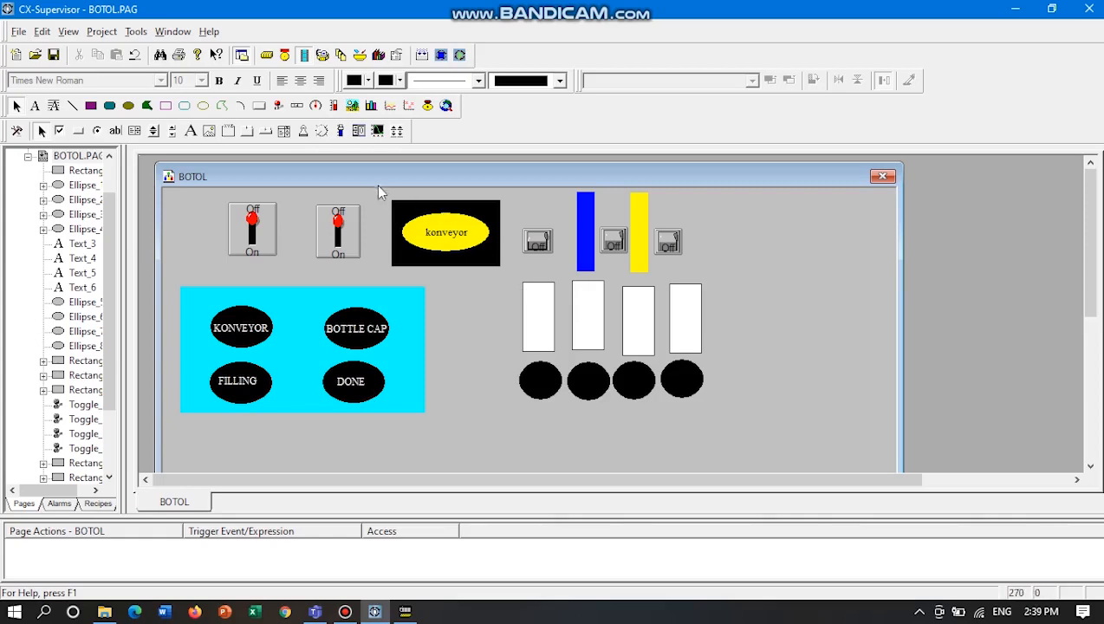
Delete the black rectangle together with its yellow ellipse and "konveyor" label.
left_click_drag(376, 183, 507, 270)
key("Delete")
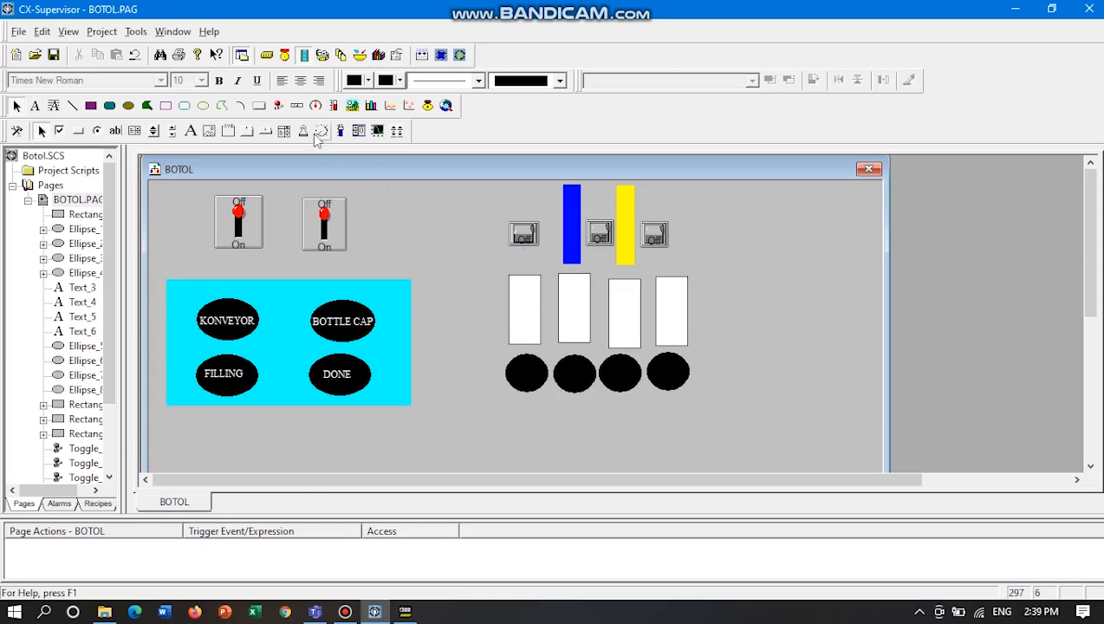
Draw a toggle button about 63 by 75 in the empty area beside the switches and give it the On/Off Switch style.
left_click(279, 107)
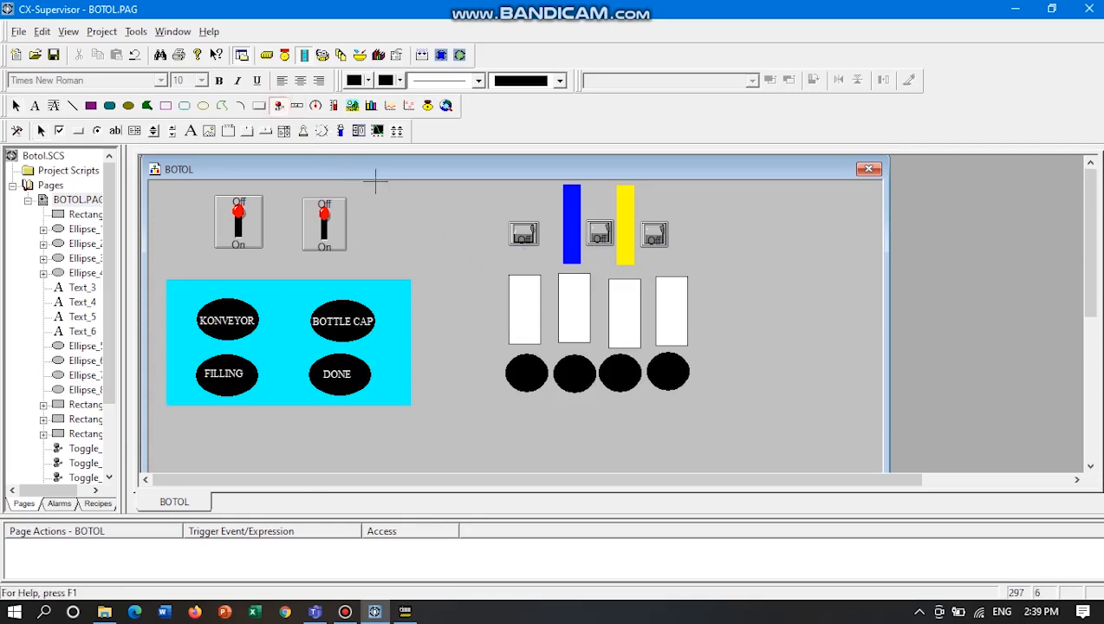
left_click_drag(423, 202, 475, 265)
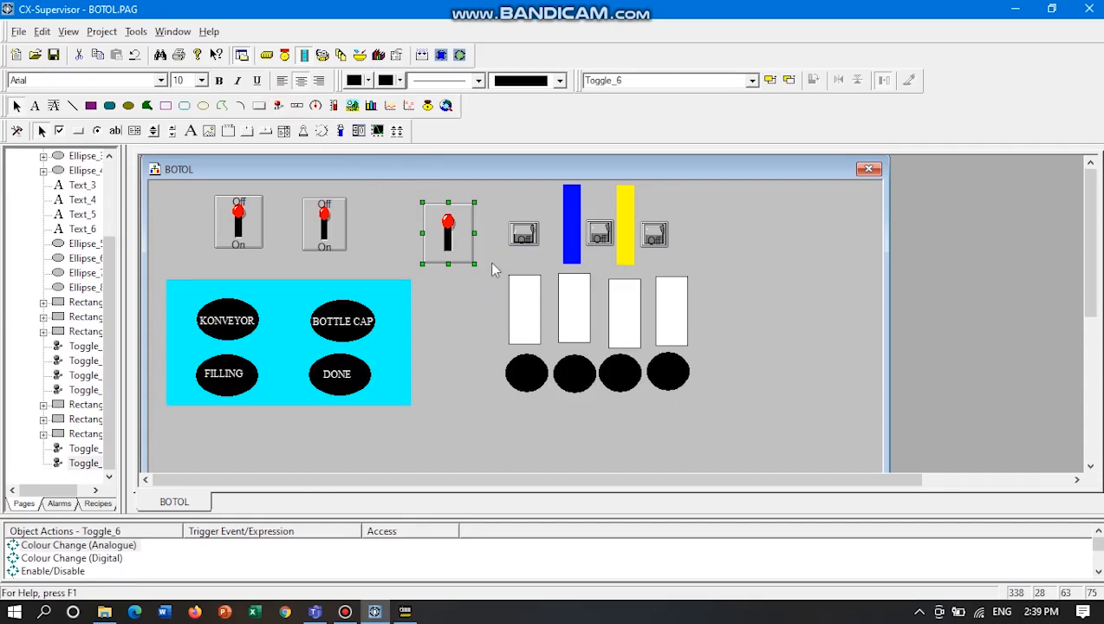
double_click(448, 232)
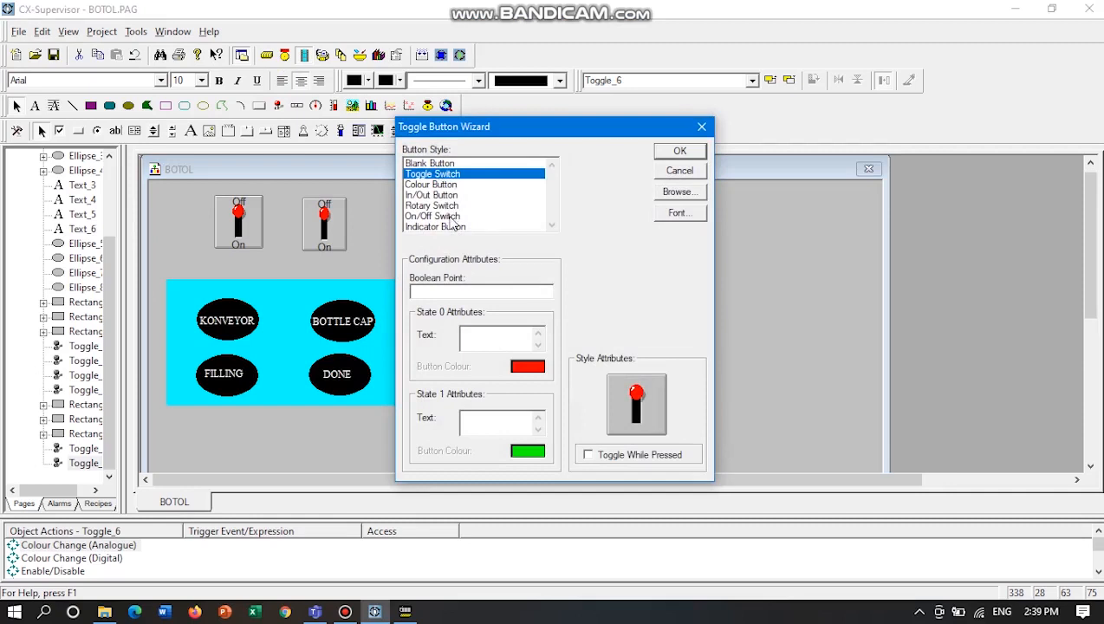
left_click(450, 216)
left_click(681, 151)
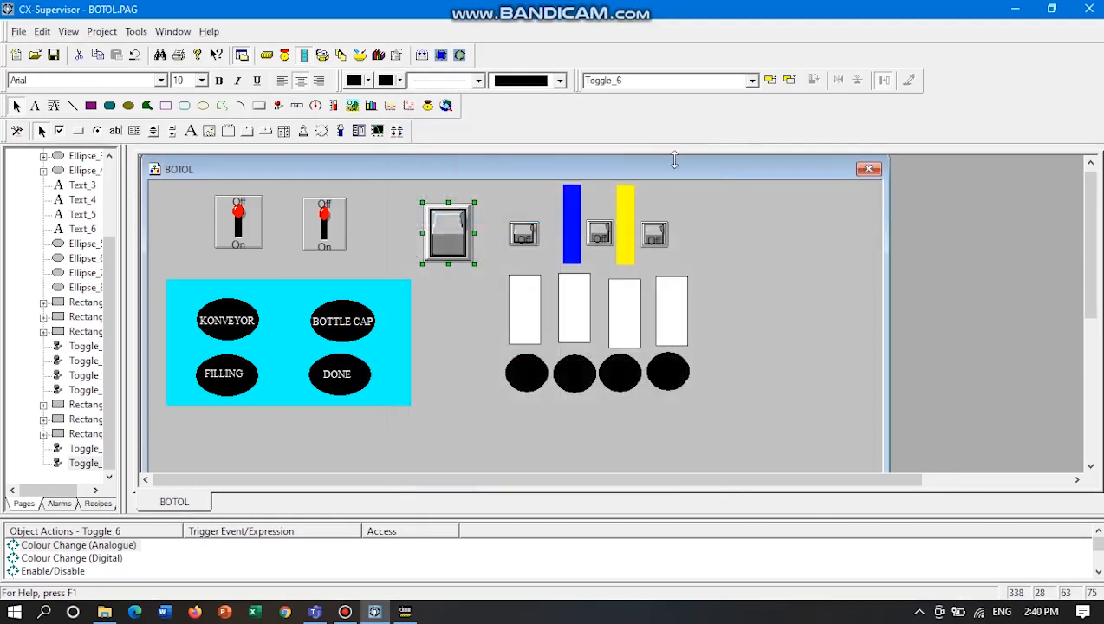
left_click(468, 295)
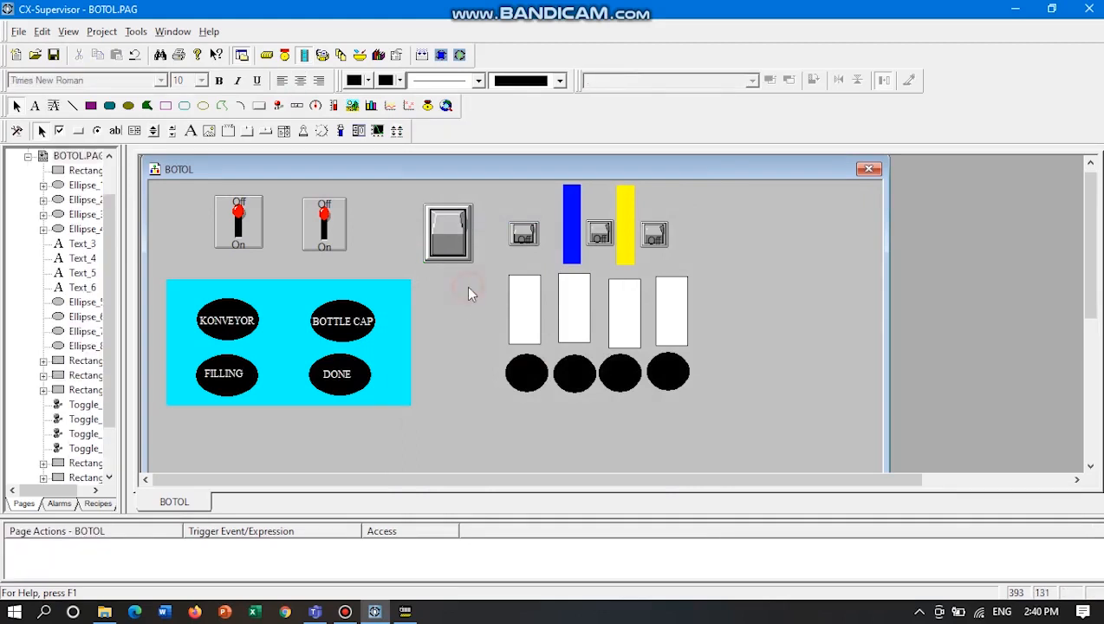
Delete the large unlabelled On/Off switch from the page.
left_click_drag(400, 187, 482, 277)
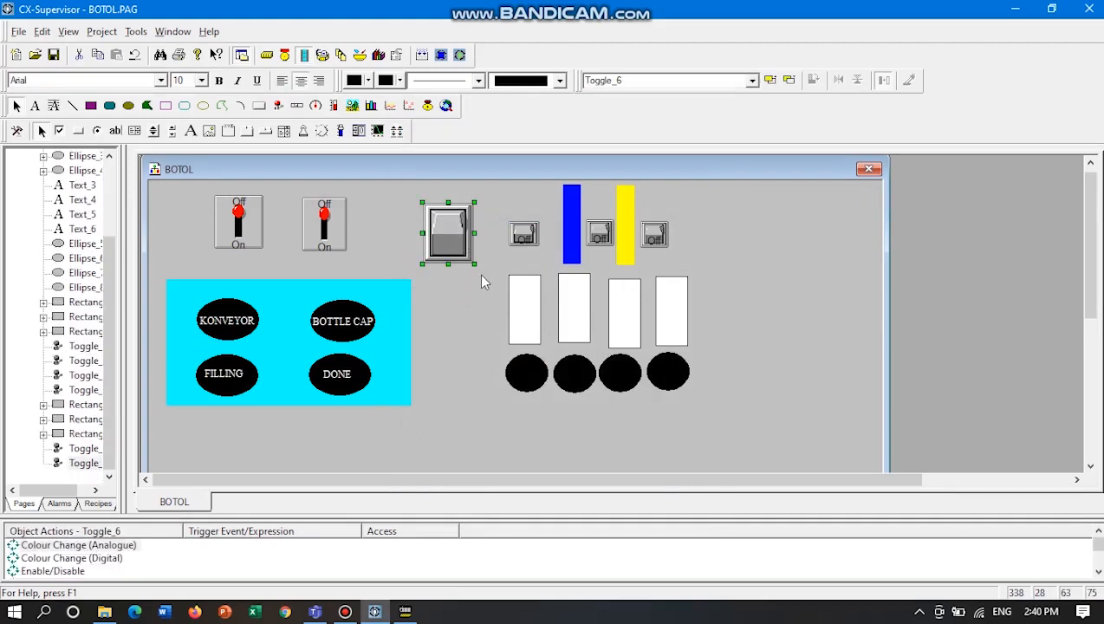
key("Delete")
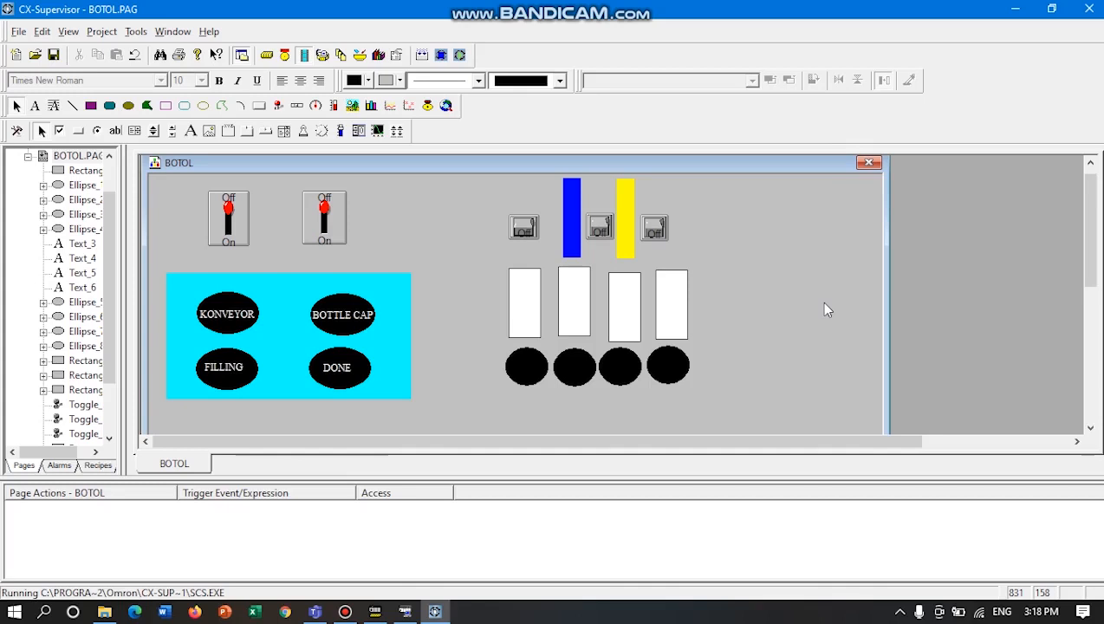
Start adding a PLC device named P7 in the device setup with device type CJ1M.
left_click(268, 55)
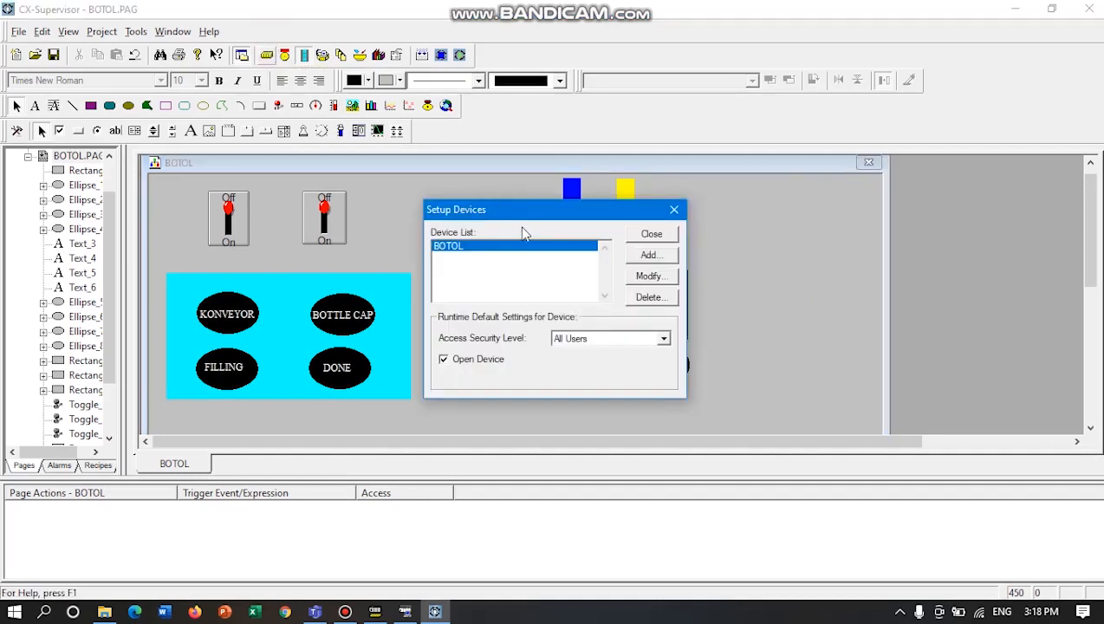
left_click(648, 256)
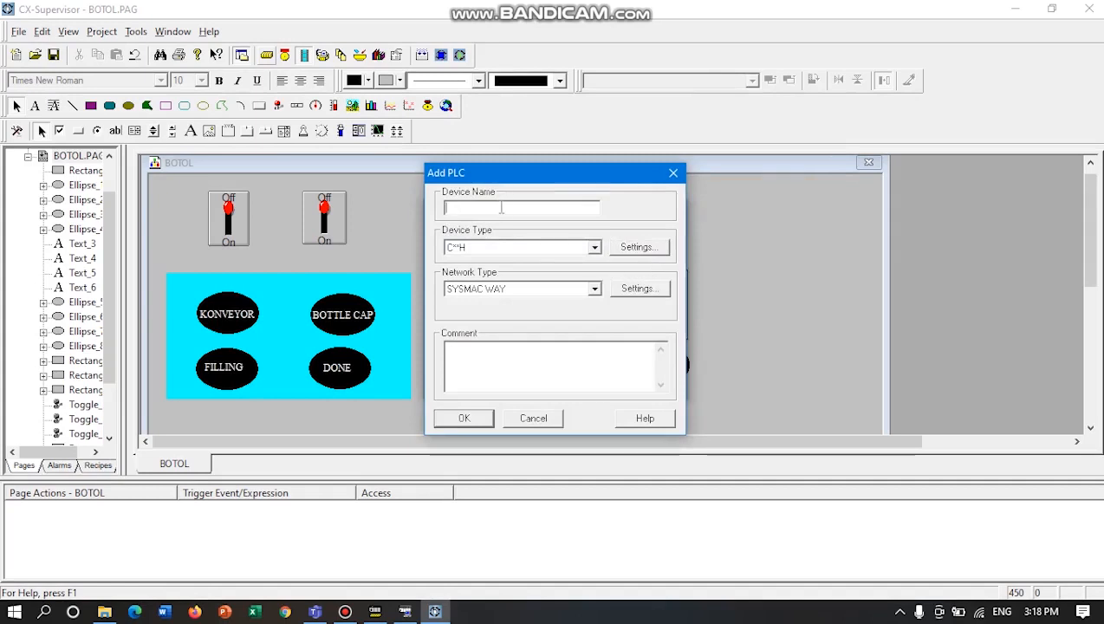
type("P8")
key("BackSpace")
type("7")
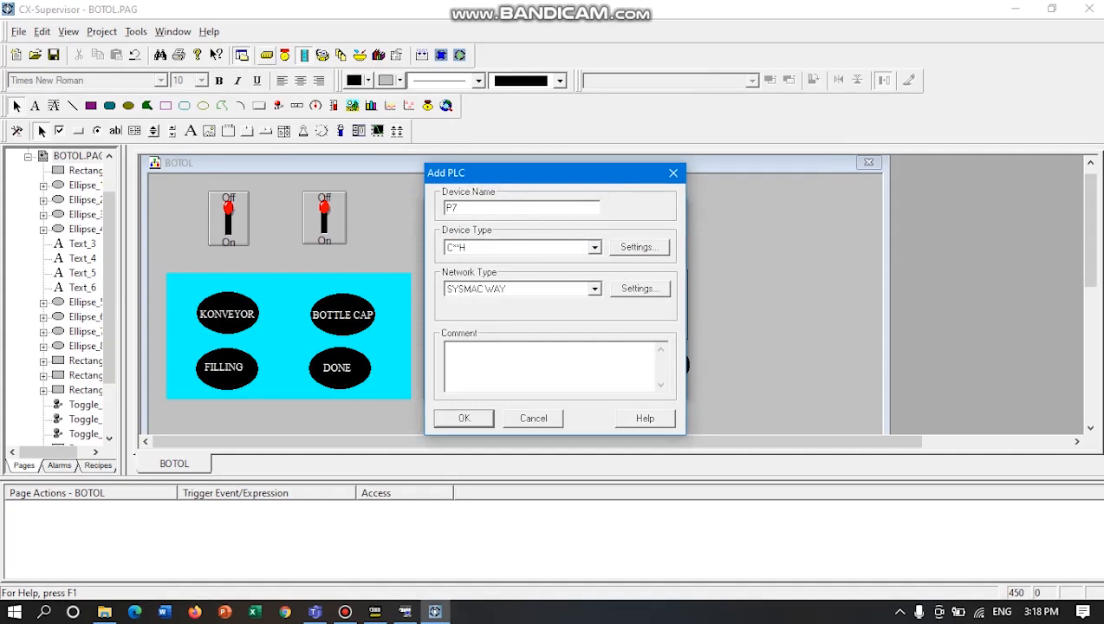
left_click(595, 248)
scroll(498, 317, "down", 3)
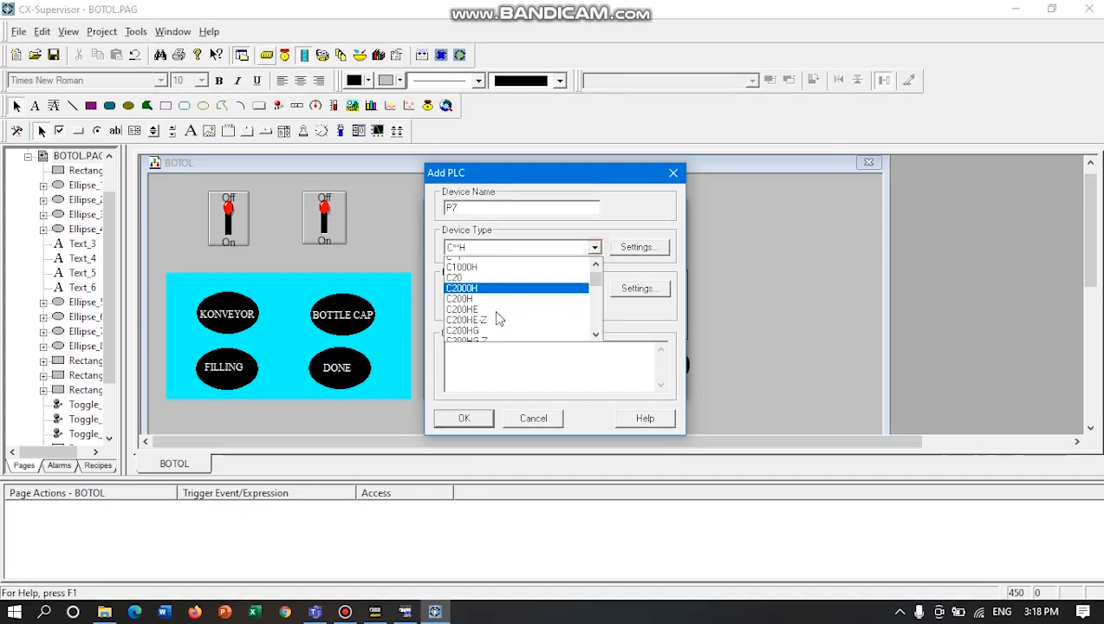
scroll(494, 316, "down", 5)
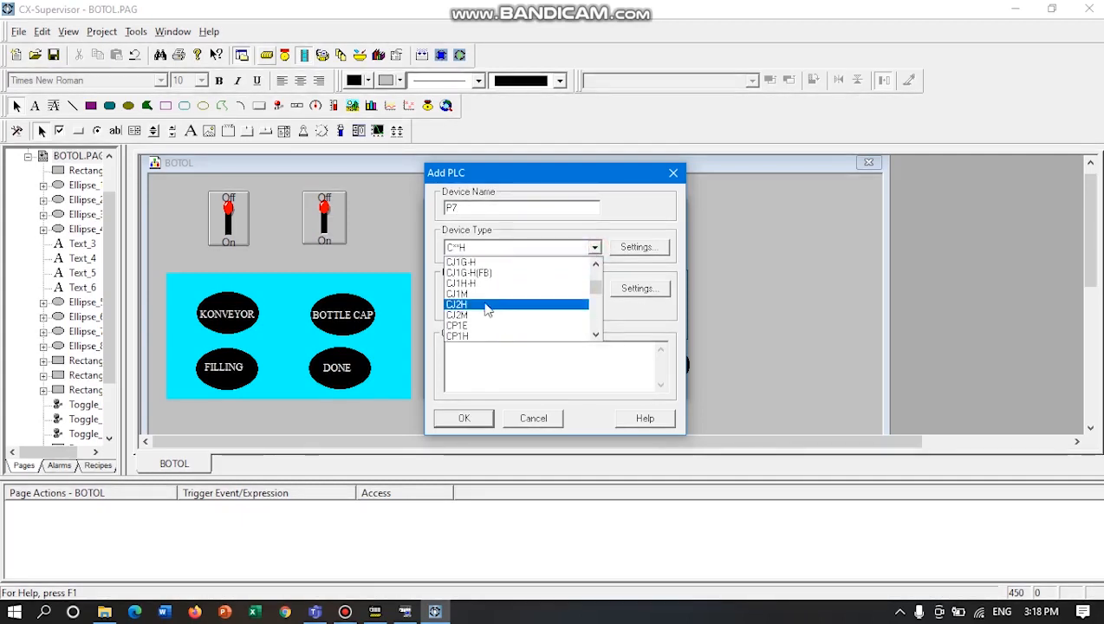
left_click(461, 295)
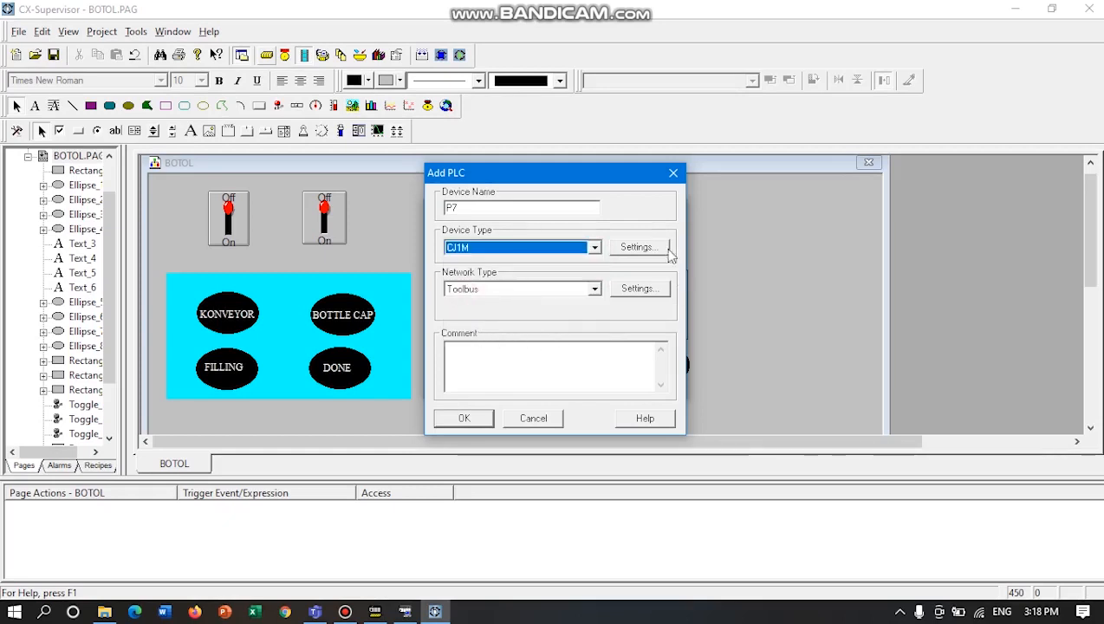
Review the CJ1M device type settings and close the device setup without adding the PLC.
left_click(637, 248)
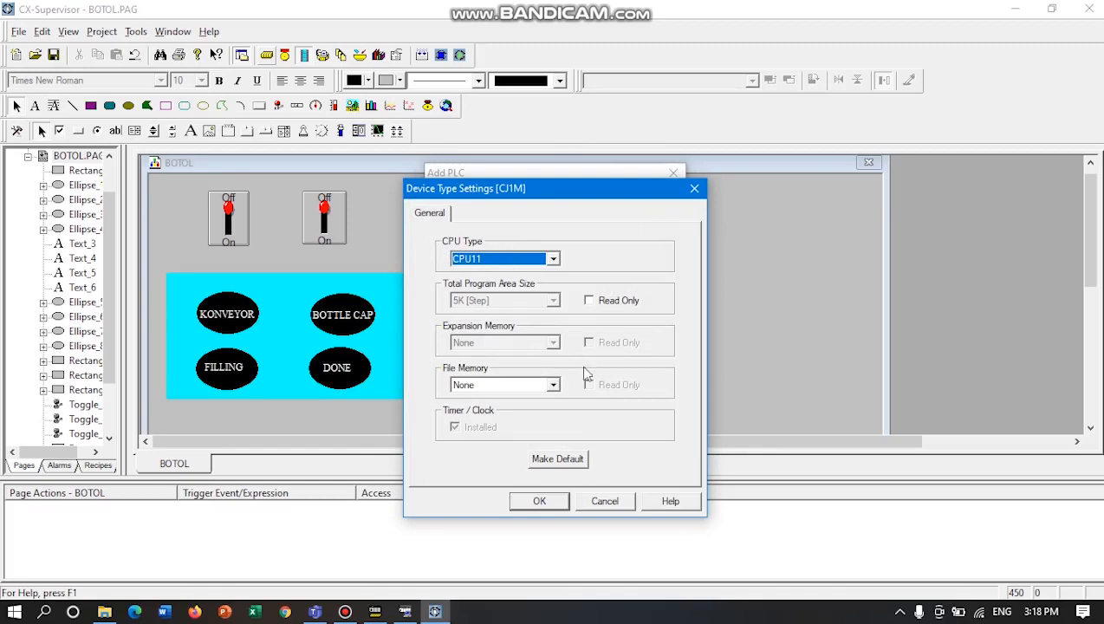
left_click(556, 501)
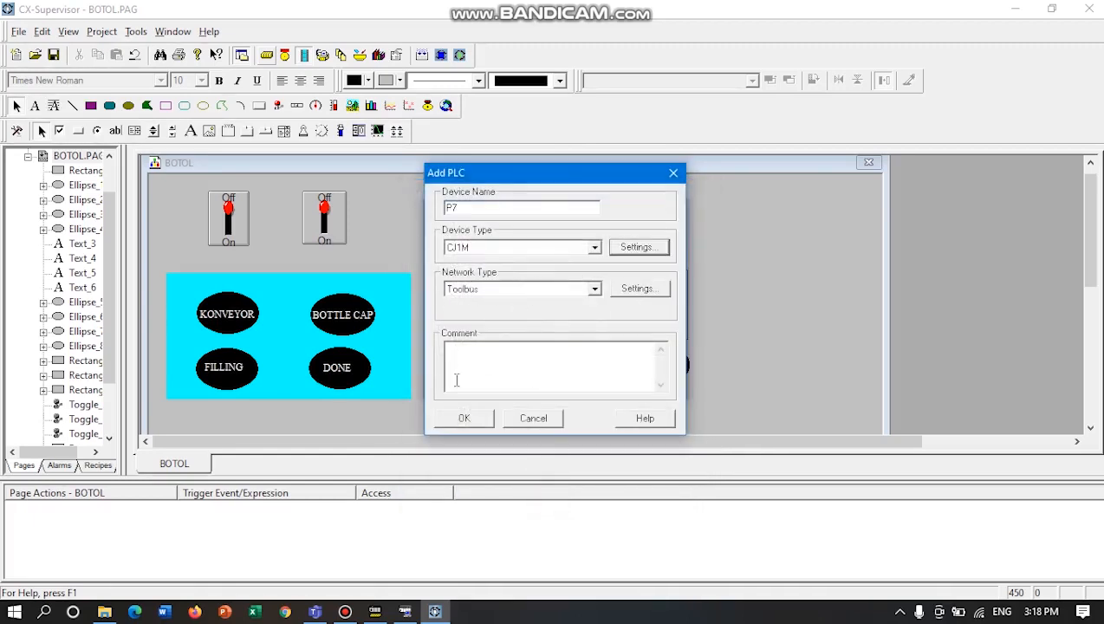
left_click(527, 419)
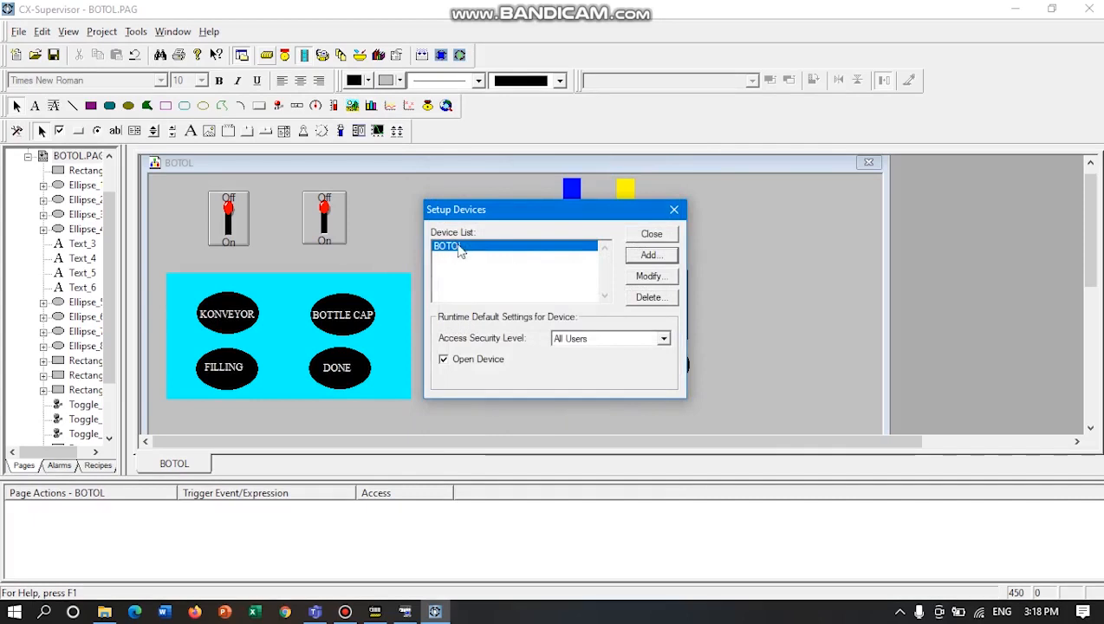
left_click(673, 234)
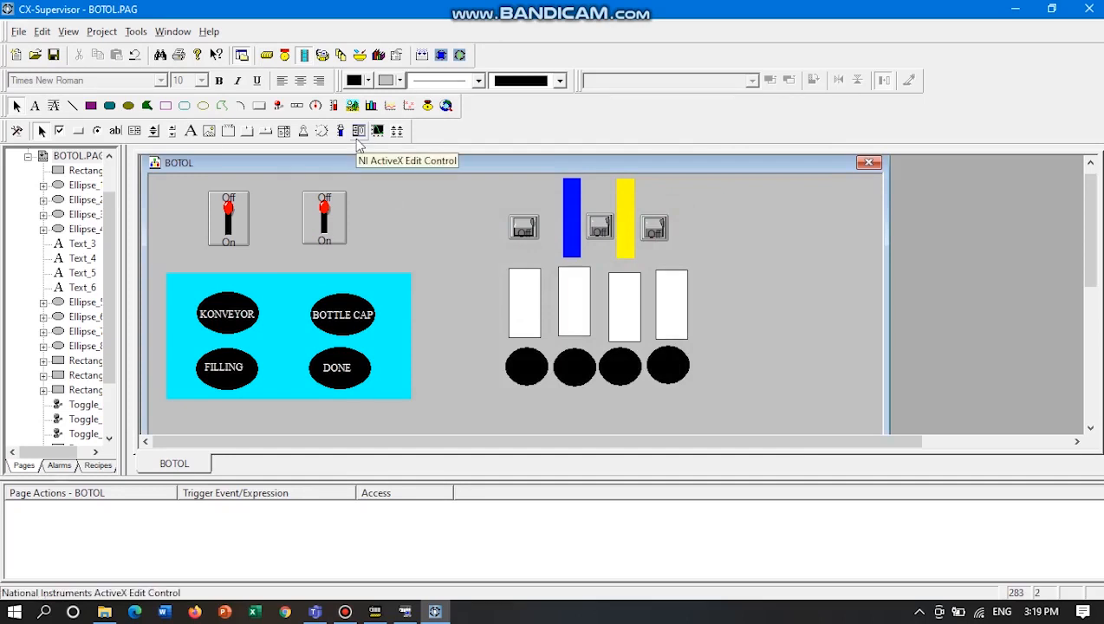
Start adding a Boolean point named start with the Output I/O type in the Point Editor.
left_click(322, 56)
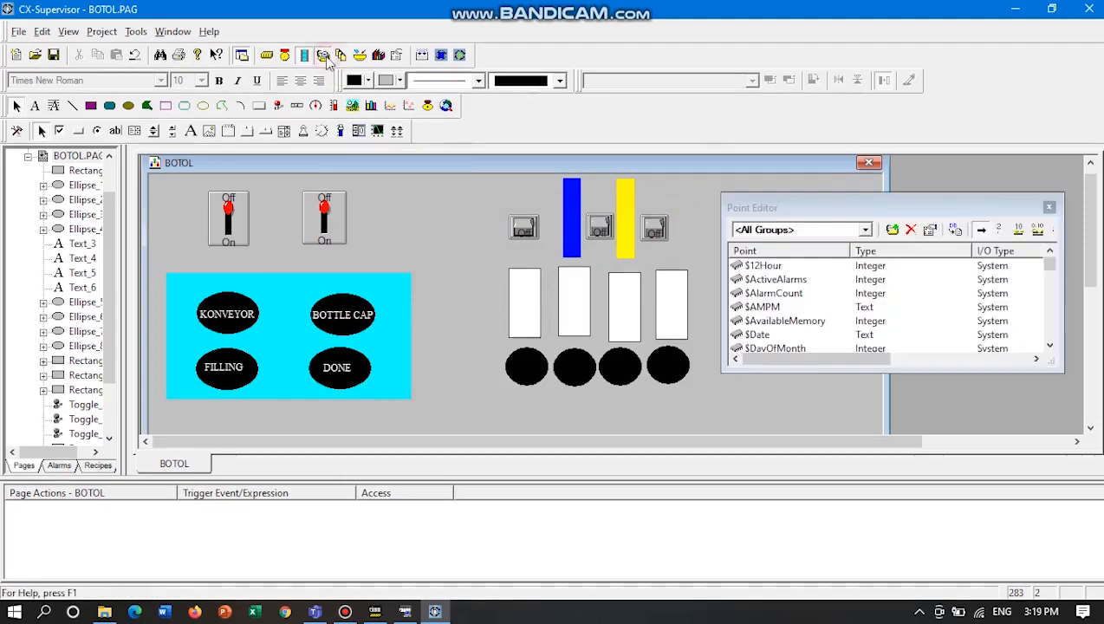
left_click(893, 229)
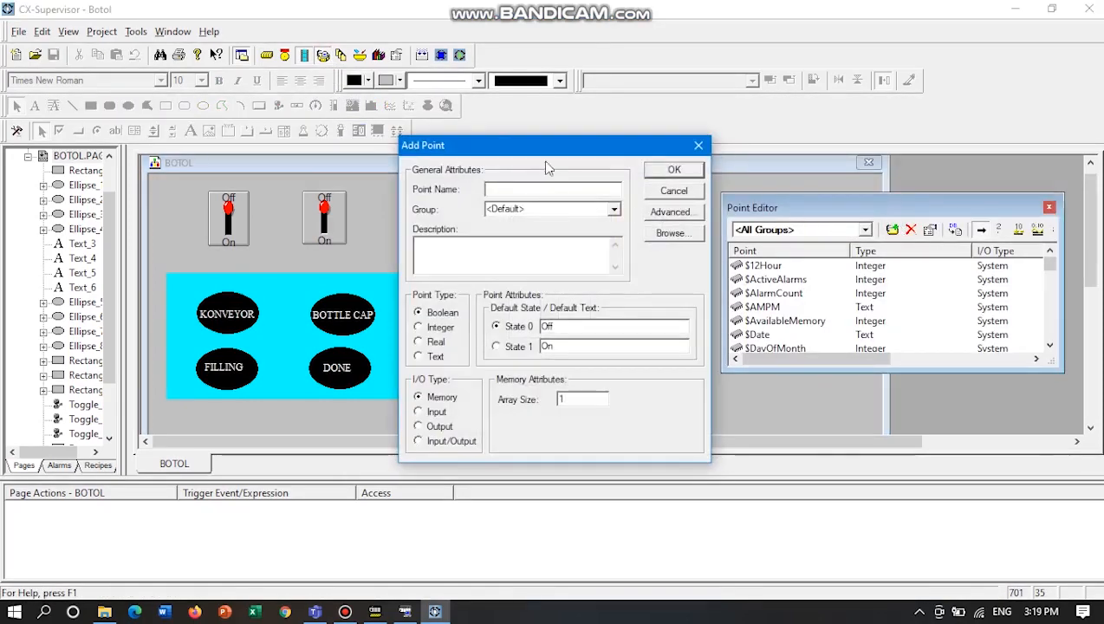
left_click_drag(550, 165, 877, 165)
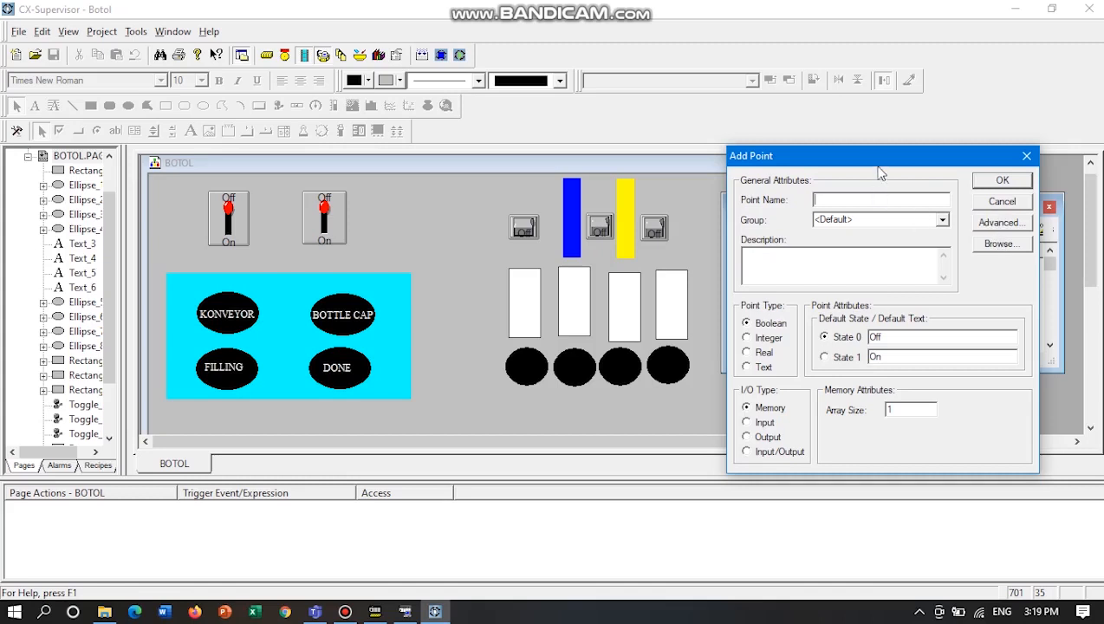
left_click_drag(876, 158, 838, 153)
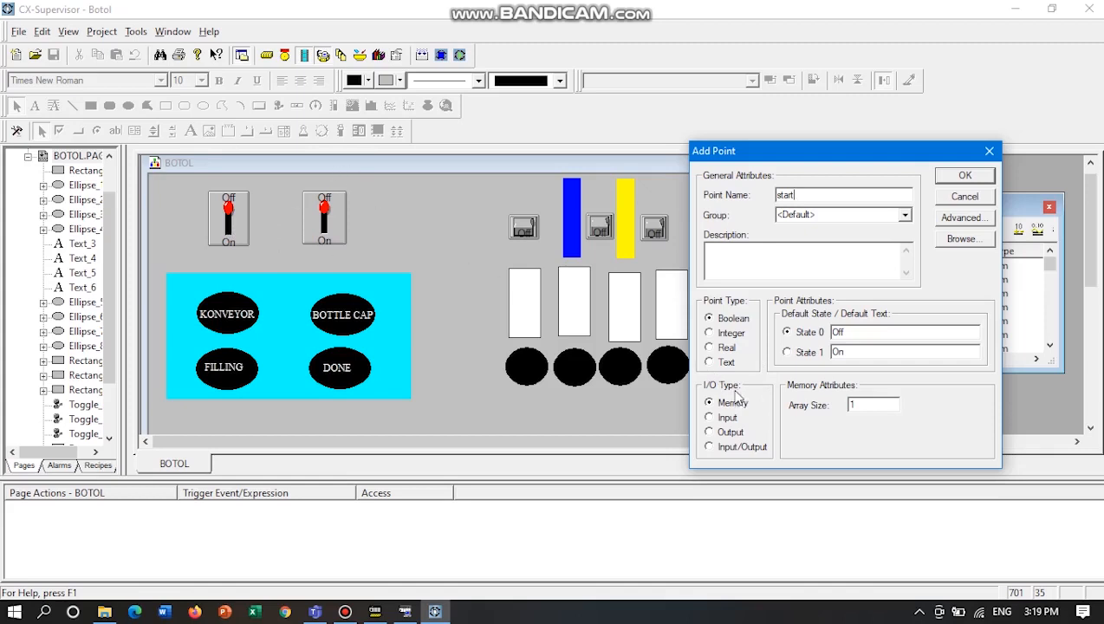
left_click(730, 433)
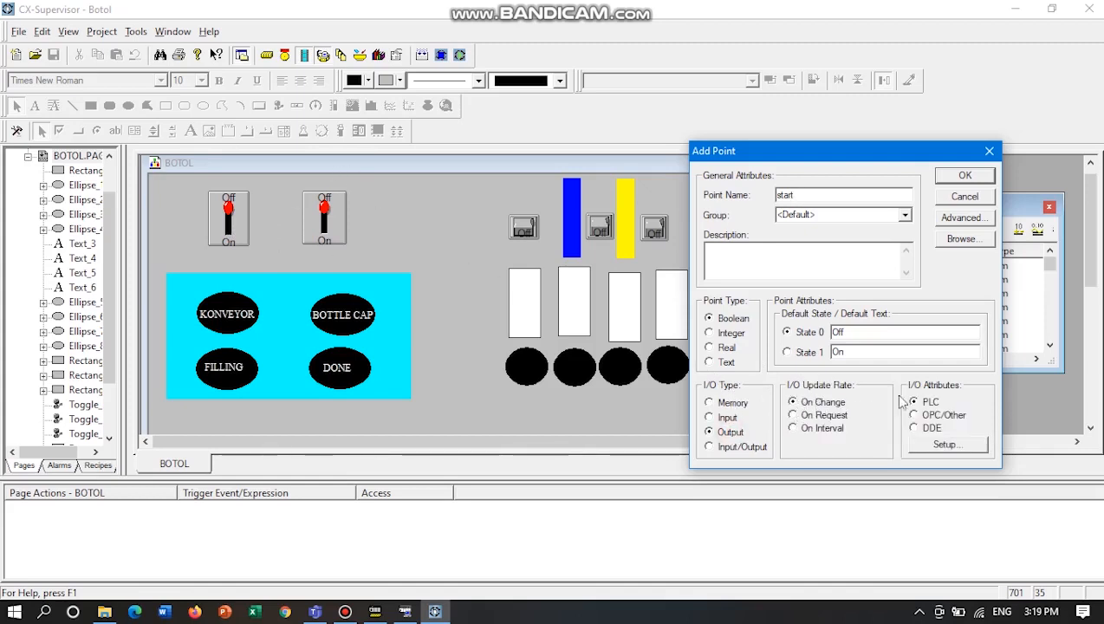
Check the START address in the CX-Programmer ladder, enter 0.00 as the point's data location on PLC BOTOL, and discard the point.
left_click(950, 448)
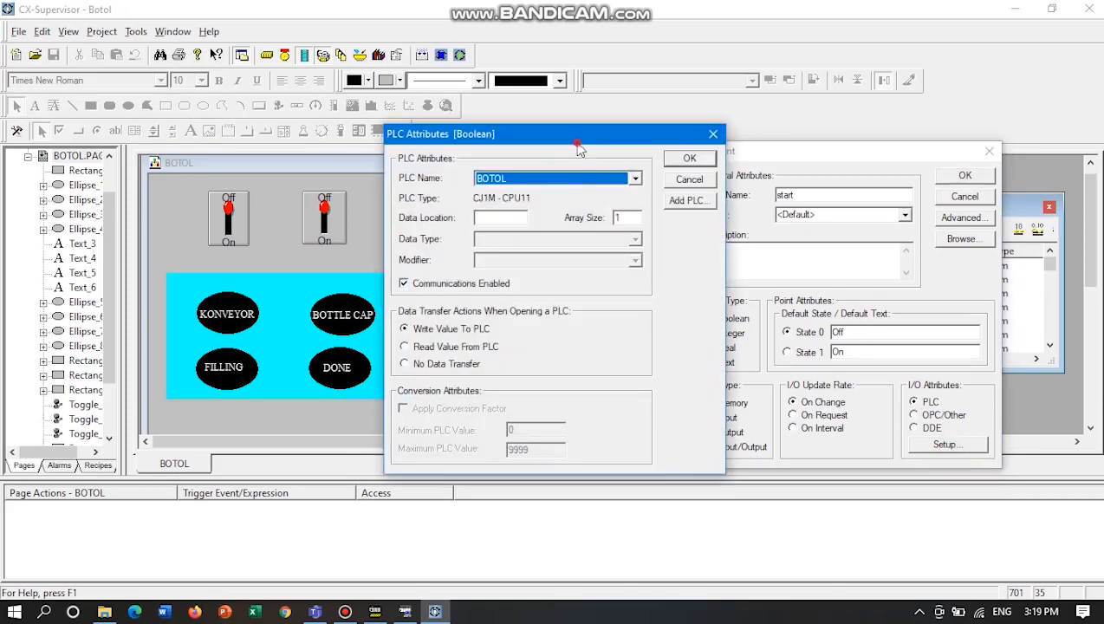
left_click_drag(577, 143, 818, 146)
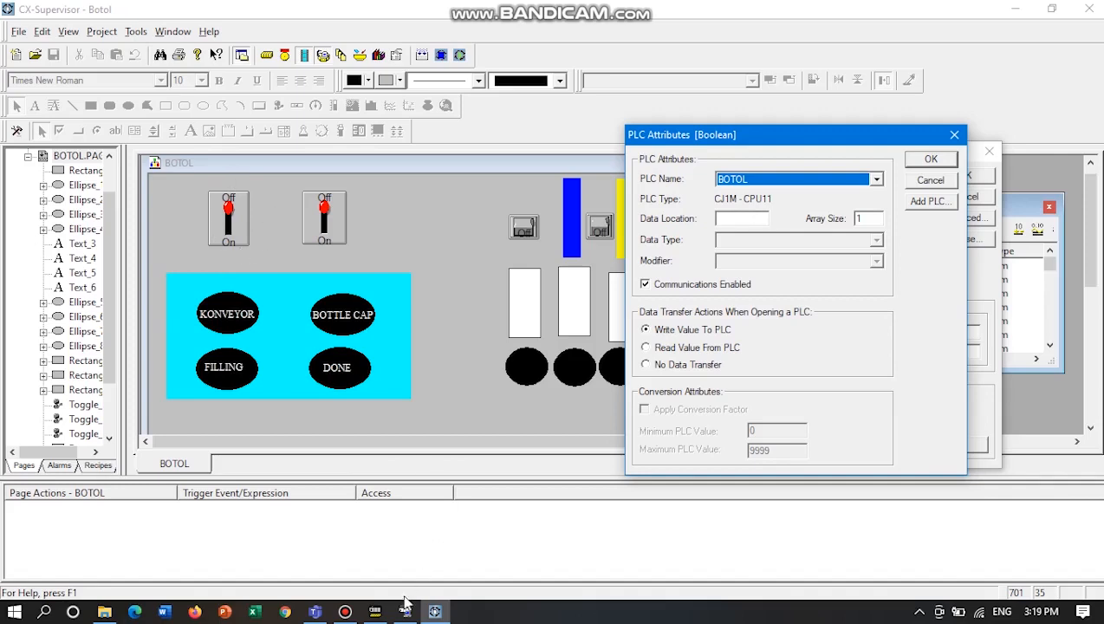
left_click(374, 611)
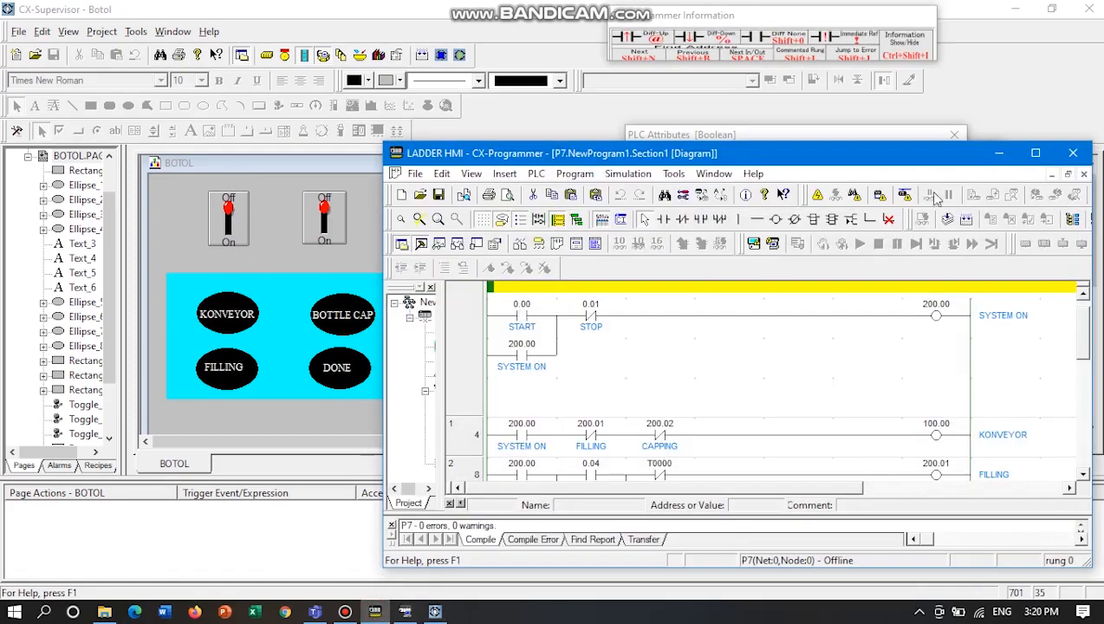
left_click(1000, 153)
left_click(741, 218)
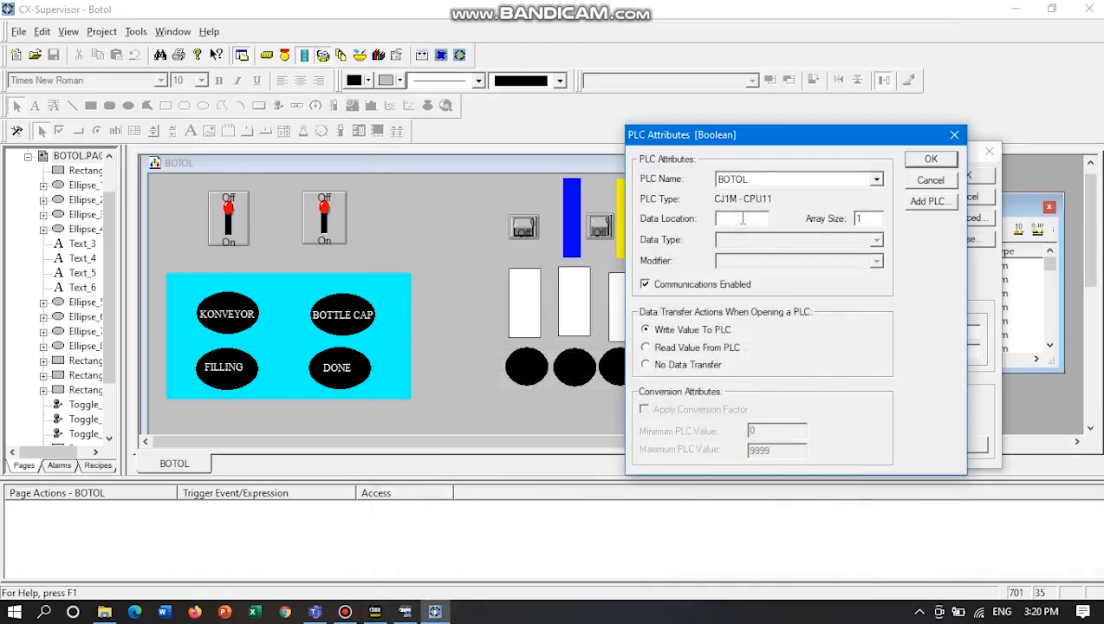
type("0.0")
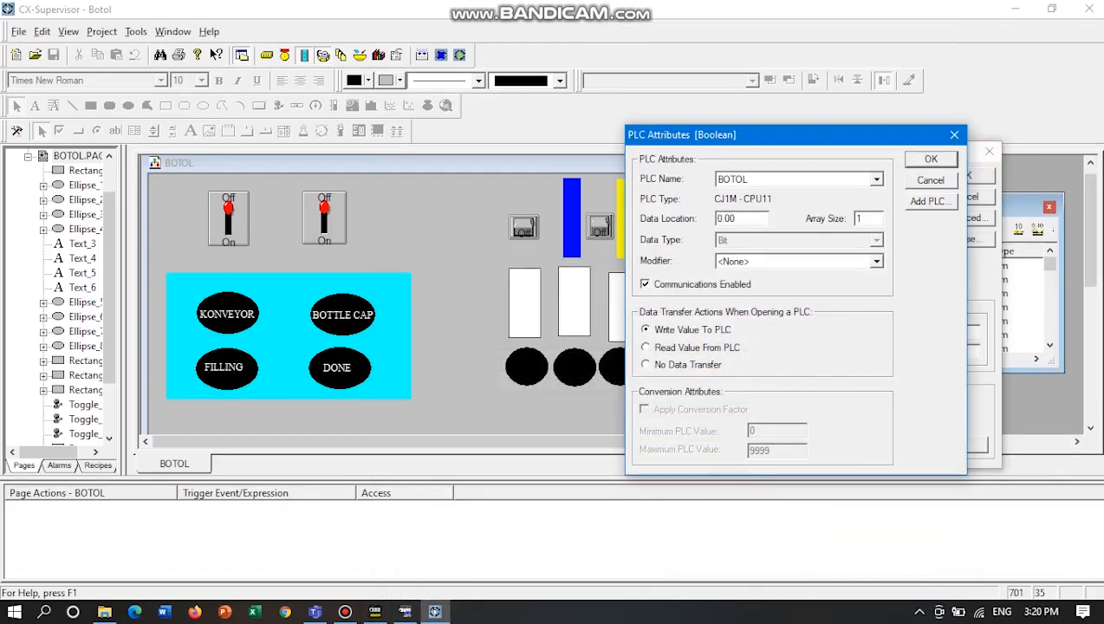
left_click(931, 180)
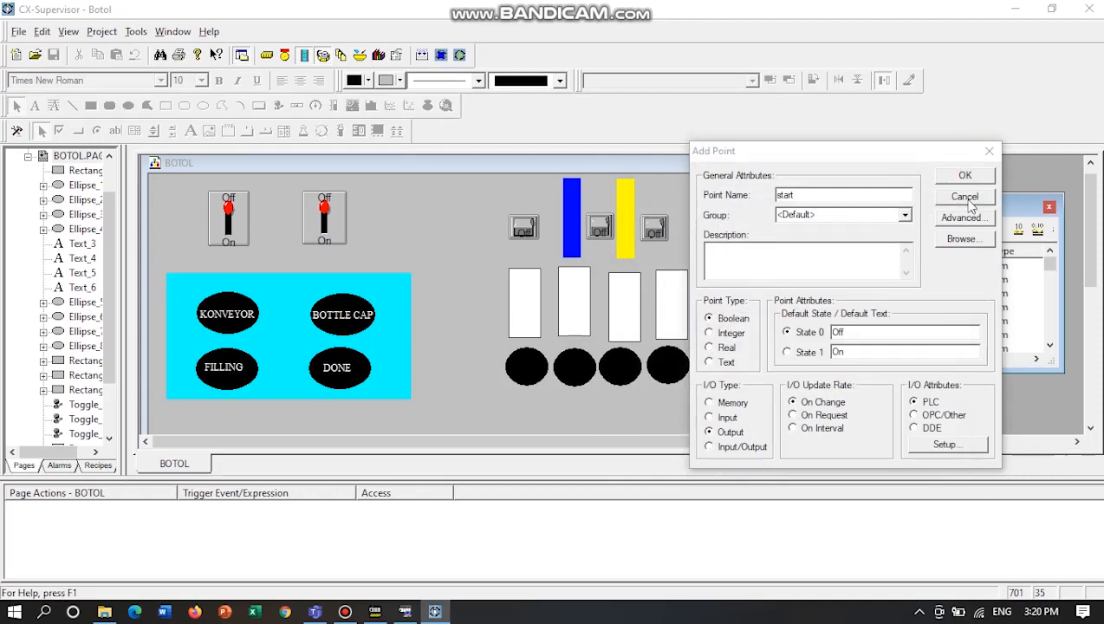
left_click(966, 198)
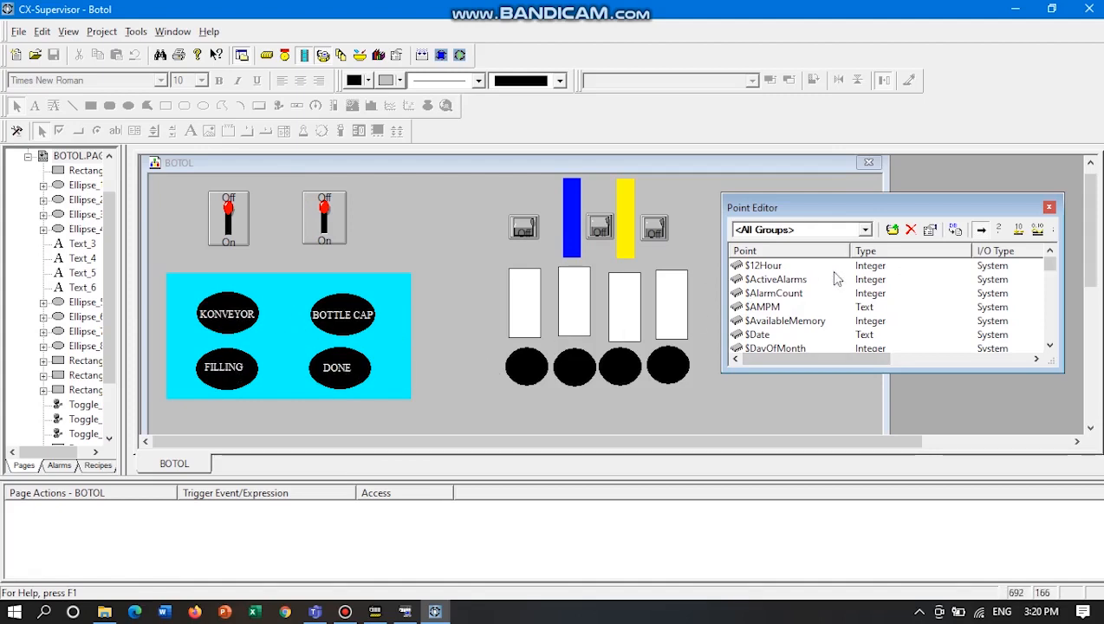
Start adding a Boolean point named konveyor with the Input I/O type and open its PLC attributes.
left_click(892, 231)
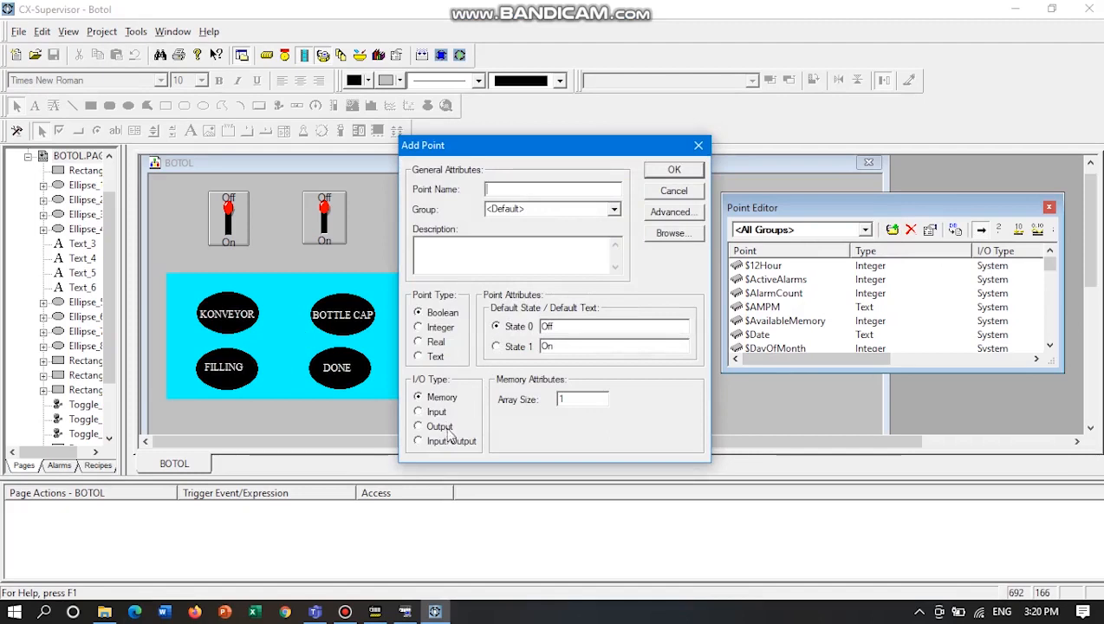
left_click(420, 411)
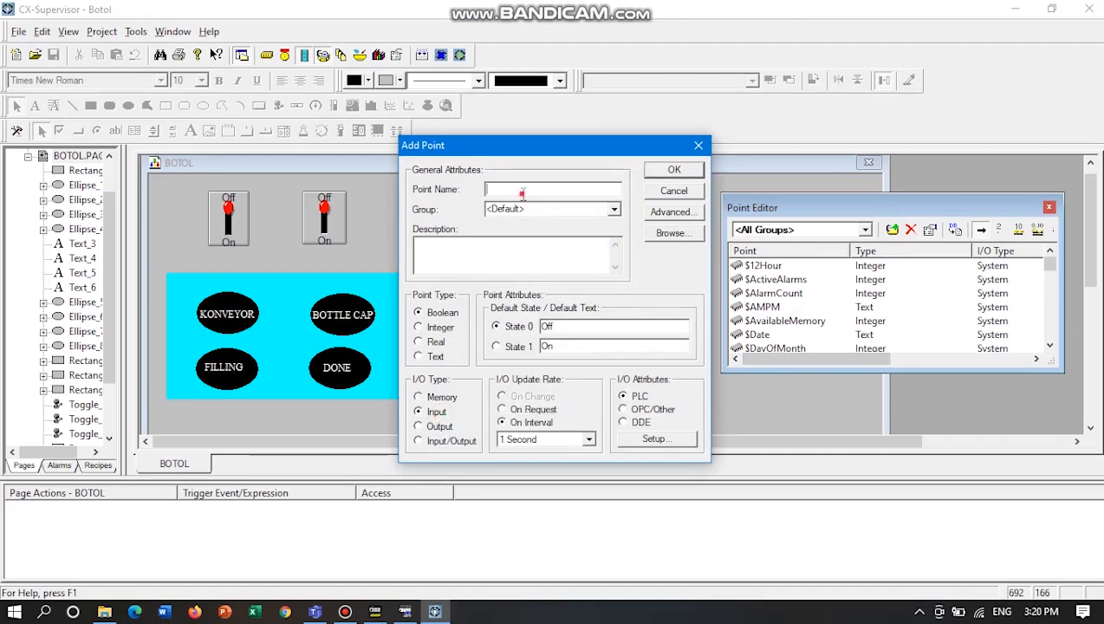
type("konveyor")
left_click(652, 442)
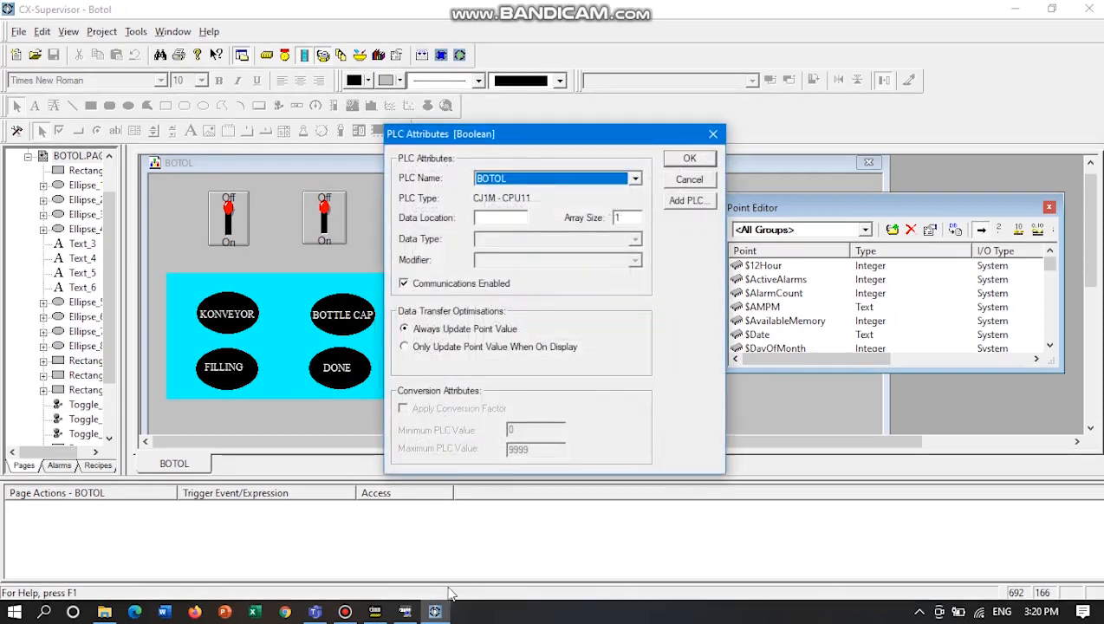
Check the KONVEYOR address in the CX-Programmer ladder, enter 100.00 as the point's data location, and discard the point.
left_click(399, 611)
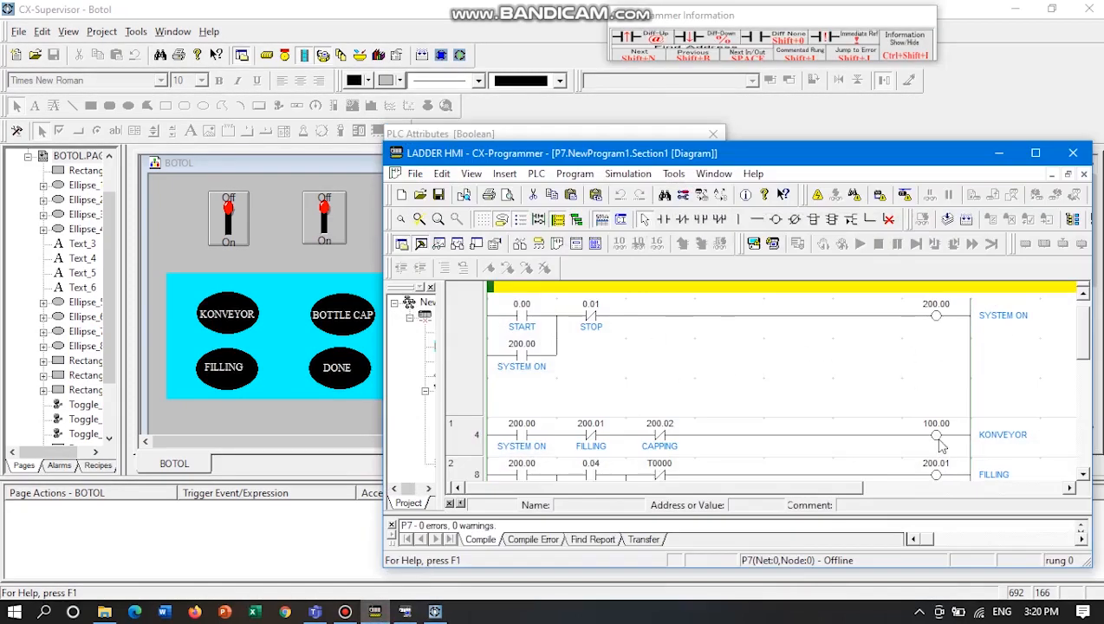
left_click(998, 153)
left_click(483, 218)
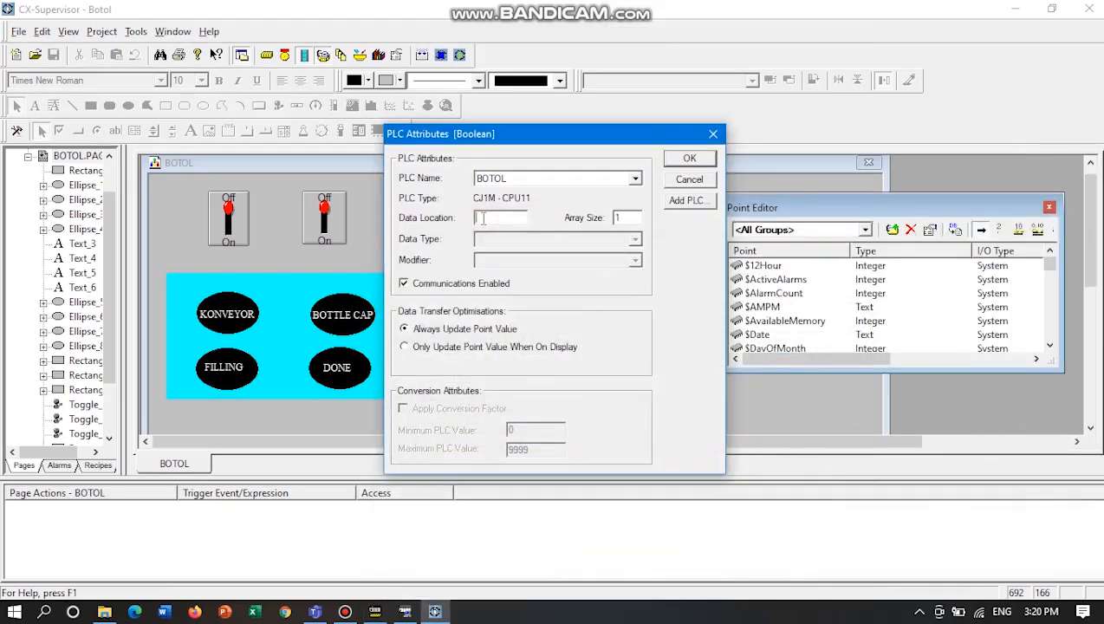
type("00.")
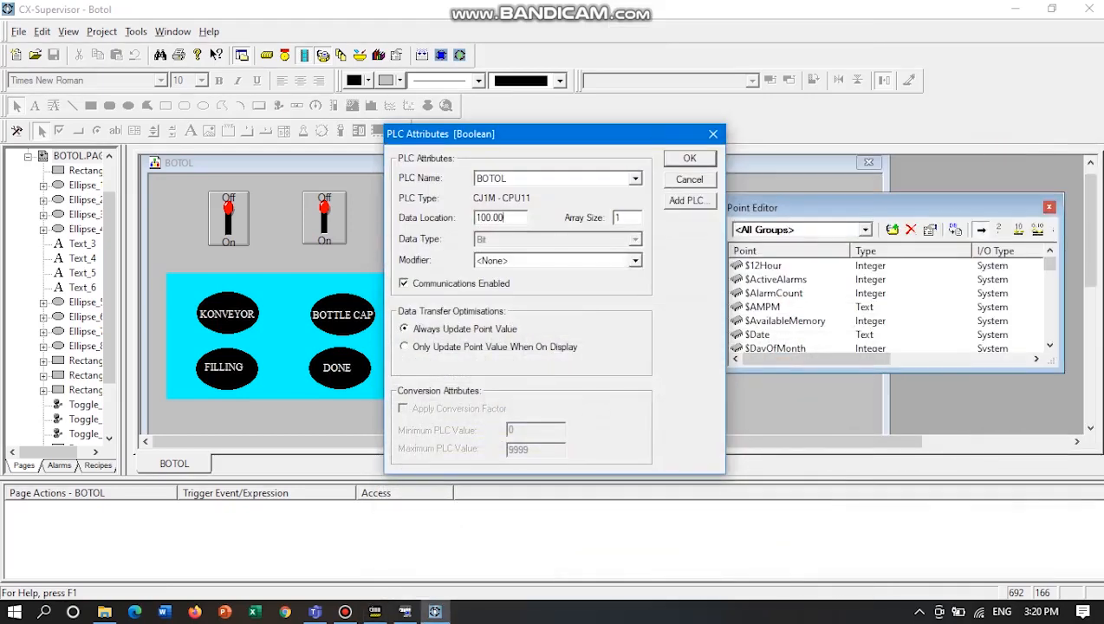
type("00")
left_click(692, 180)
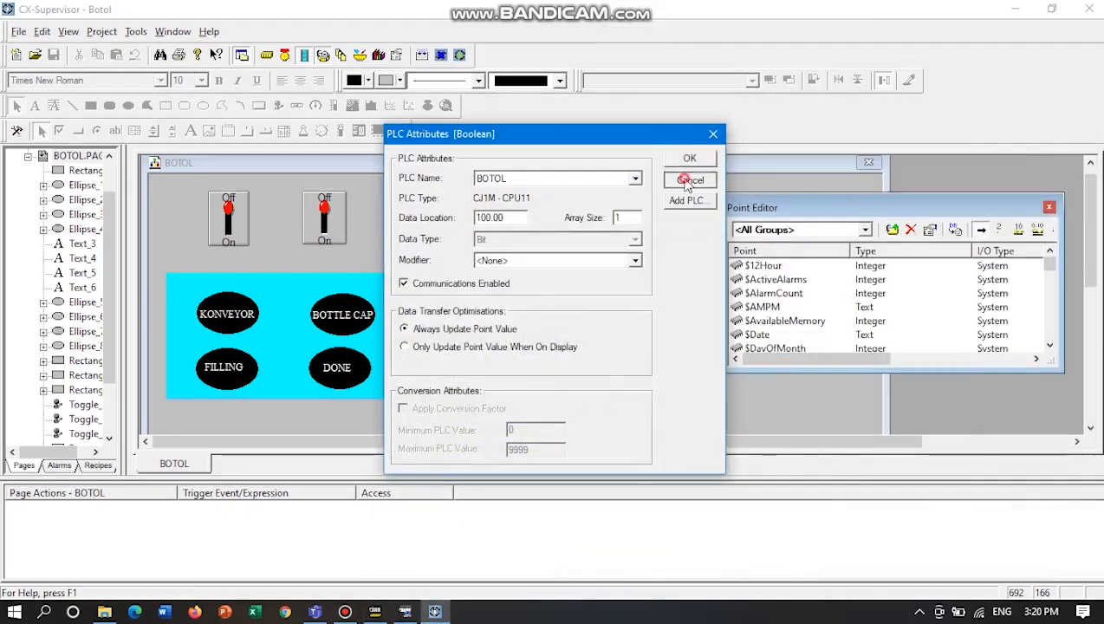
left_click(693, 190)
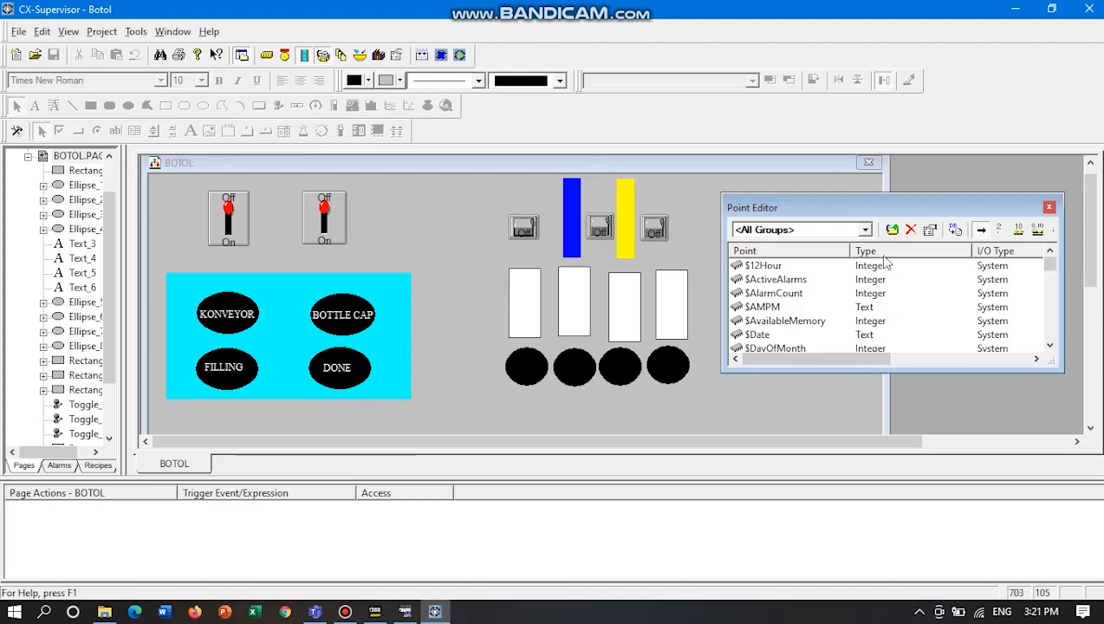
left_click(892, 230)
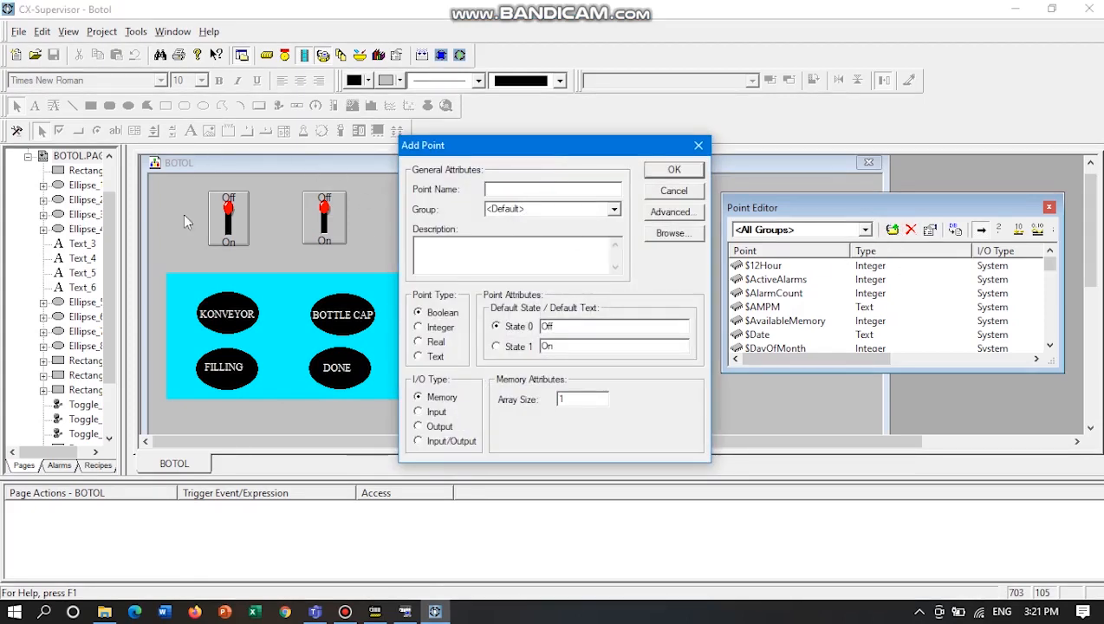
left_click(675, 191)
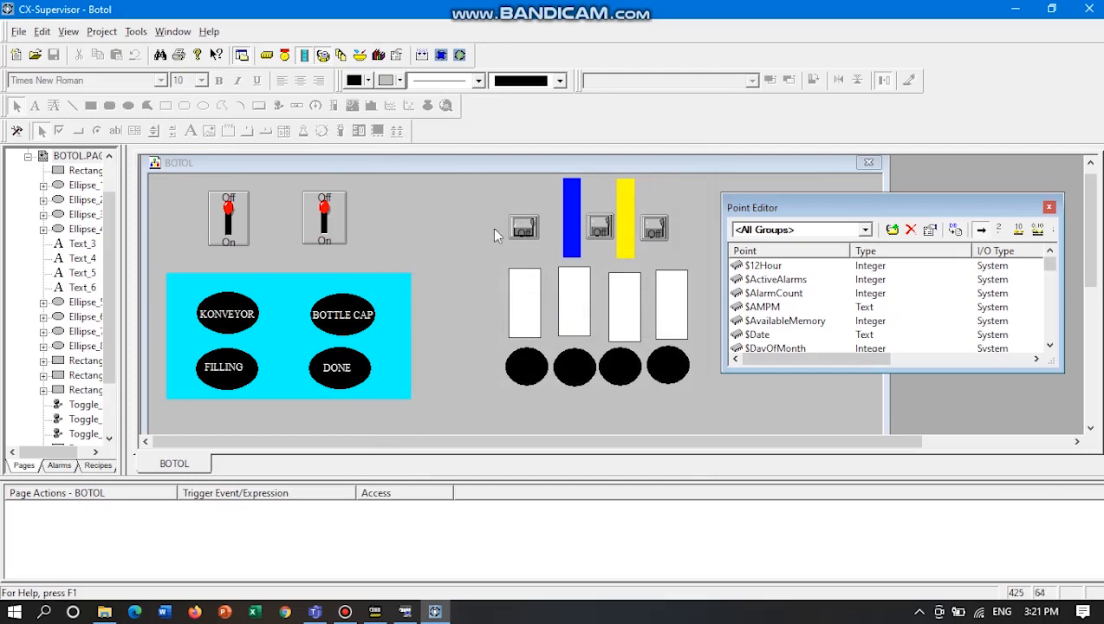
Switch to CX-Programmer and examine the addresses used in the filling, capping and done rungs of the ladder.
left_click(375, 612)
scroll(706, 414, "down", 5)
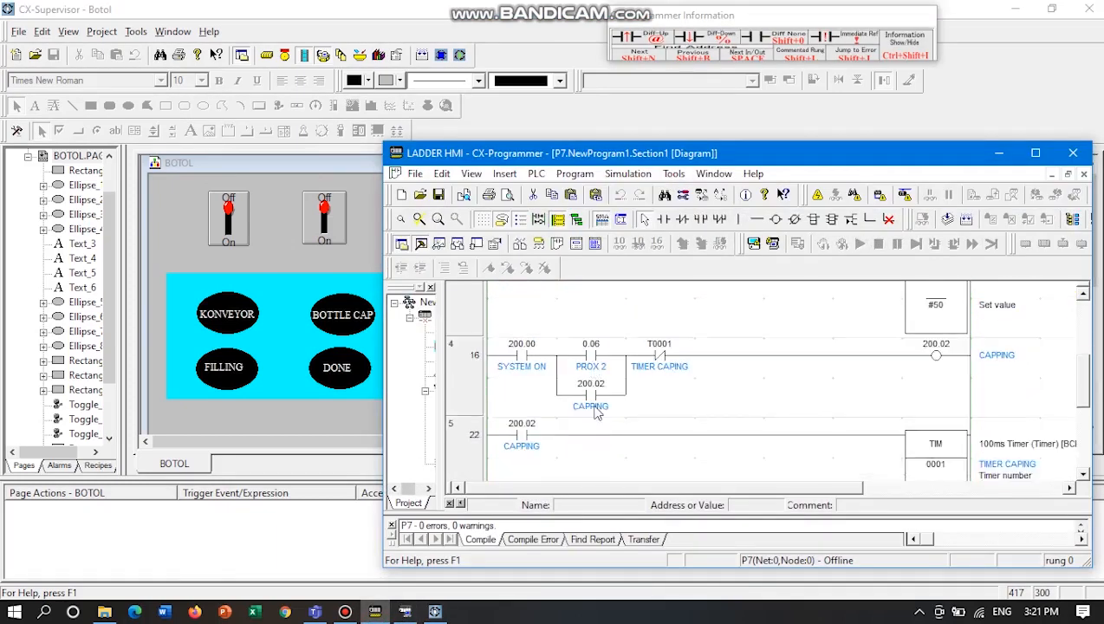
scroll(594, 397, "up", 2)
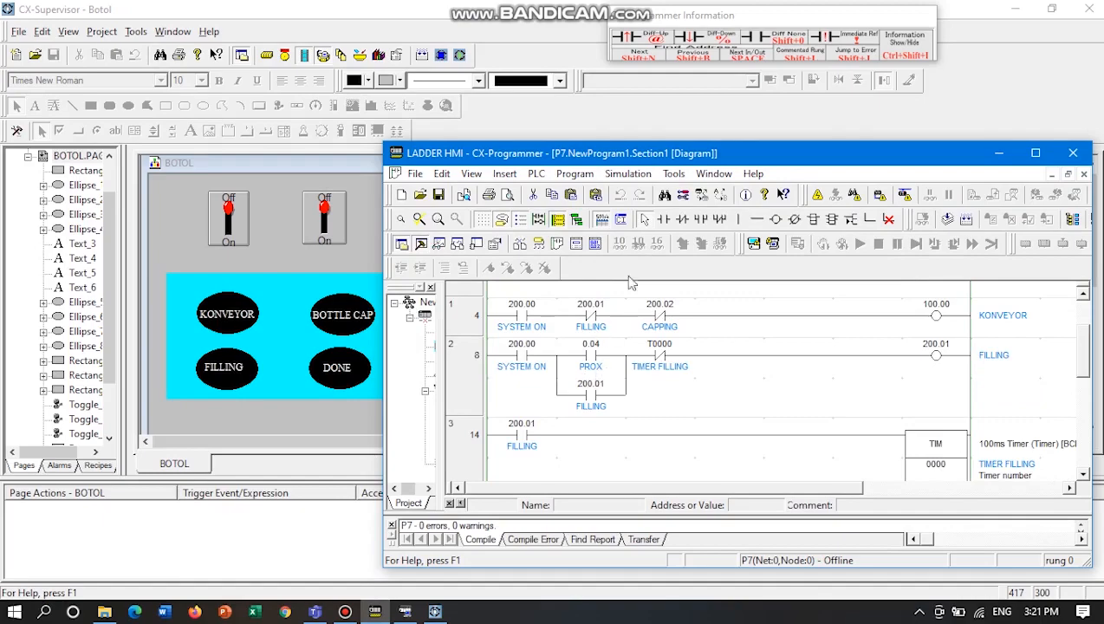
left_click_drag(661, 164, 604, 138)
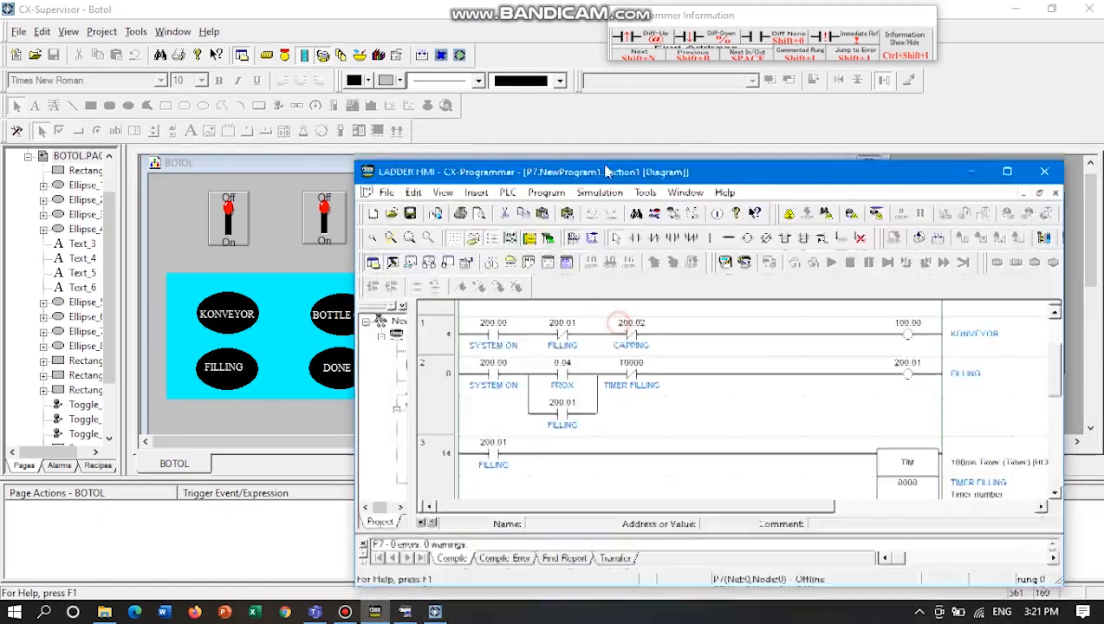
scroll(602, 352, "down", 1)
scroll(602, 352, "down", 1)
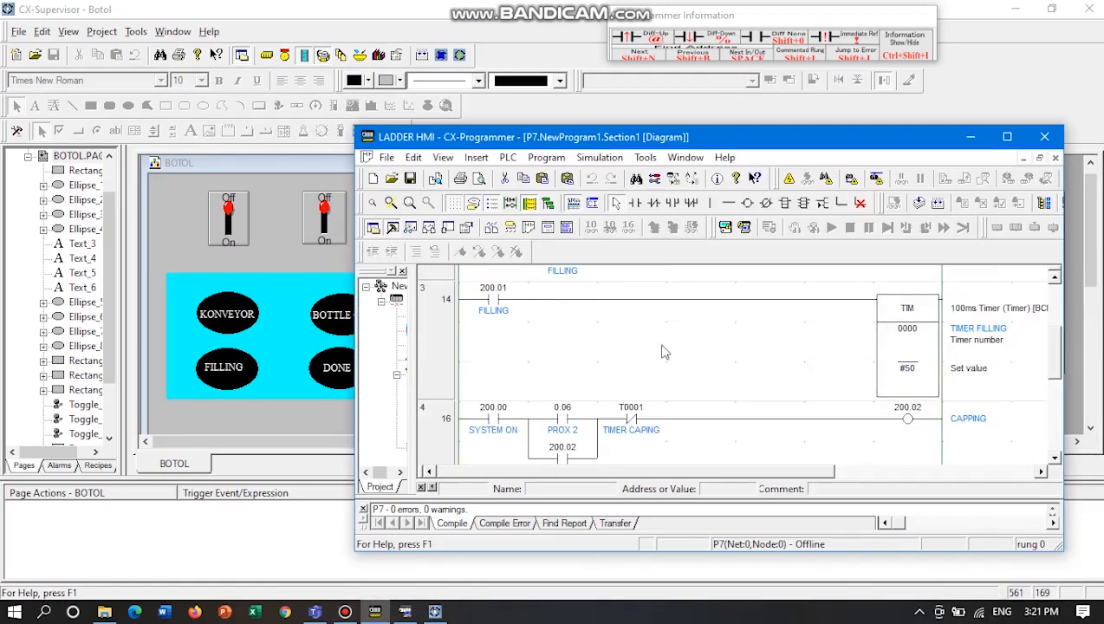
left_click_drag(693, 144, 701, 109)
scroll(671, 338, "down", 3)
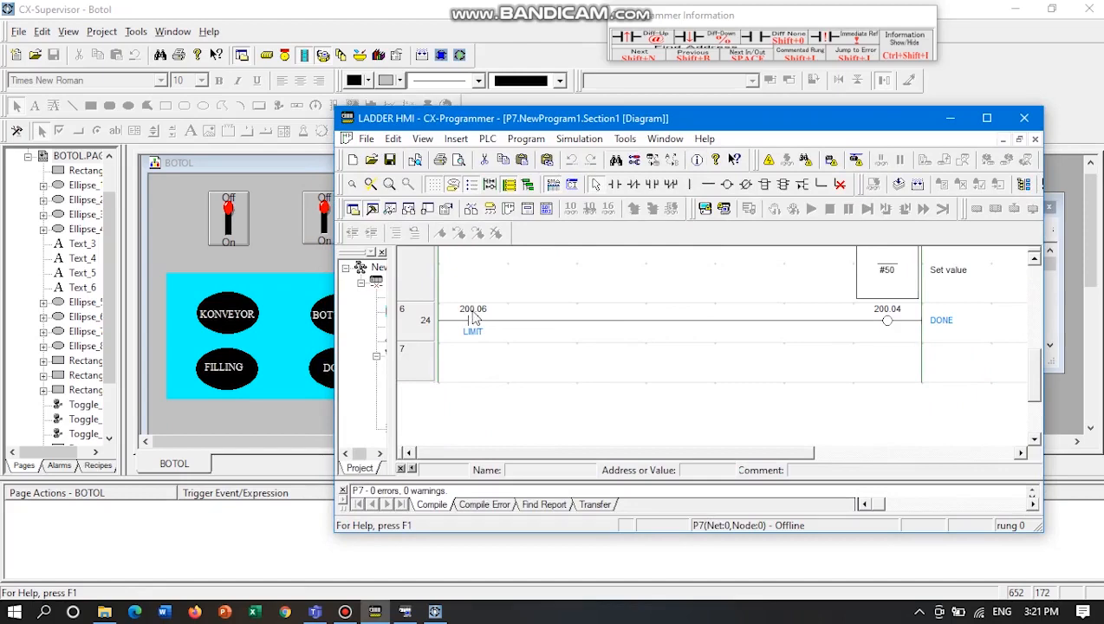
left_click(950, 118)
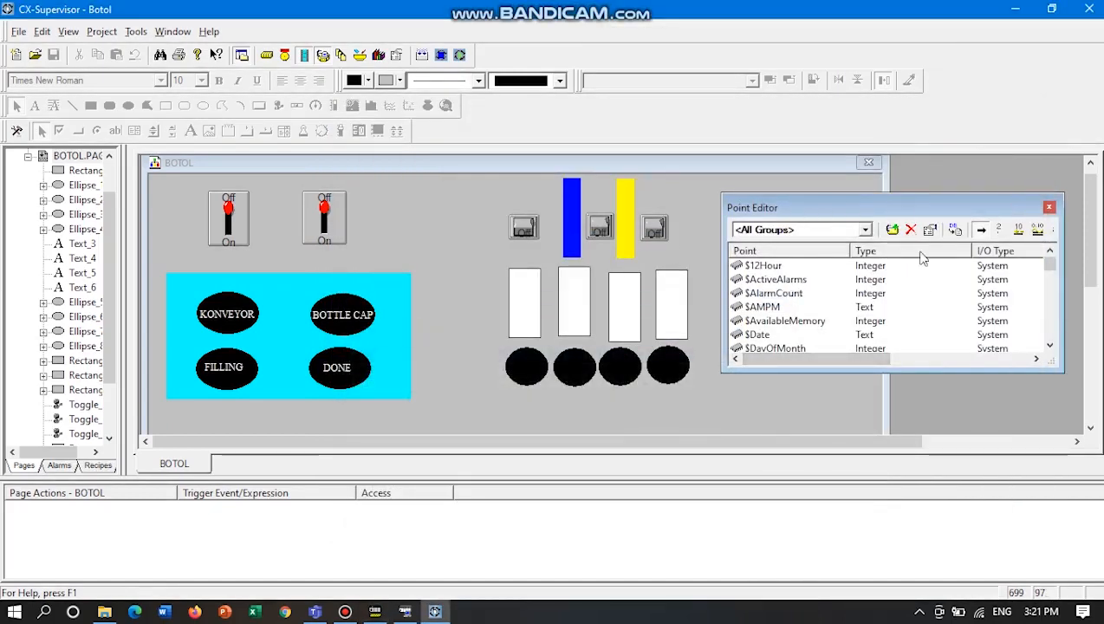
Review the project's existing PLC input and output points at the end of the point list and close the Point Editor.
scroll(819, 314, "down", 12)
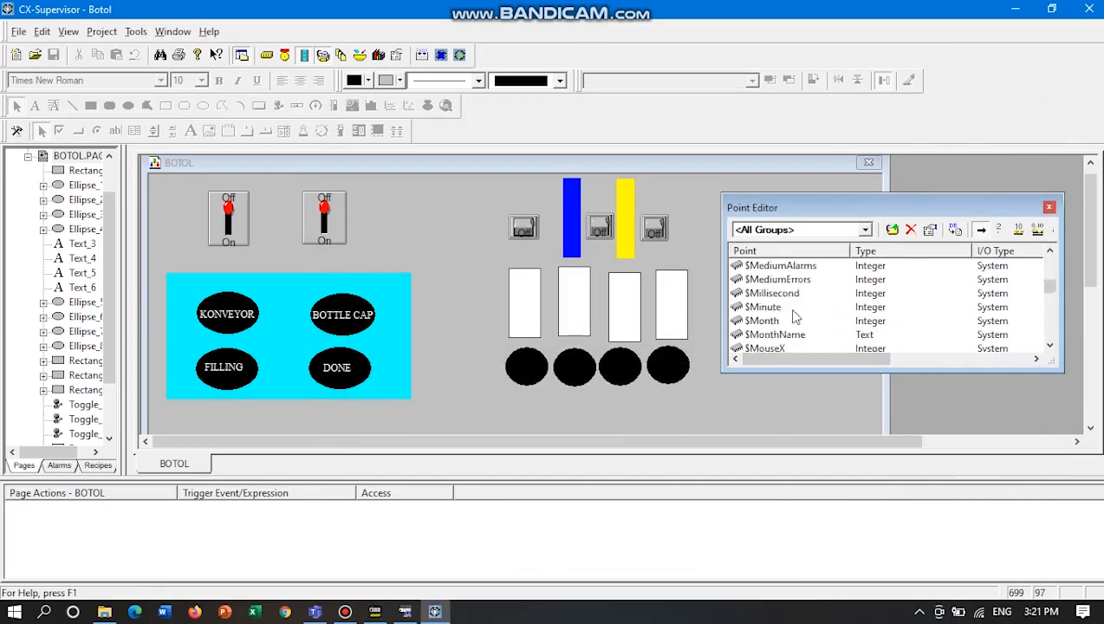
scroll(791, 317, "down", 6)
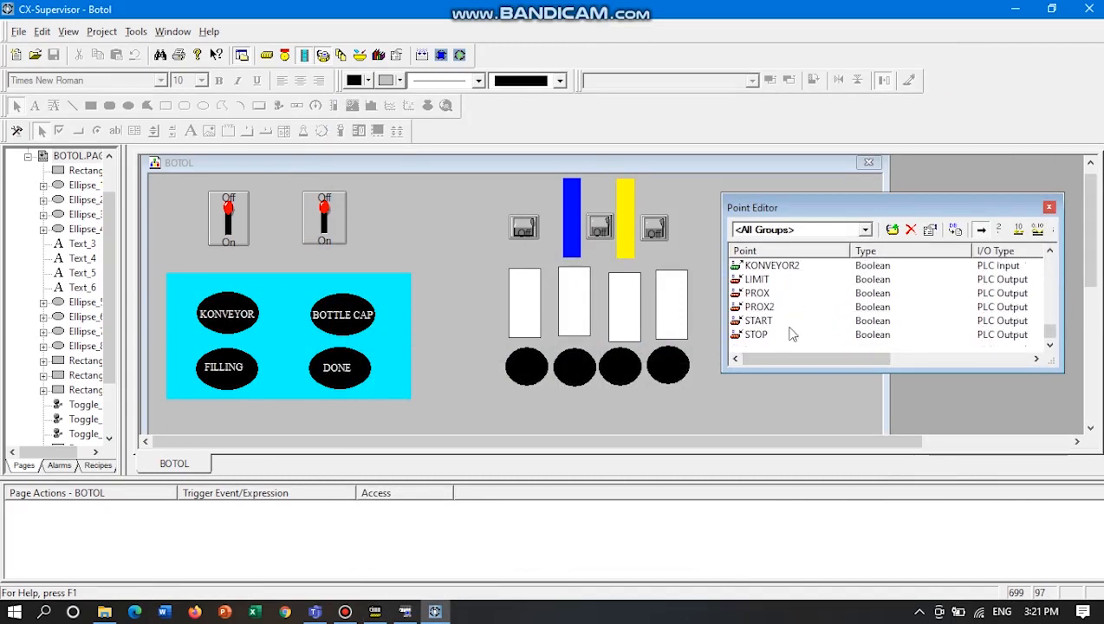
left_click(1049, 208)
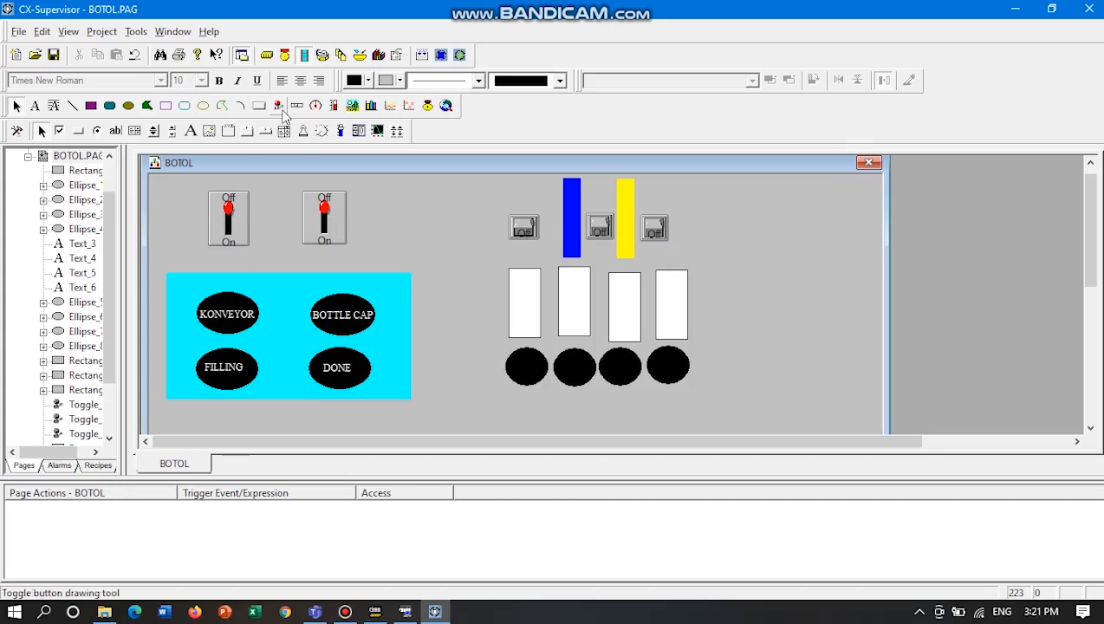
Link the first toggle switch above the cyan panel to the Boolean point START.
double_click(246, 229)
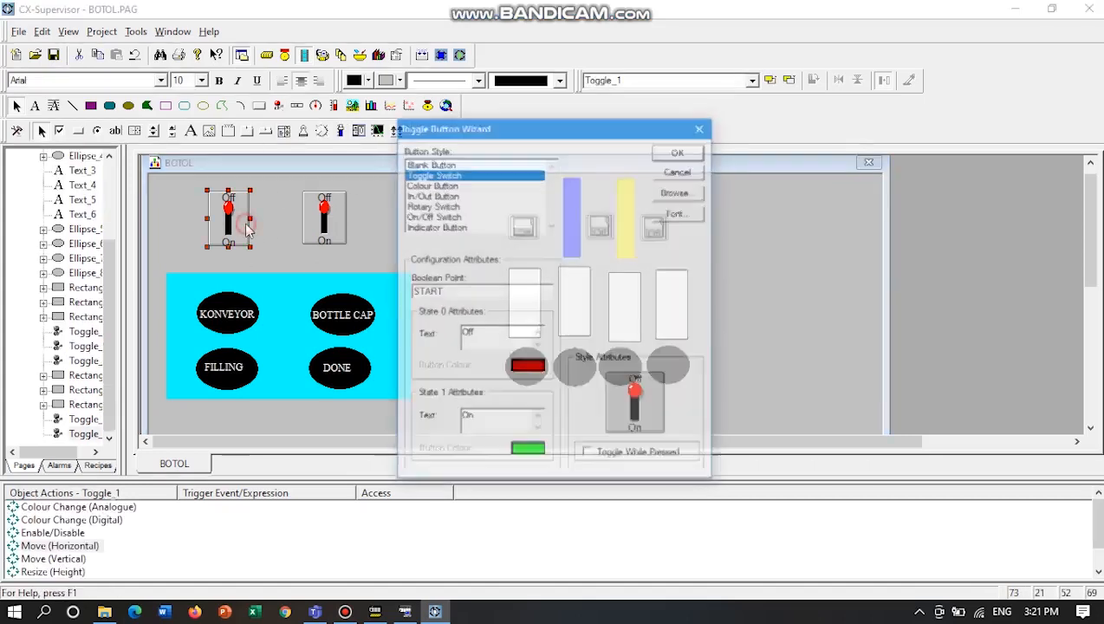
left_click(681, 192)
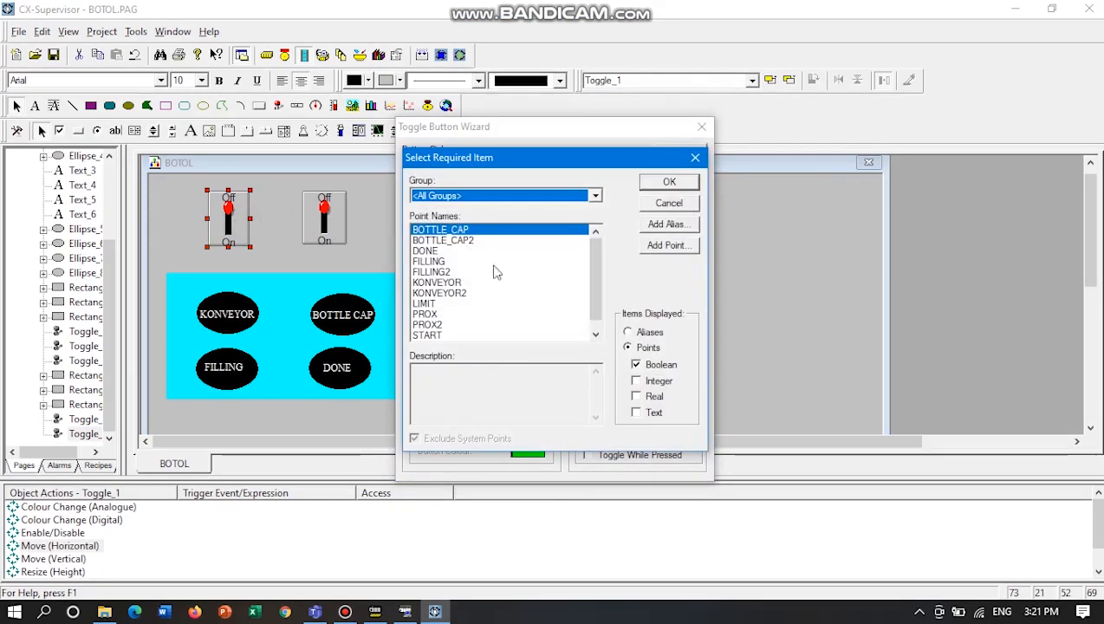
scroll(501, 286, "down", 1)
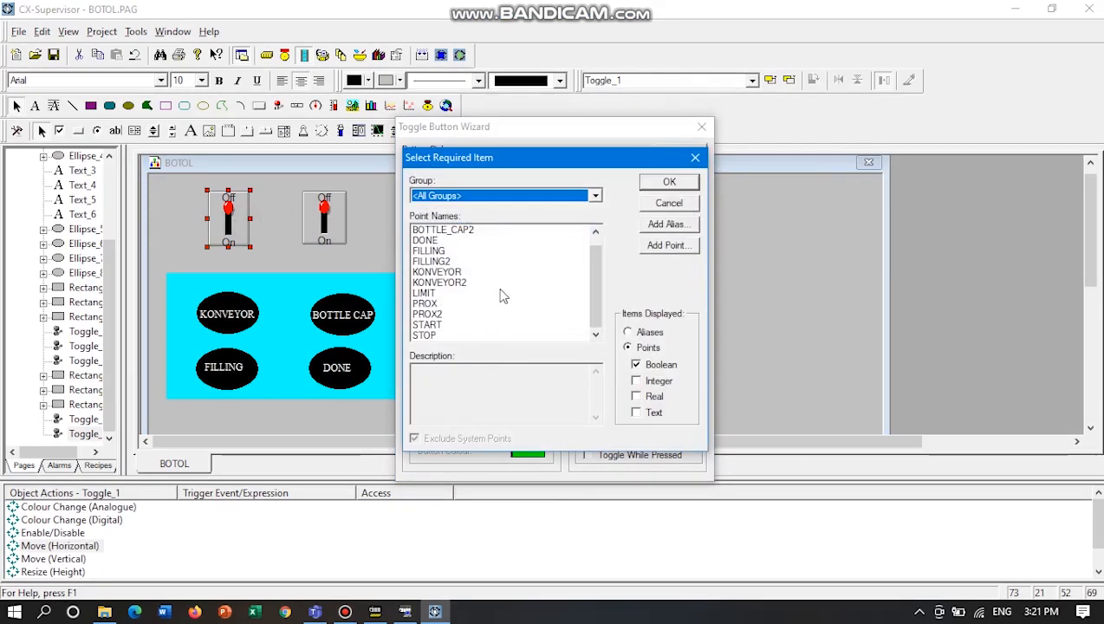
left_click(425, 325)
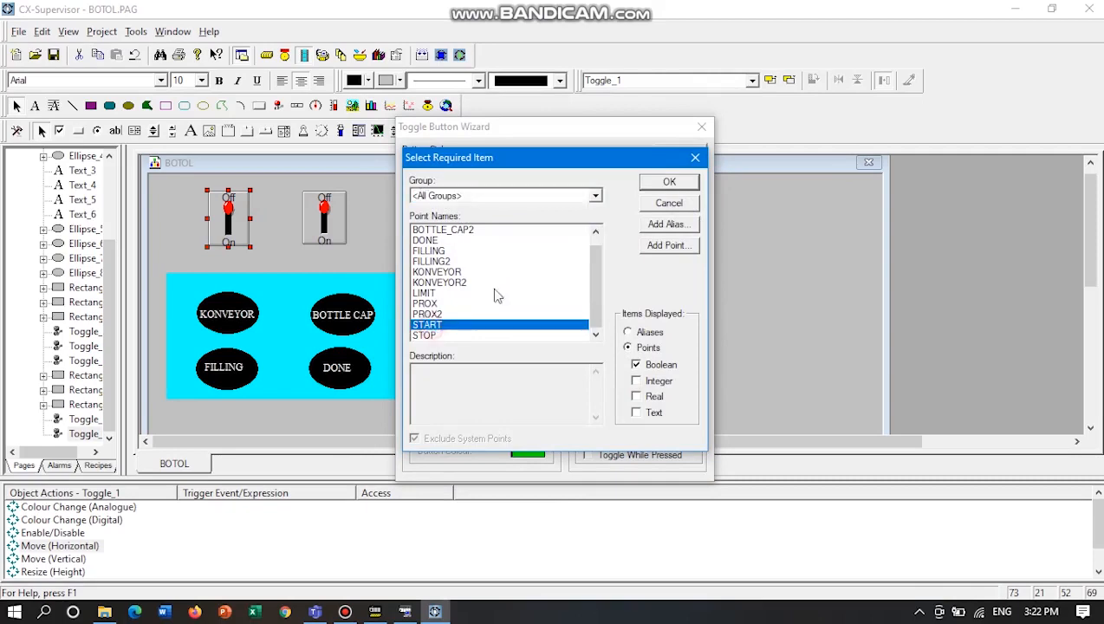
left_click(668, 183)
left_click(673, 153)
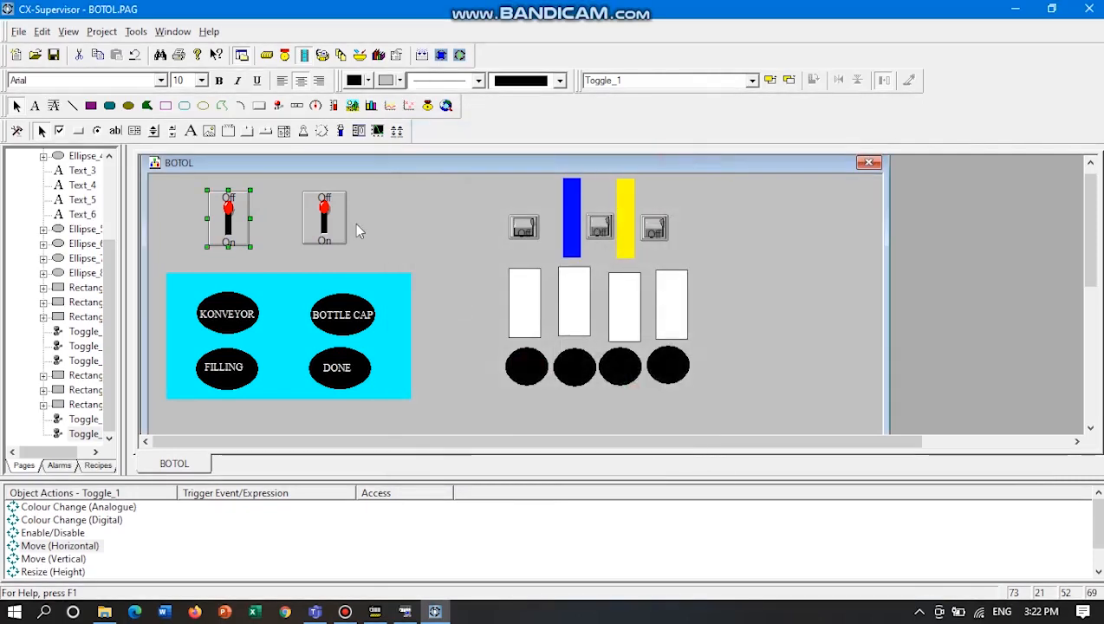
Look over the three small toggle buttons beside the blue and yellow bars, one at a time.
left_click(532, 229)
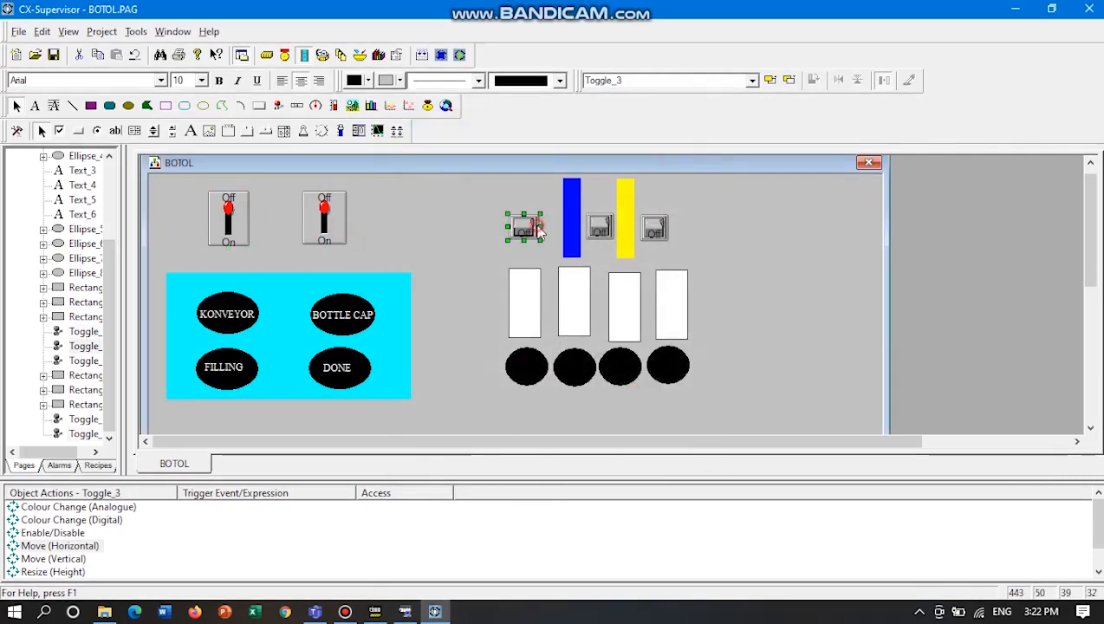
left_click(598, 232)
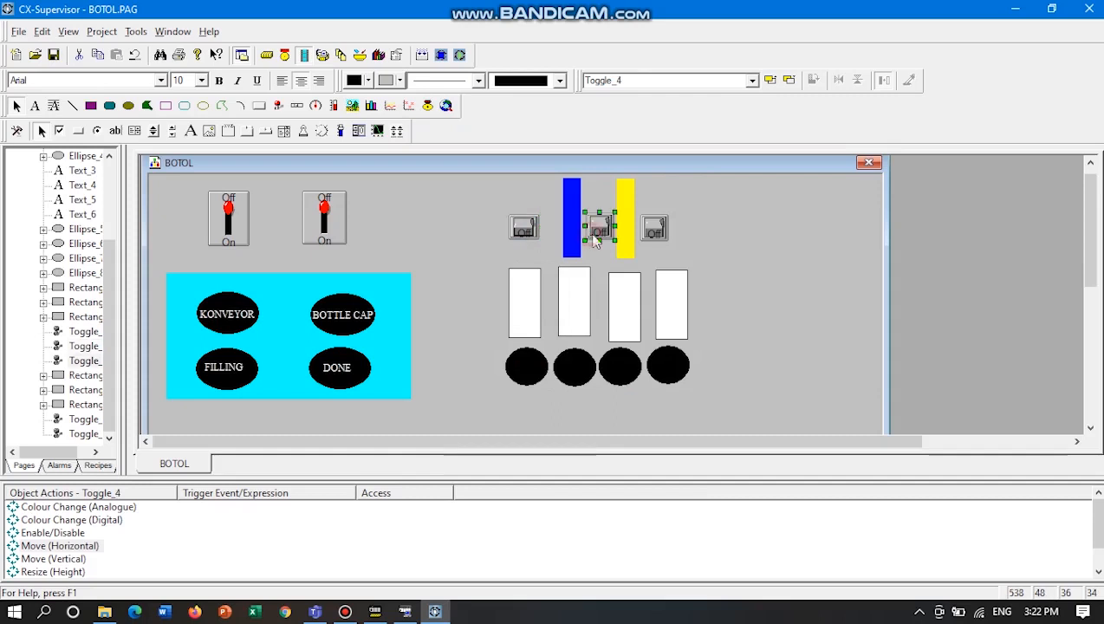
left_click(665, 235)
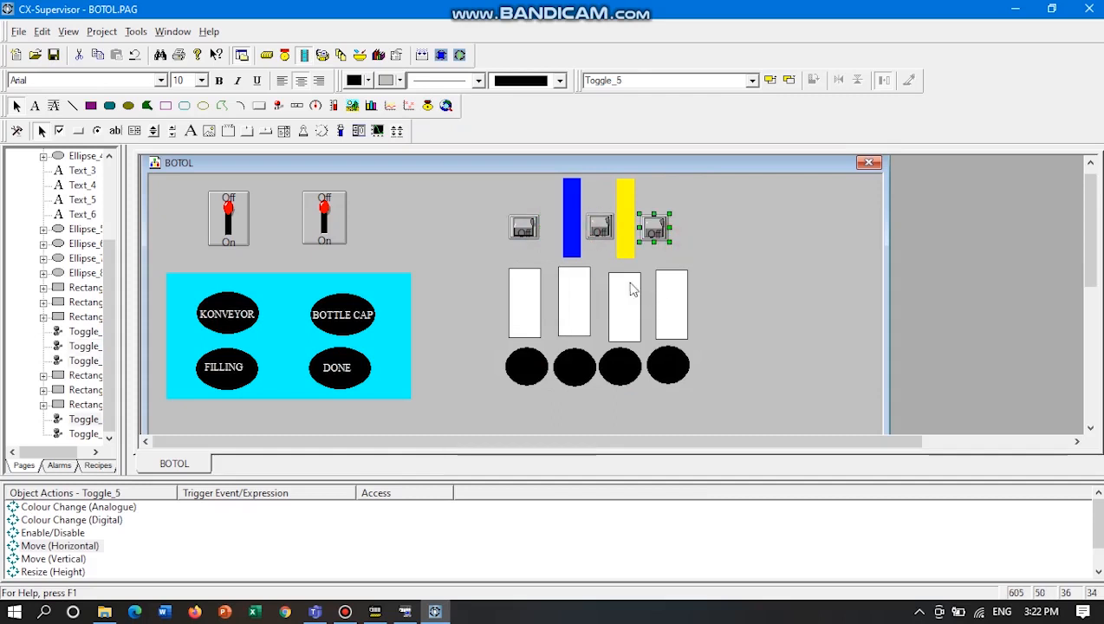
left_click(450, 241)
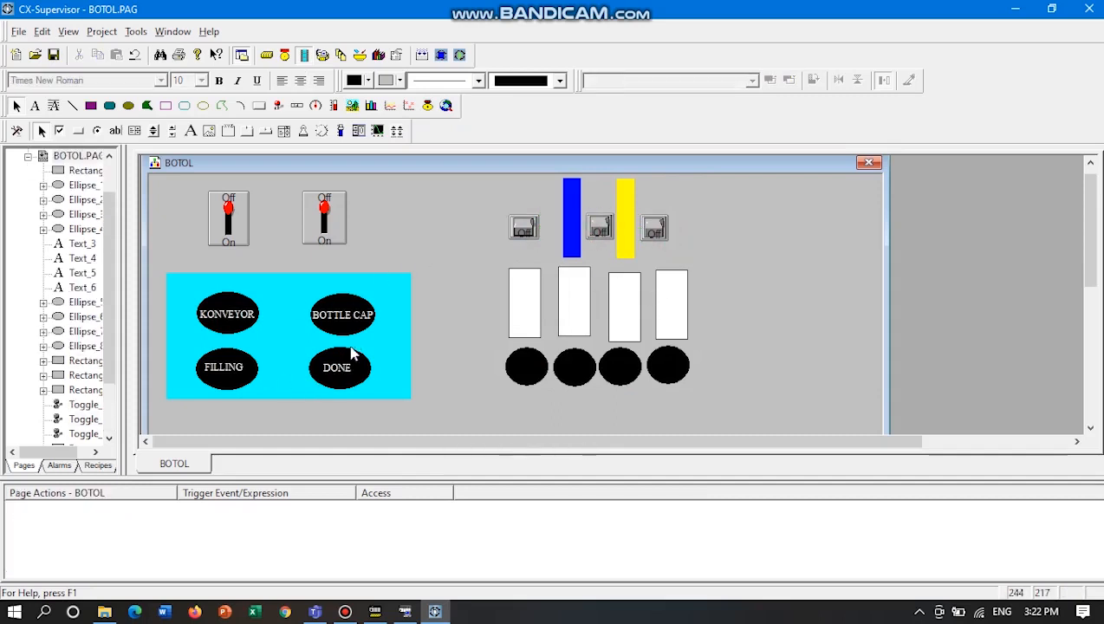
Review the KONVEYOR ellipse's Colour Change (Digital) settings and the selectable points, leaving the action without changes.
left_click(232, 335)
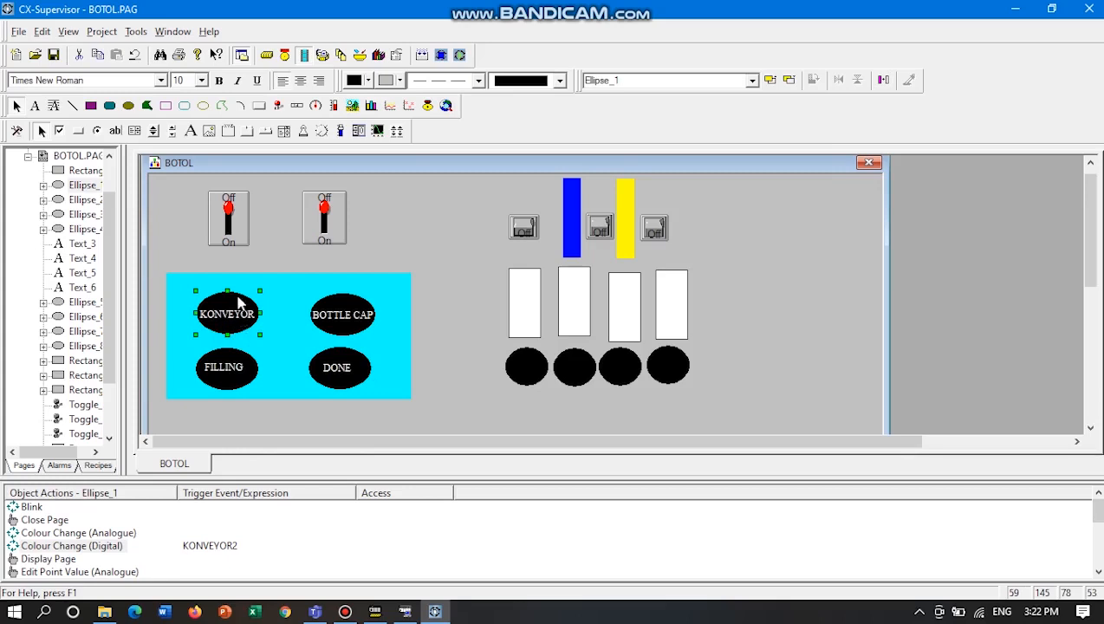
double_click(103, 554)
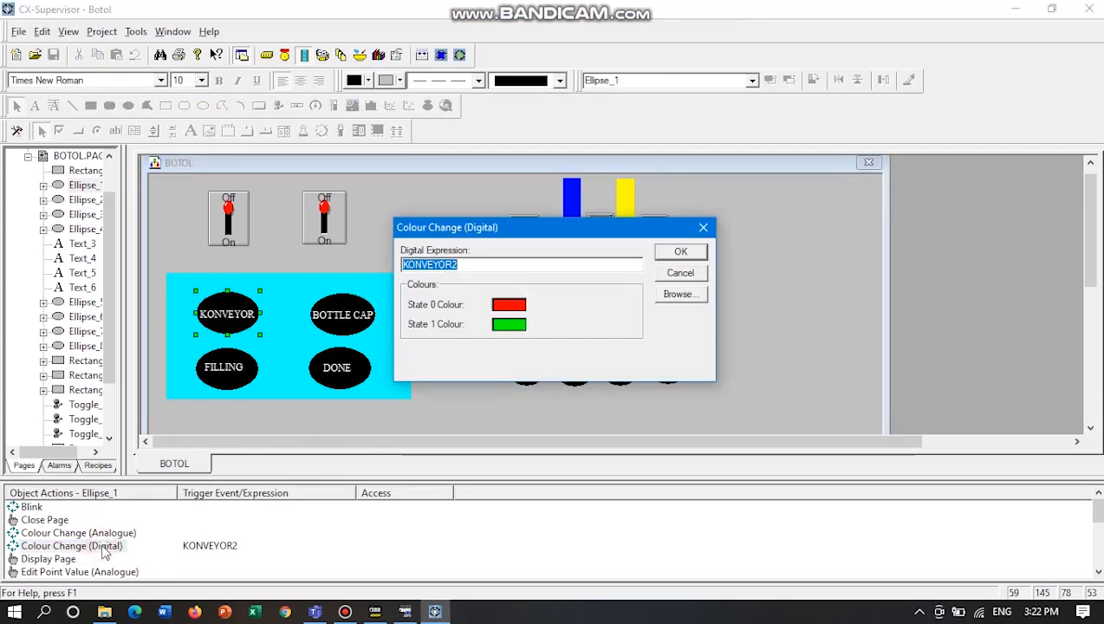
left_click(672, 294)
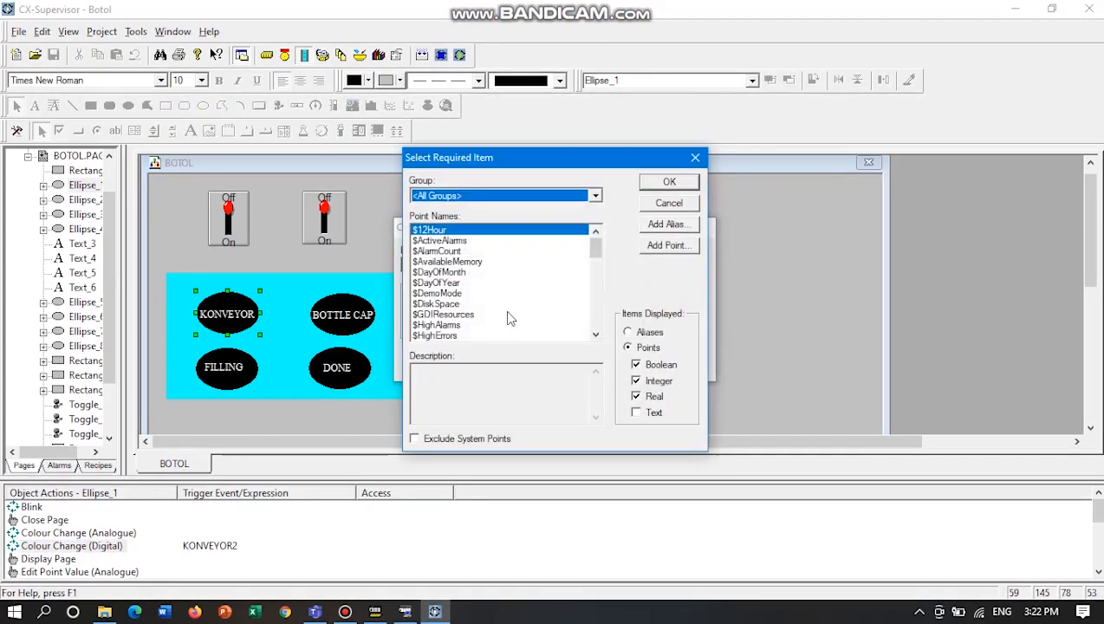
scroll(510, 318, "down", 5)
scroll(510, 318, "down", 5)
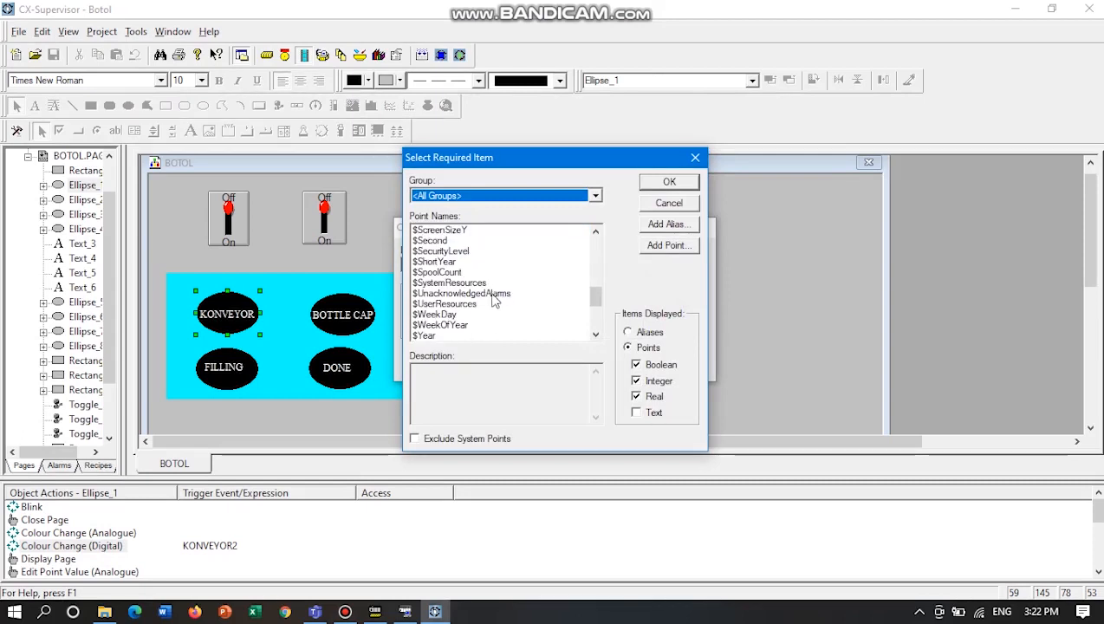
left_click(669, 202)
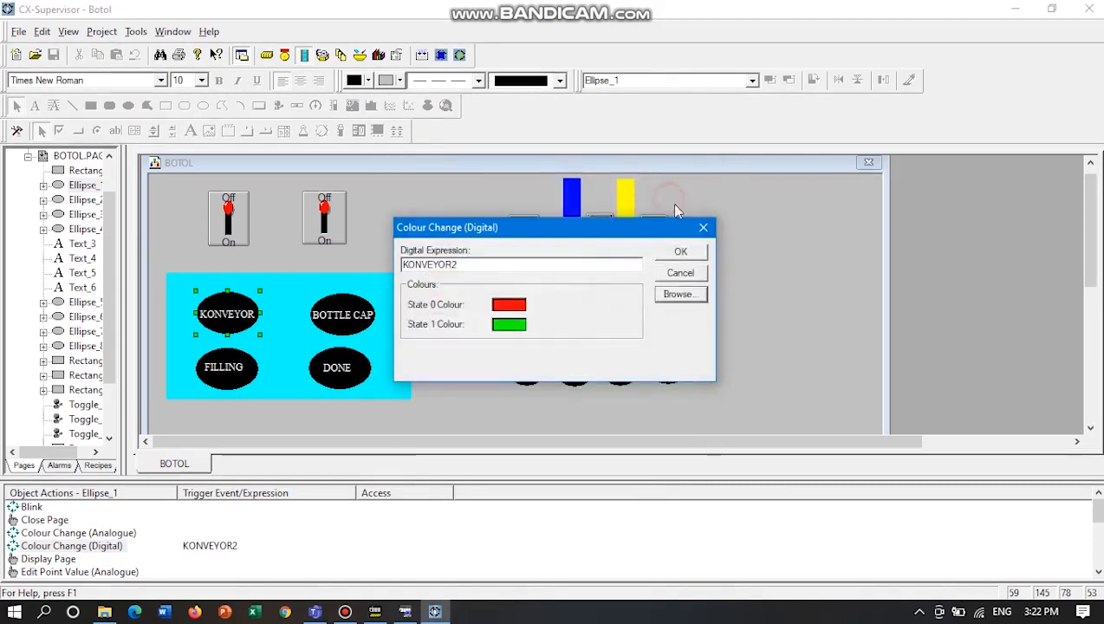
left_click(681, 273)
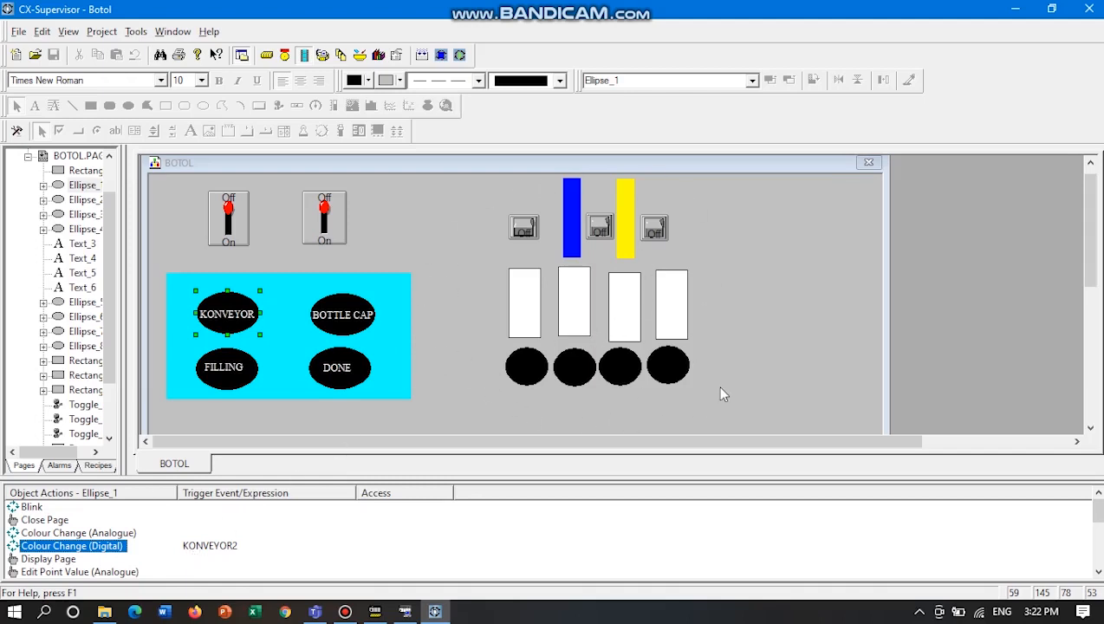
Examine the object actions of the four black circles under the bottles and compare them with the KONVEYOR ellipse's.
left_click(762, 376)
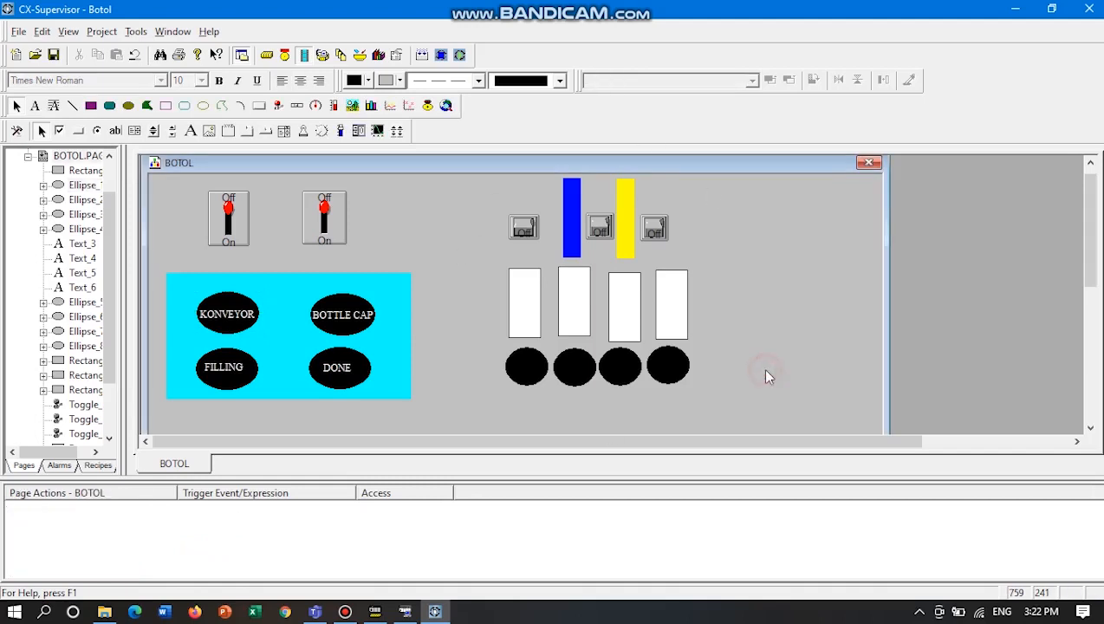
left_click(537, 381)
left_click(576, 367)
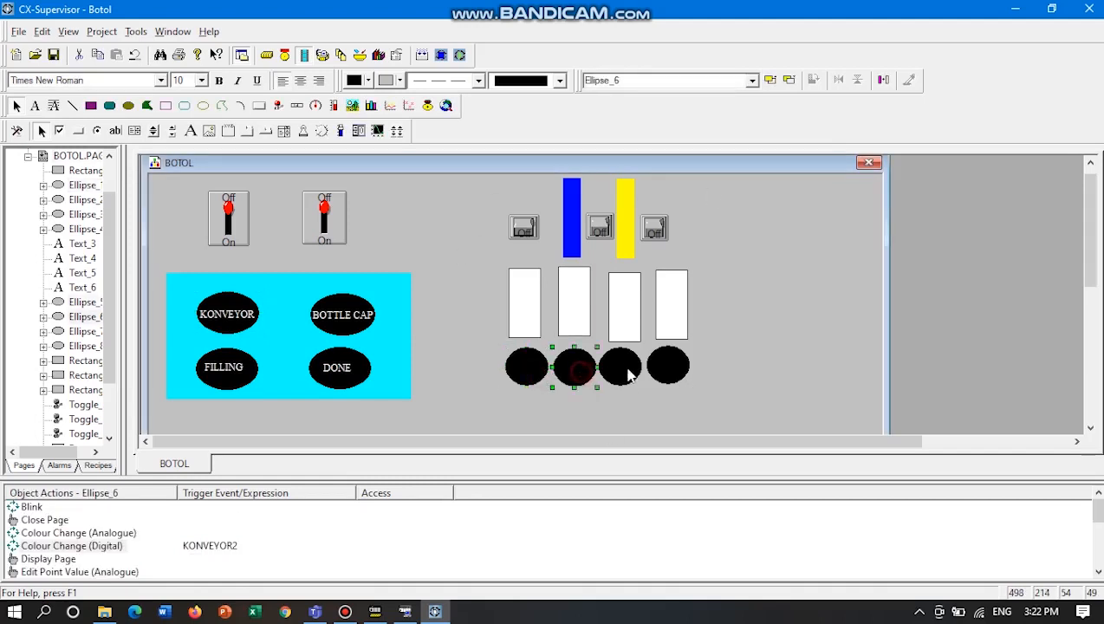
left_click(629, 373)
left_click(679, 369)
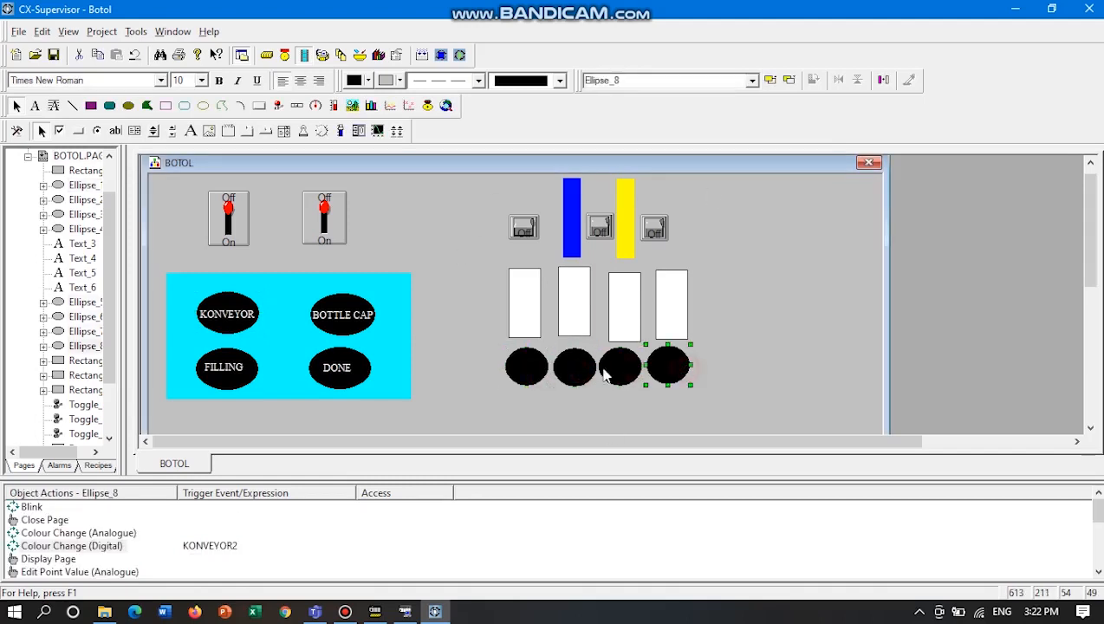
left_click(546, 382)
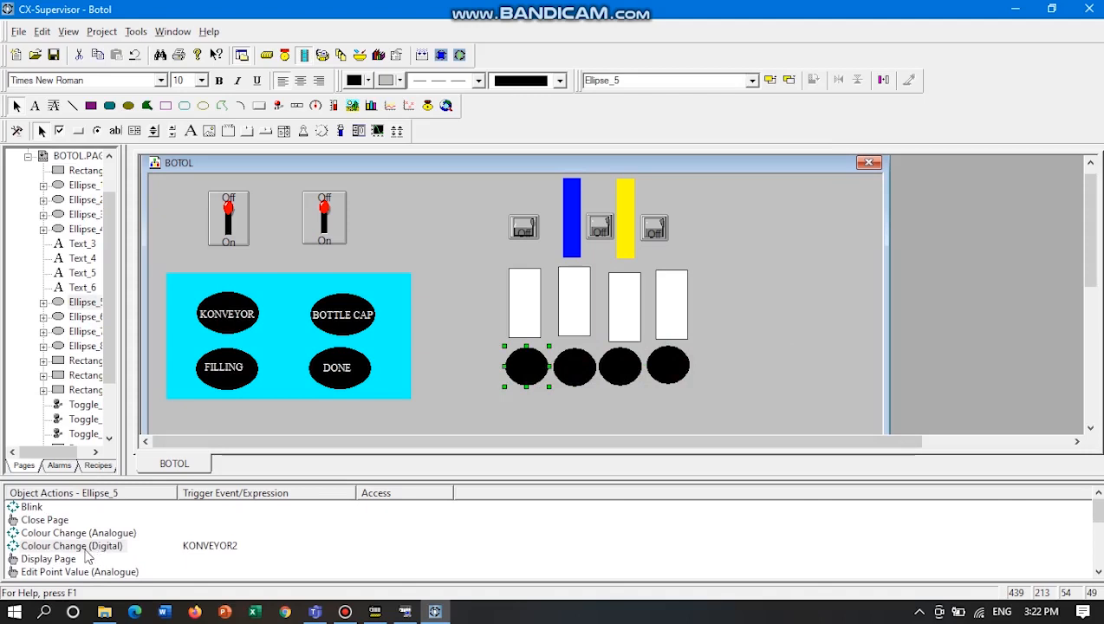
left_click(236, 316)
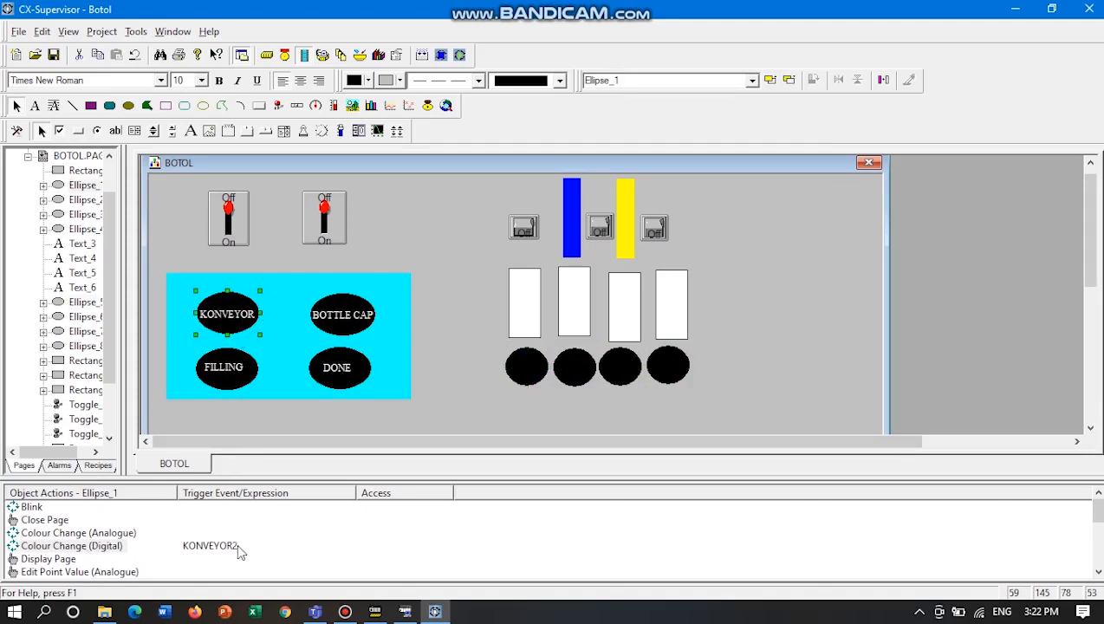
left_click(518, 368)
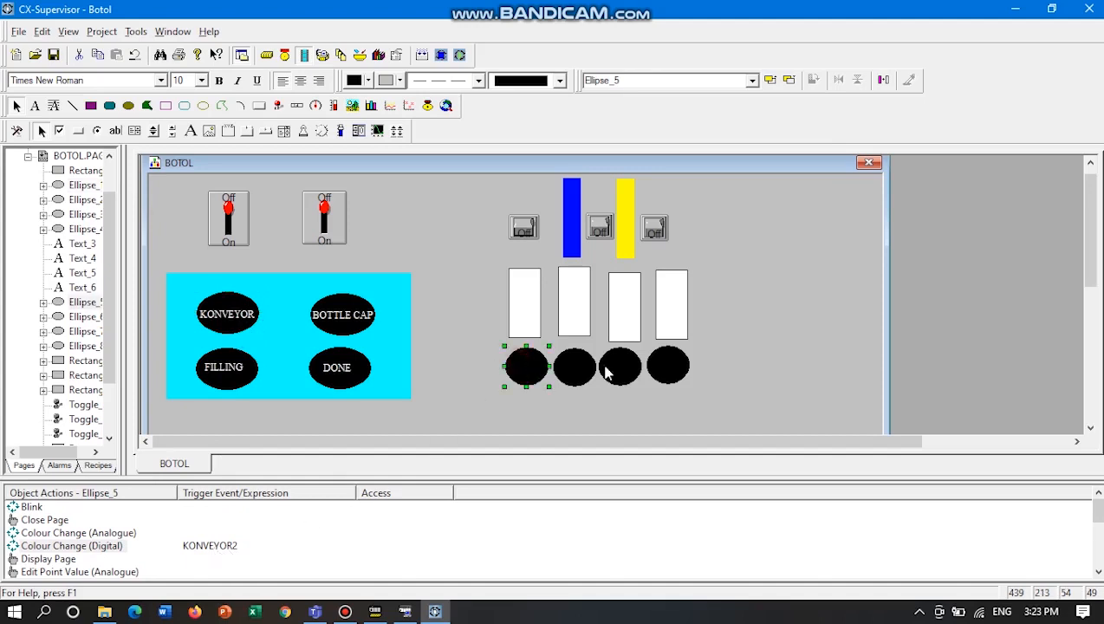
left_click(575, 368)
left_click(620, 368)
left_click(686, 375)
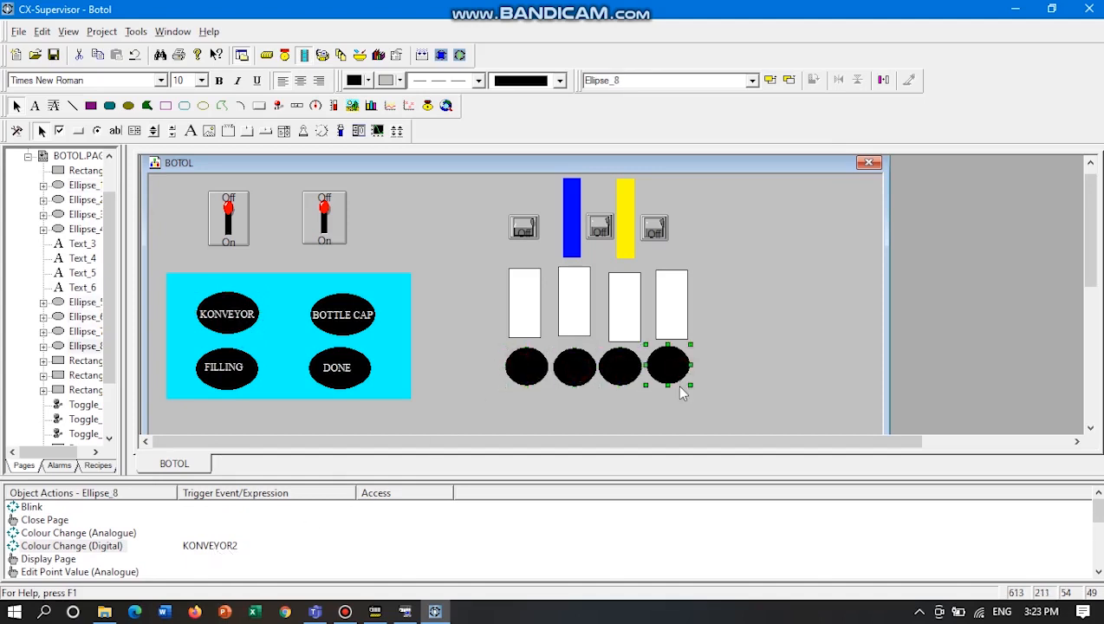
Check the digital colour change expressions assigned to the blue and yellow bars.
left_click(575, 239)
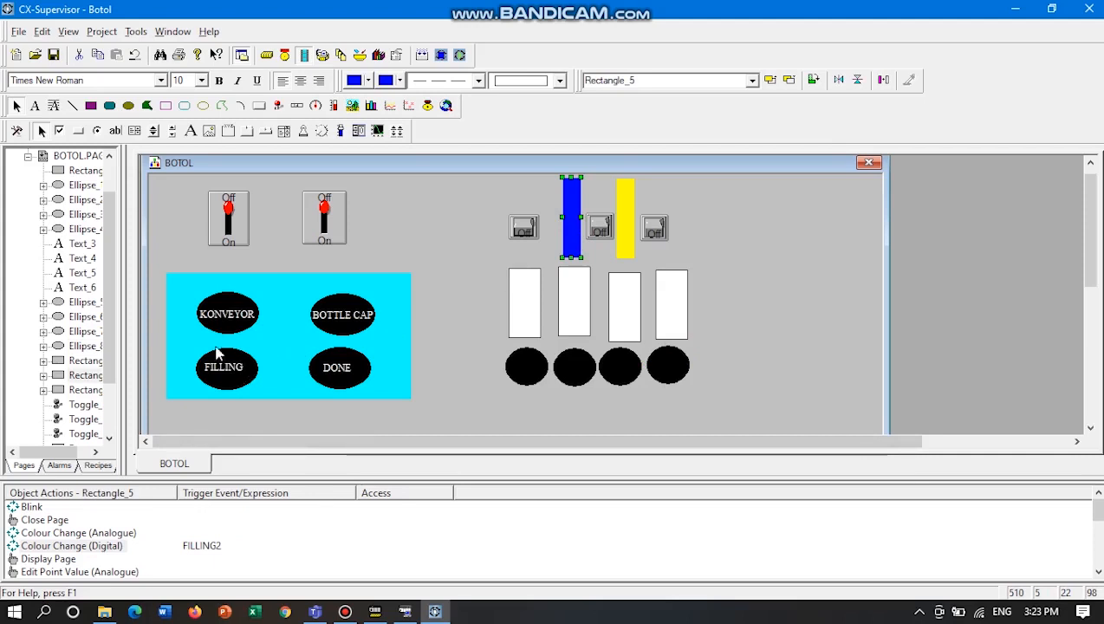
left_click(622, 246)
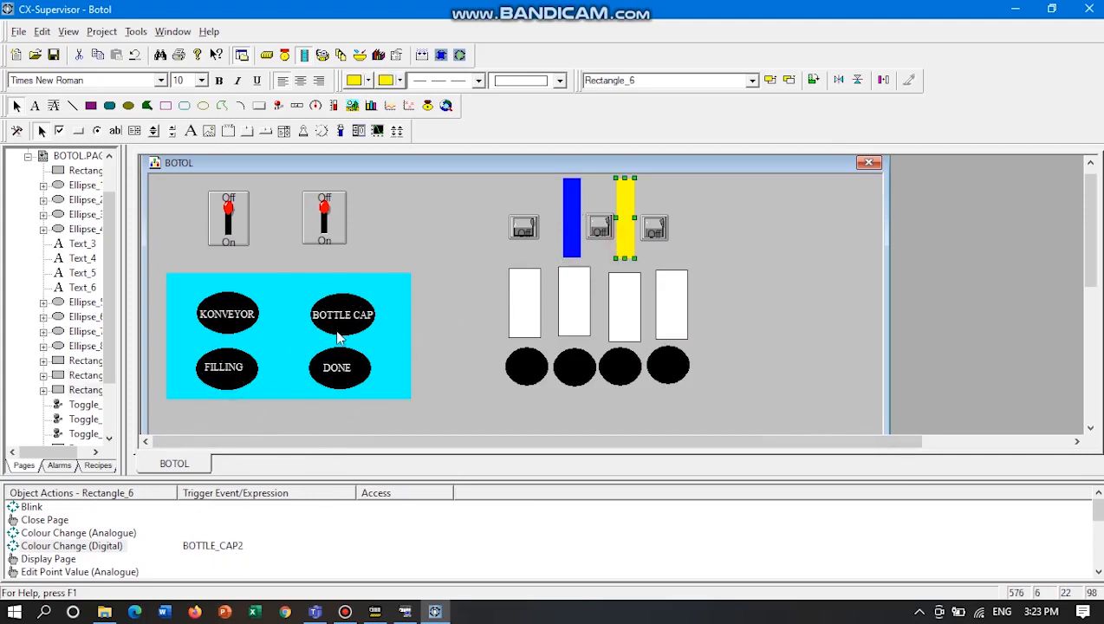
left_click(463, 309)
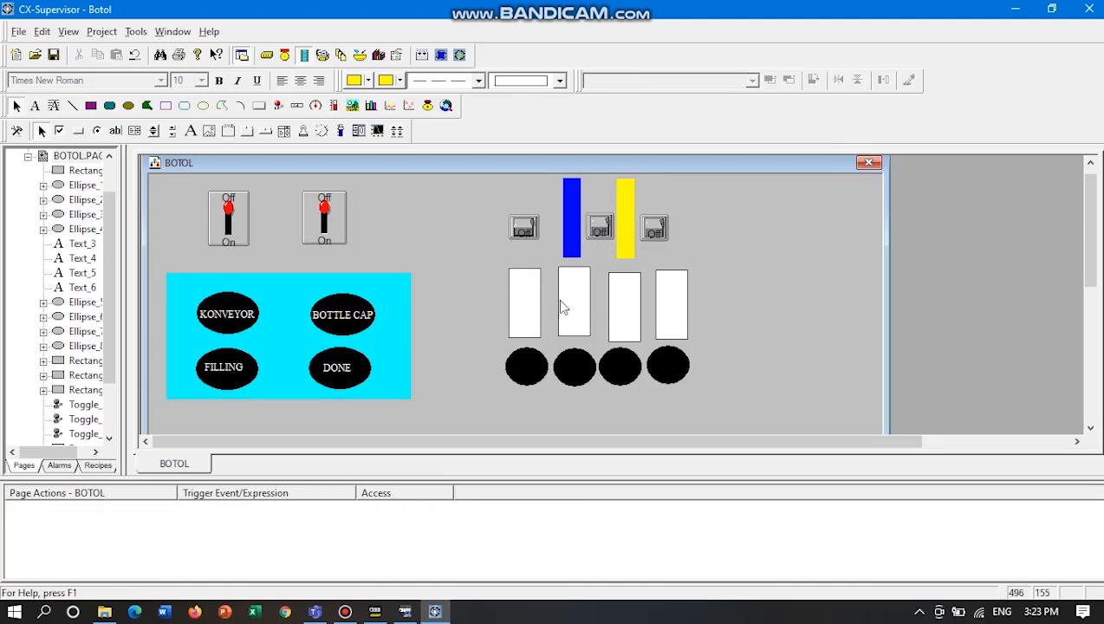
Examine the Visibility expression of each of the four white bottle rectangles, rechecking the yellow bar's action along the way.
left_click(529, 299)
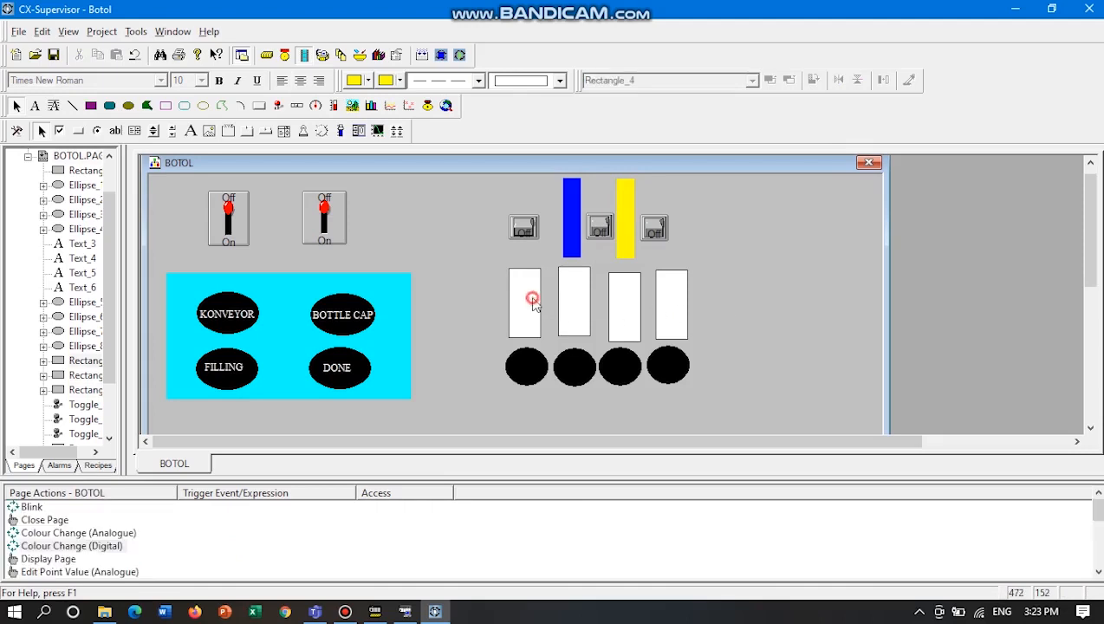
scroll(119, 551, "down", 3)
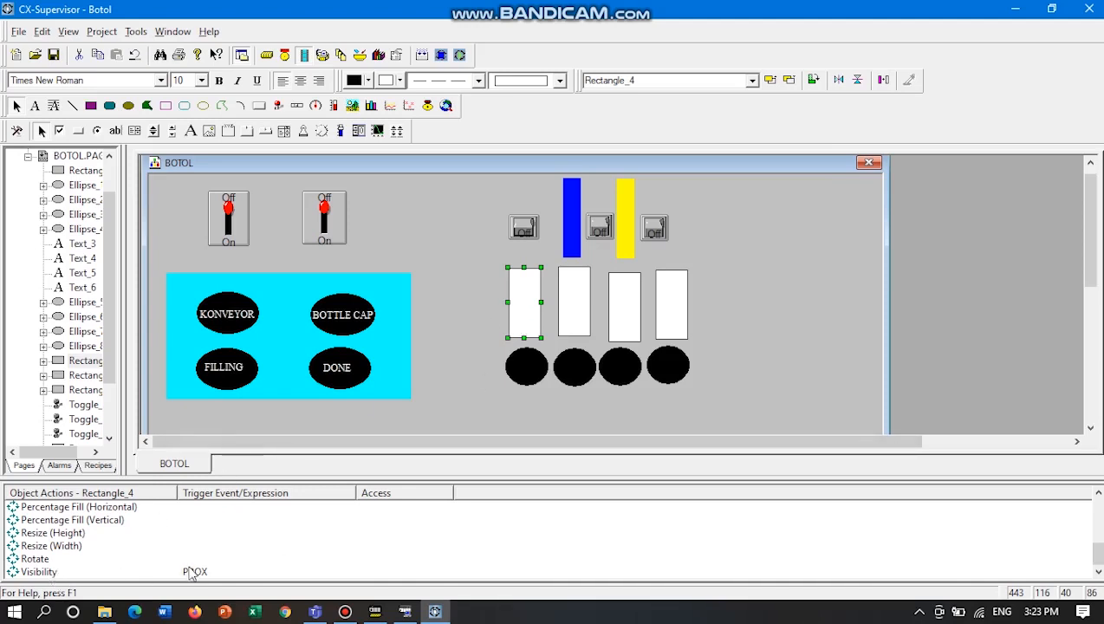
left_click(573, 326)
scroll(152, 572, "down", 3)
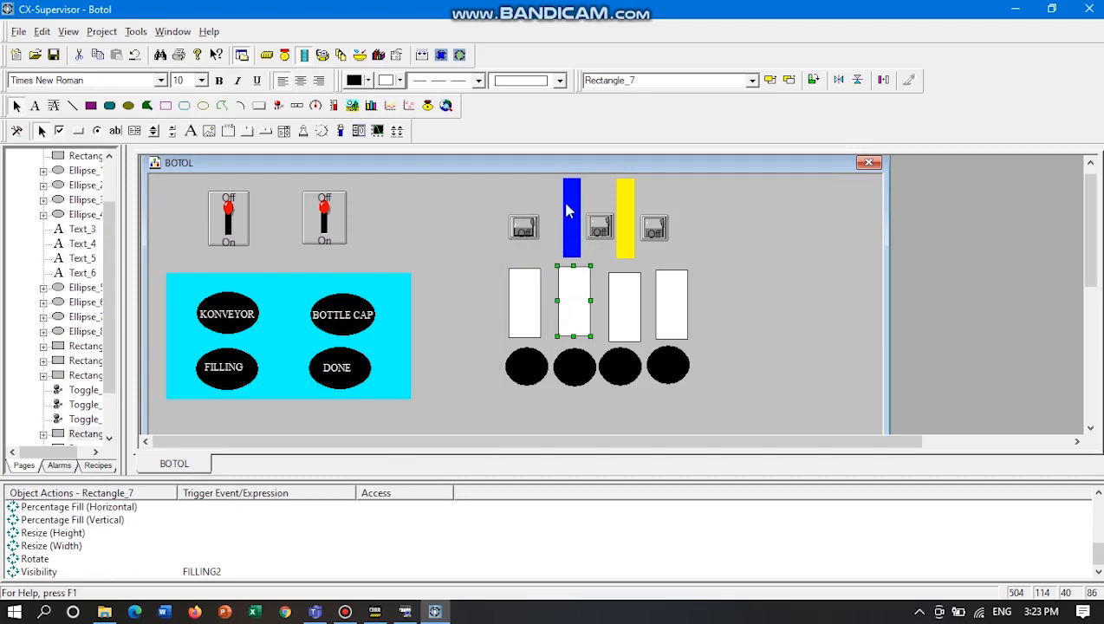
left_click(625, 296)
scroll(195, 552, "down", 5)
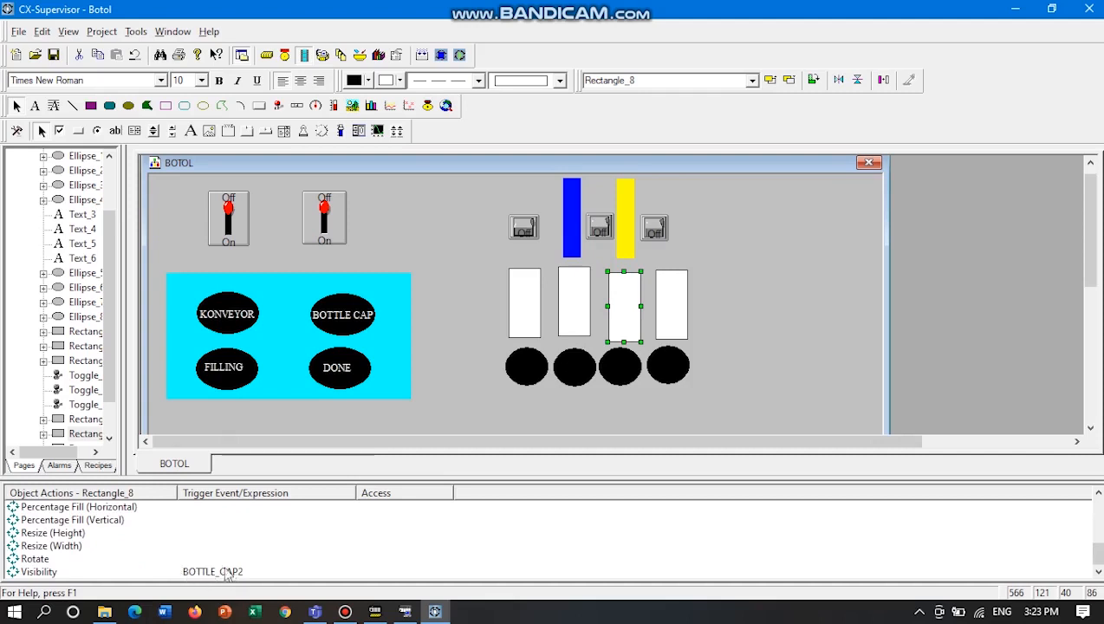
left_click(619, 234)
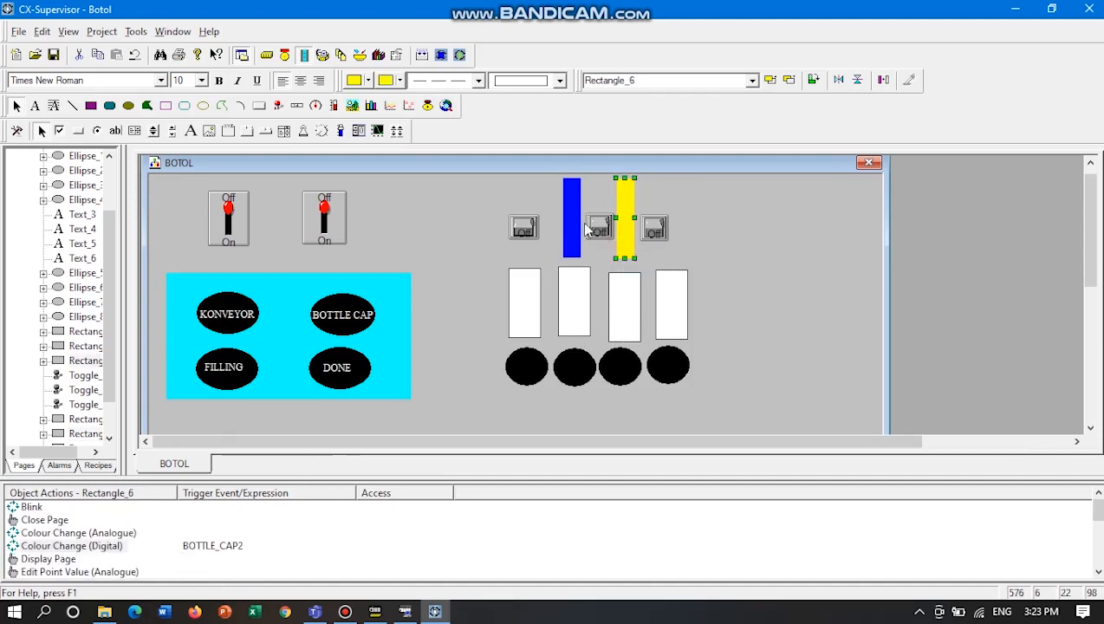
left_click(674, 329)
scroll(251, 543, "down", 5)
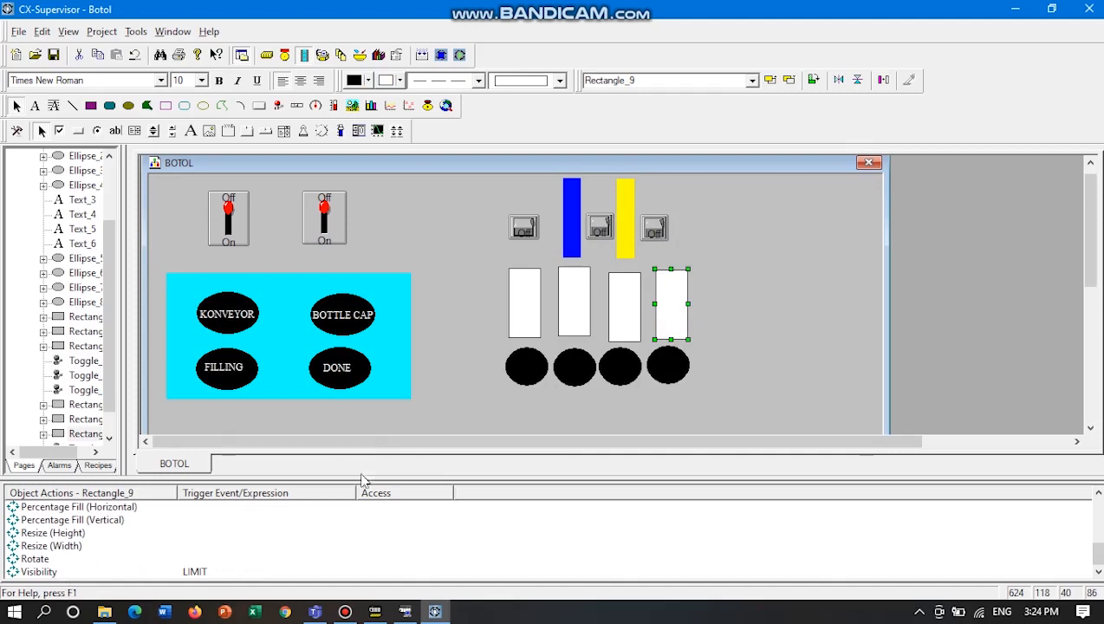
left_click(746, 291)
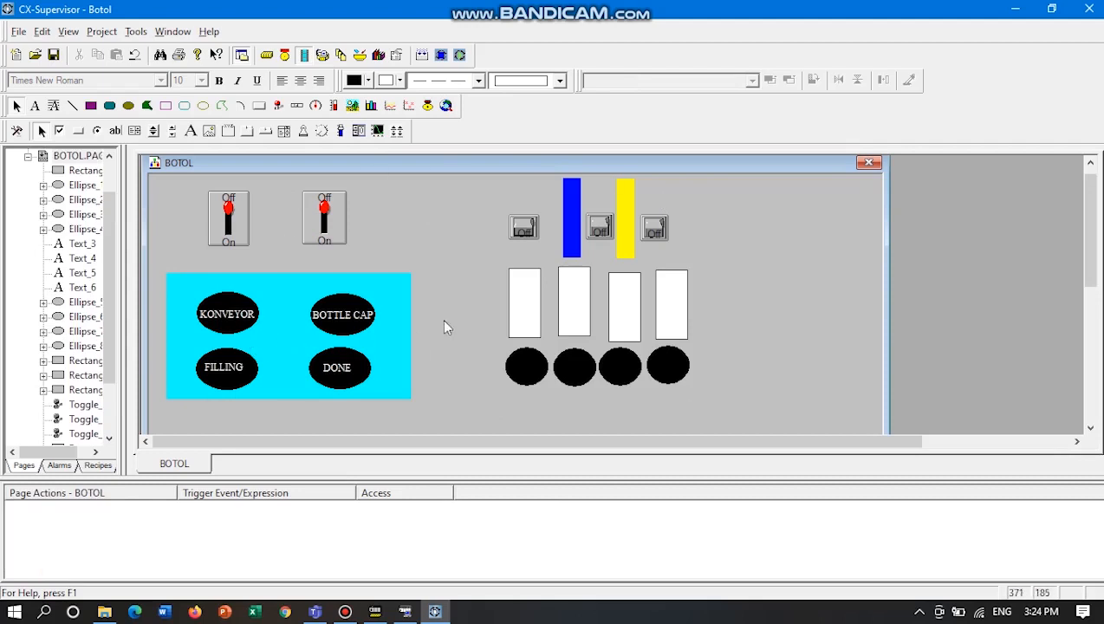
Run the project with CX-Simulator, saving the changes to BOTOL.PAG.
left_click(102, 31)
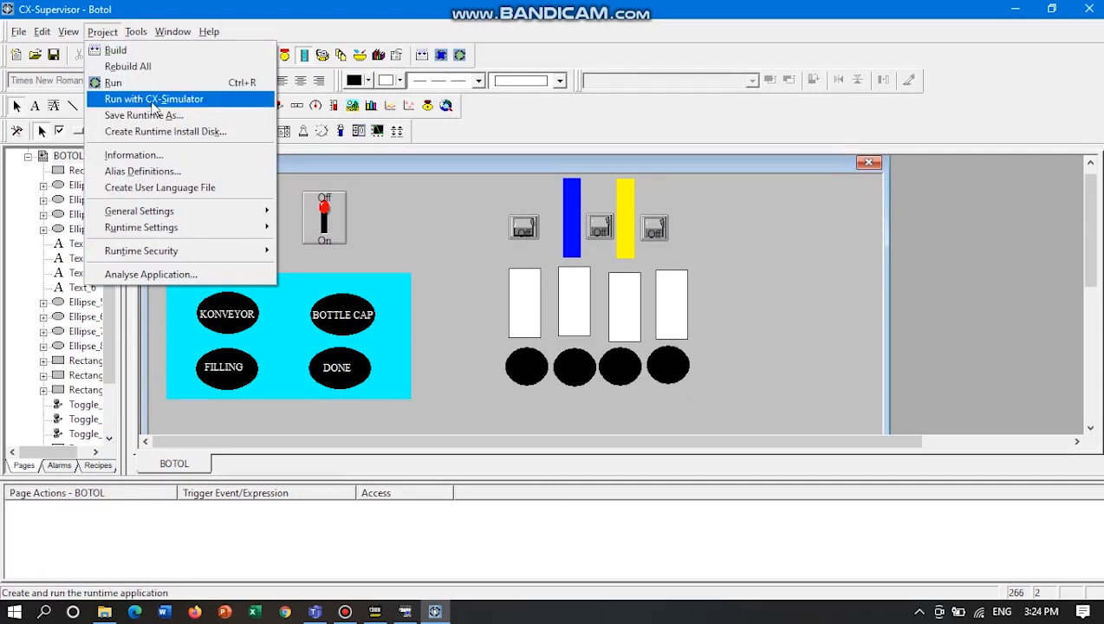
left_click(153, 99)
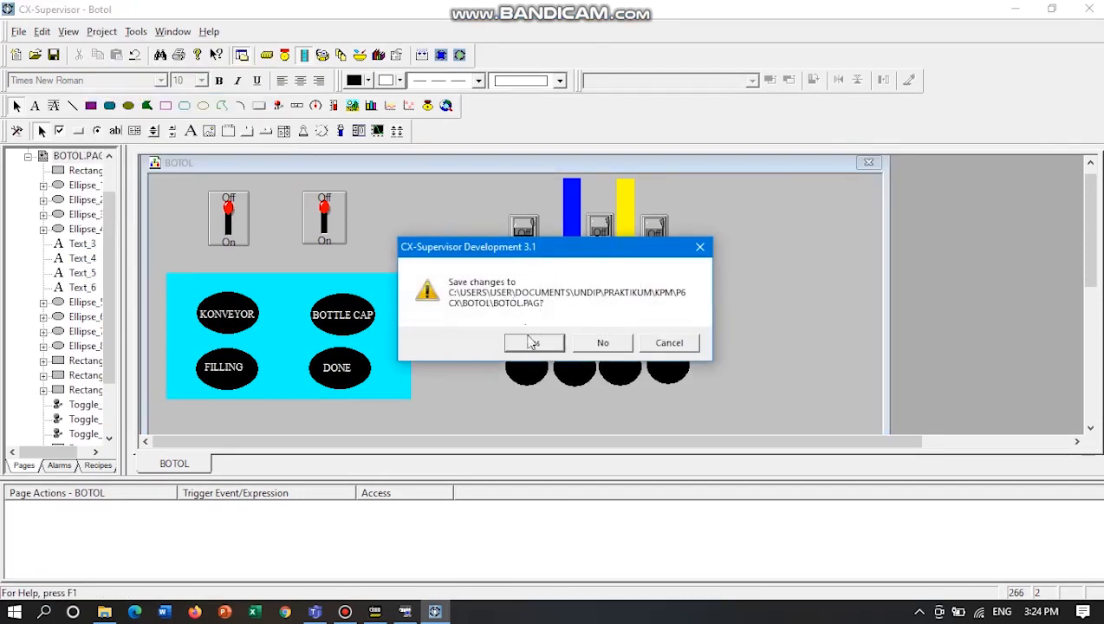
left_click(528, 343)
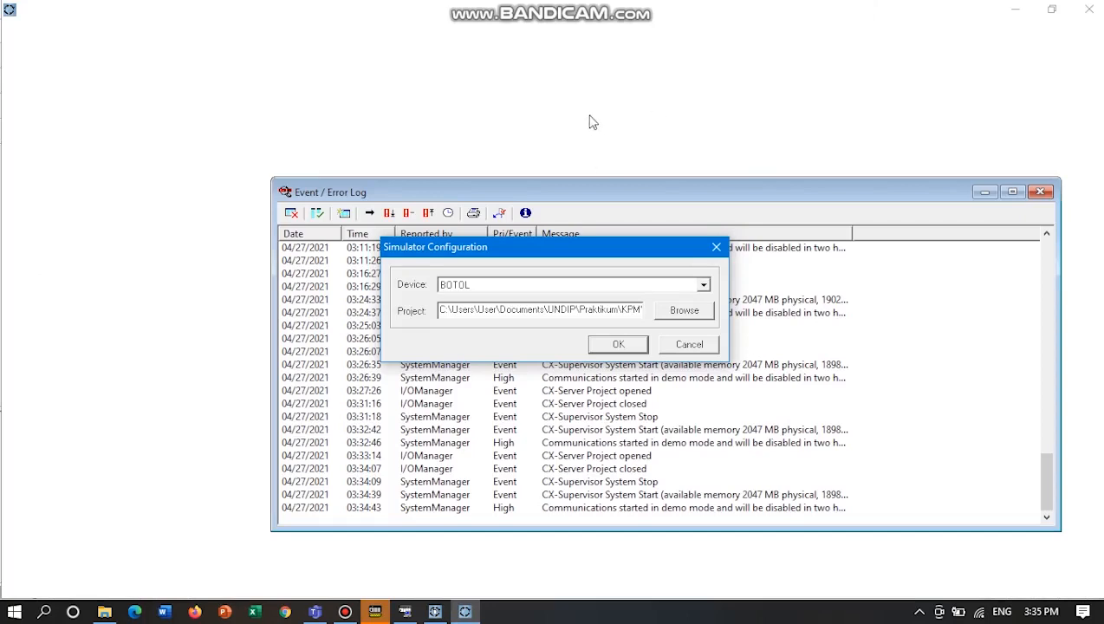
Confirm the simulator configuration with BOTOL as the device and minimise the Event / Error Log.
left_click_drag(572, 248, 572, 187)
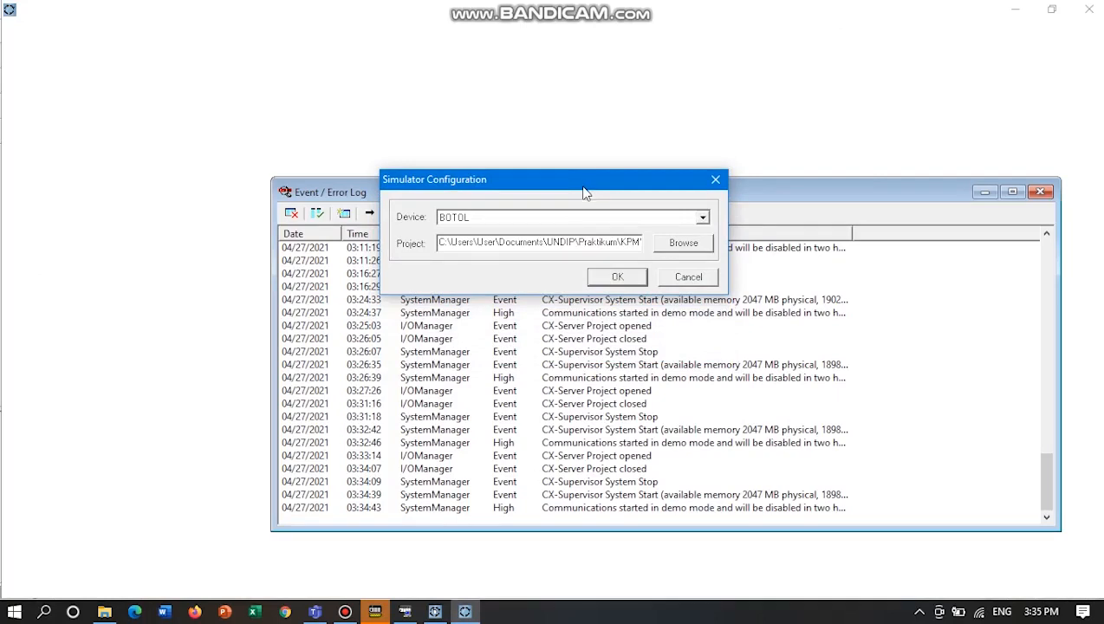
left_click_drag(584, 189, 589, 263)
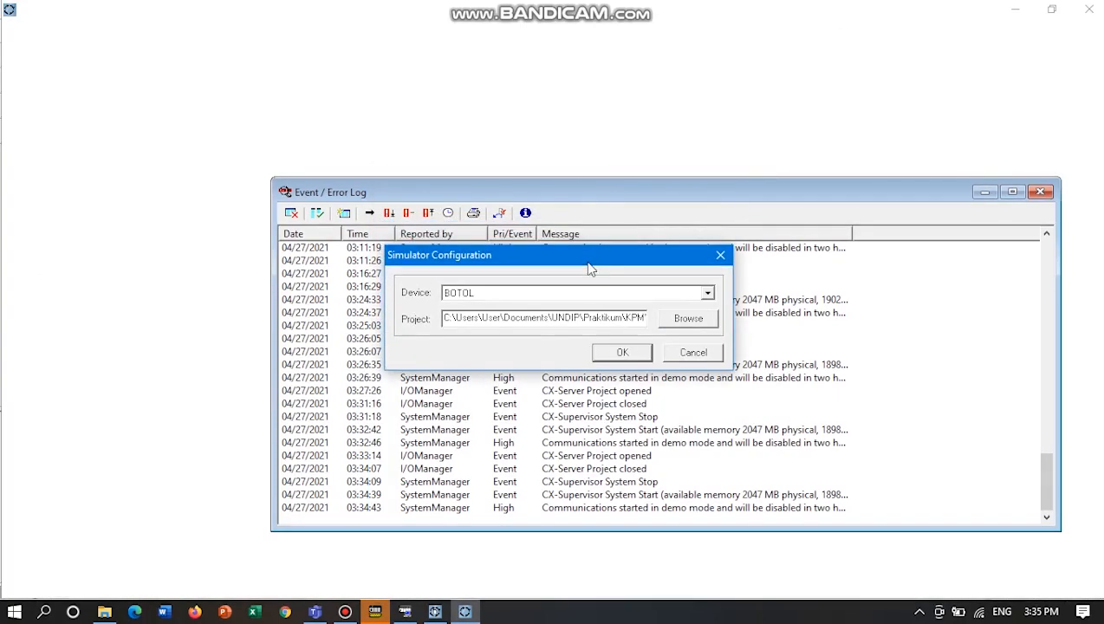
left_click(706, 295)
left_click(702, 292)
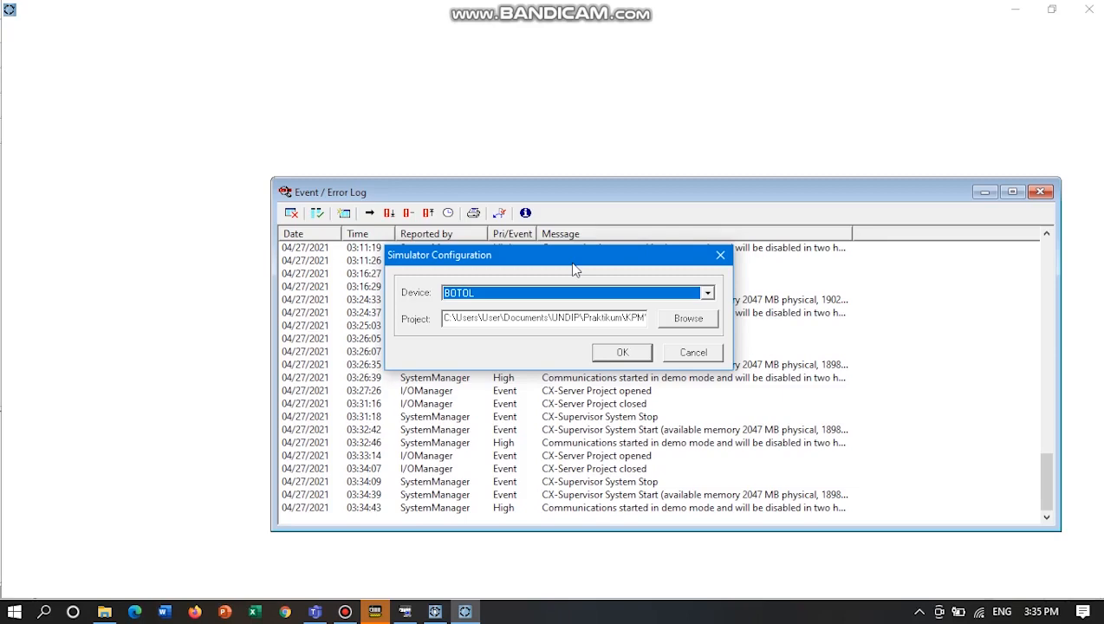
left_click(622, 352)
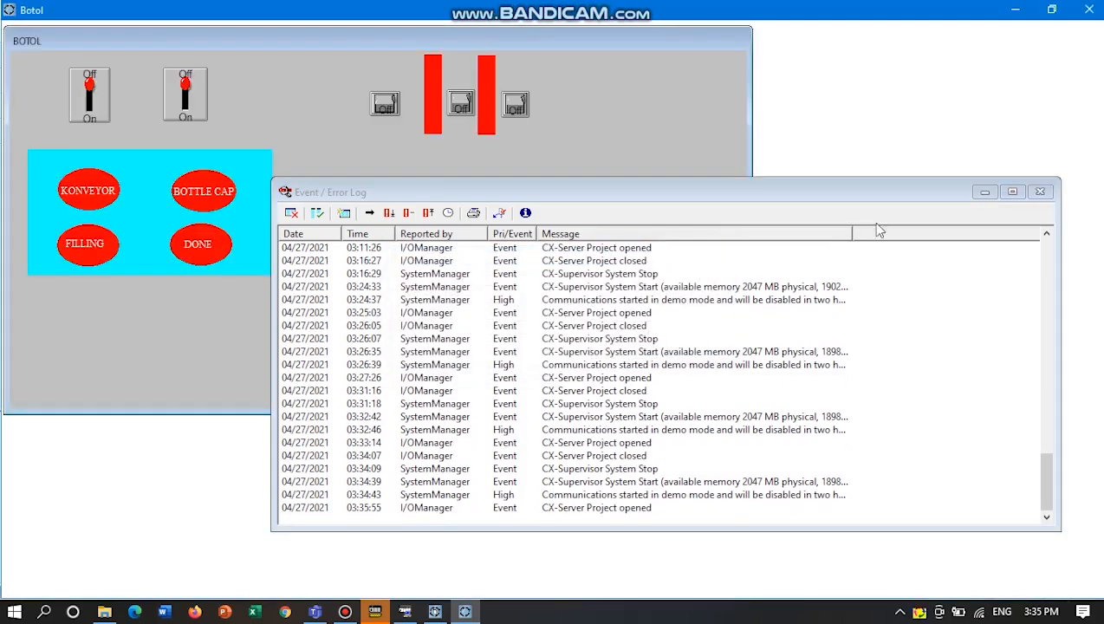
left_click(981, 194)
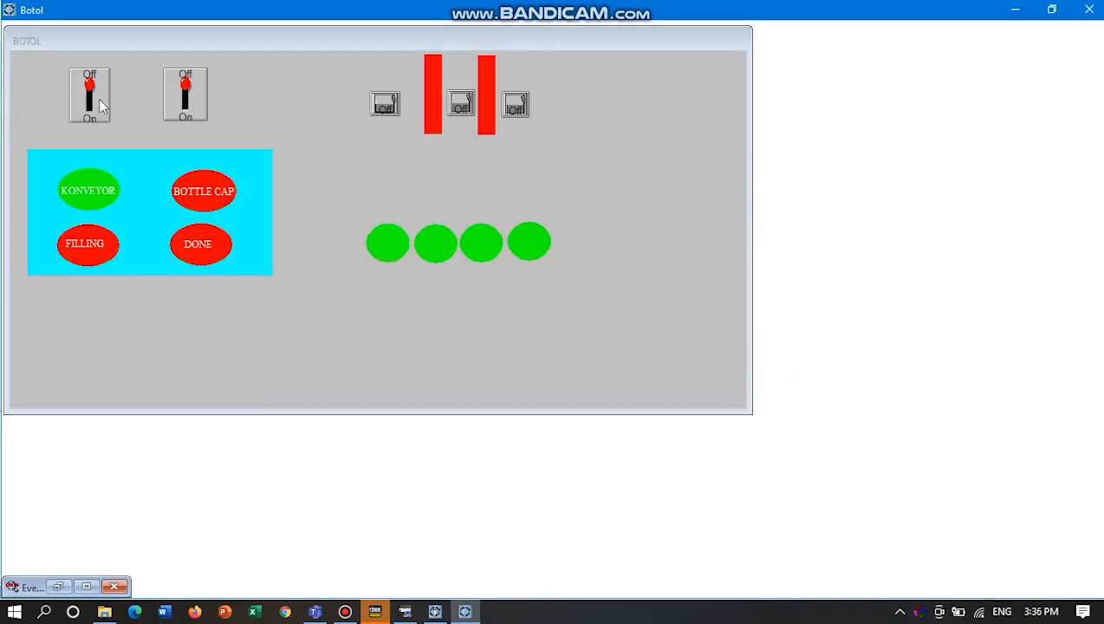
Switch to the CX-Programmer ladder, then flip the page's second large switch on and back off to stop the system.
mouse_move(374, 610)
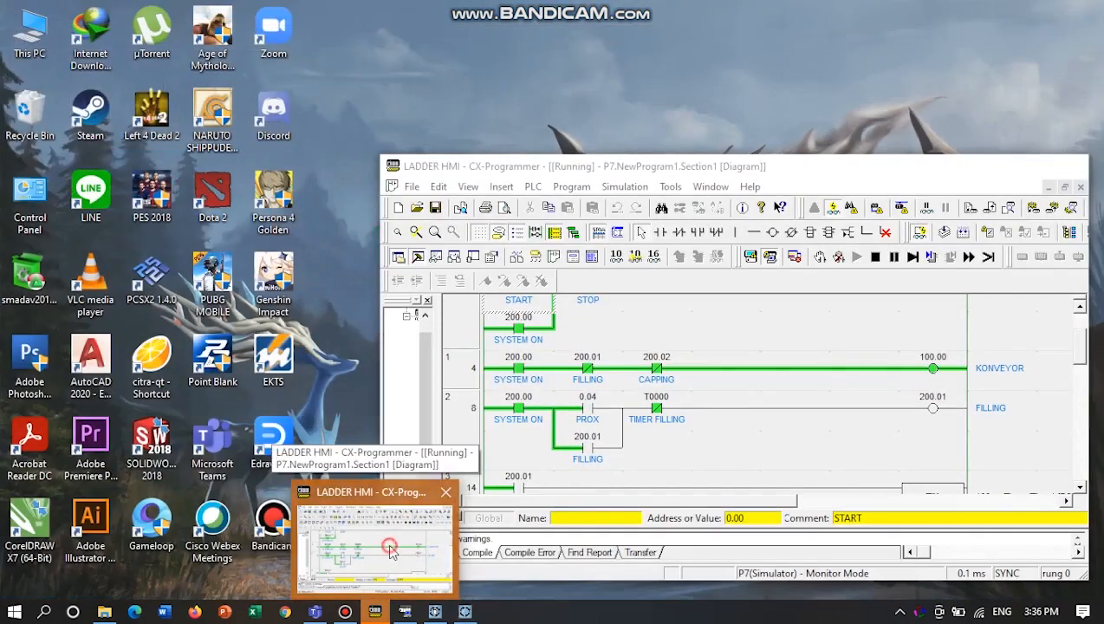
left_click(387, 542)
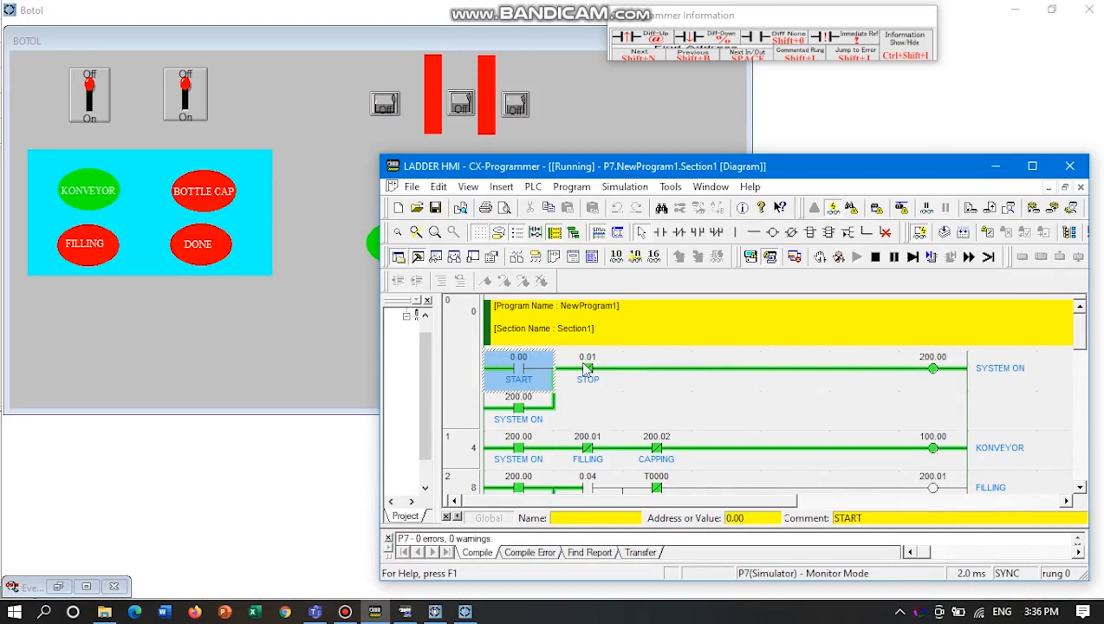
left_click(190, 93)
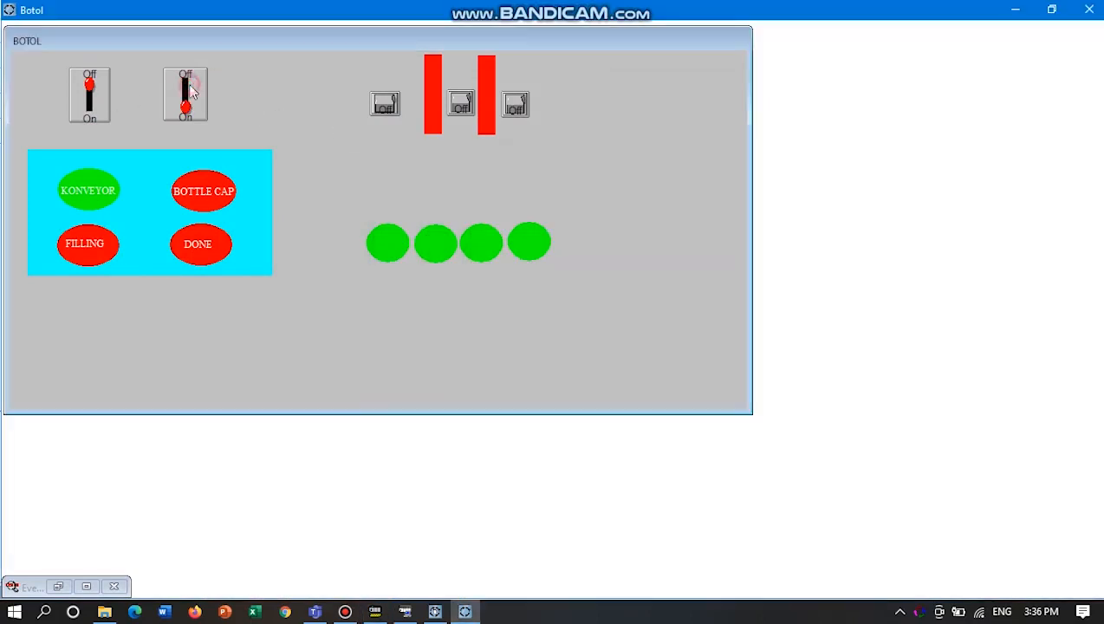
left_click(186, 95)
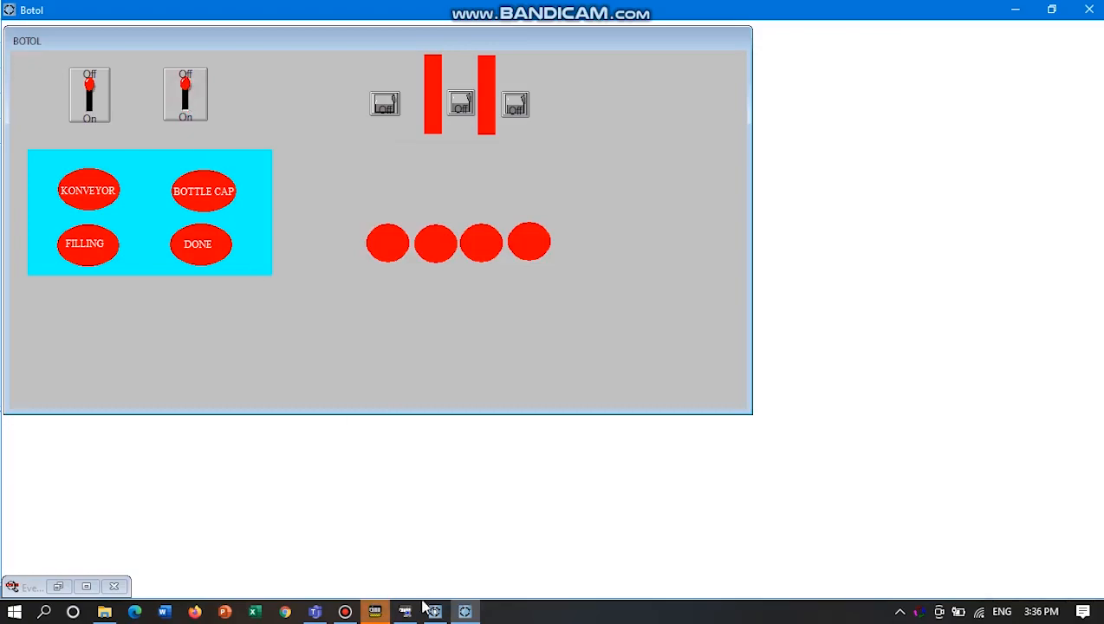
Move the CX-Programmer window below the page's controls, start the system with the first large switch, and check the ladder's START rung.
left_click(374, 612)
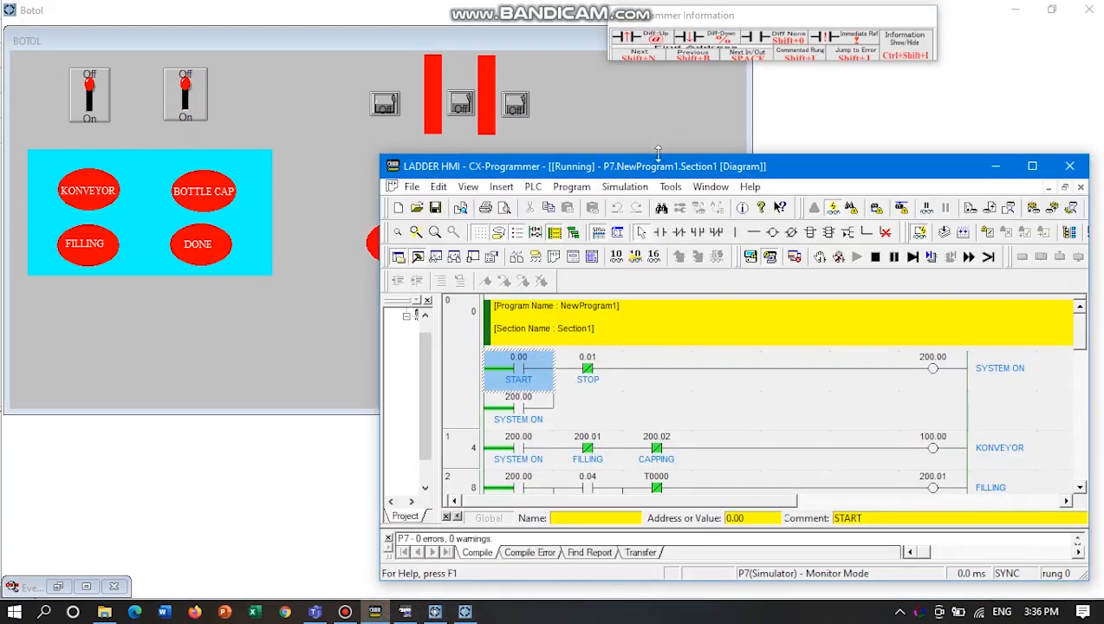
left_click_drag(659, 171, 542, 312)
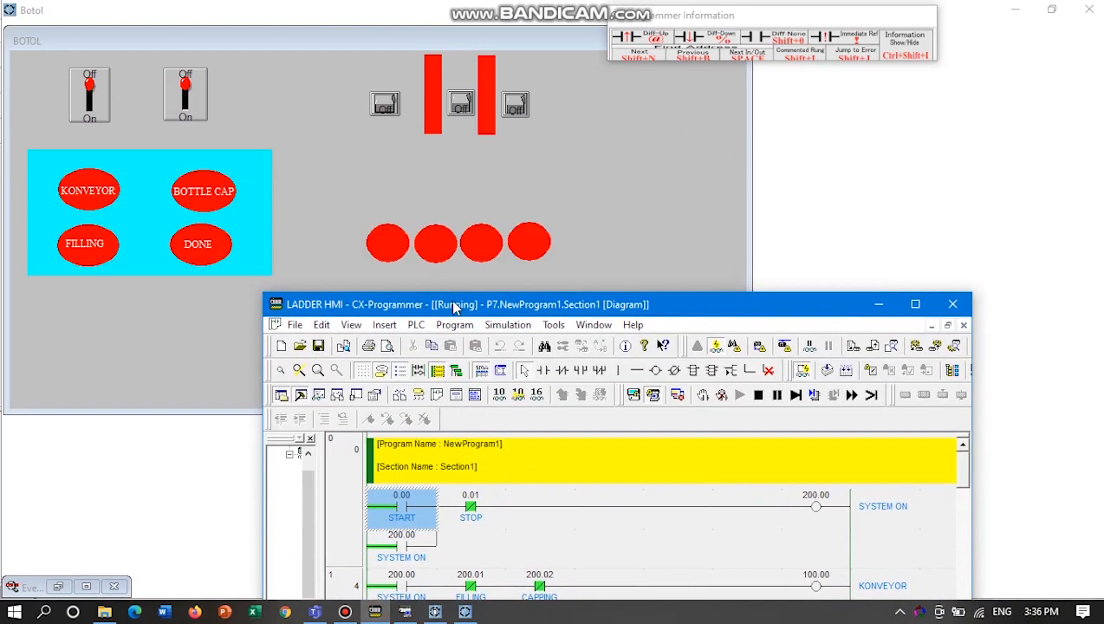
left_click(93, 95)
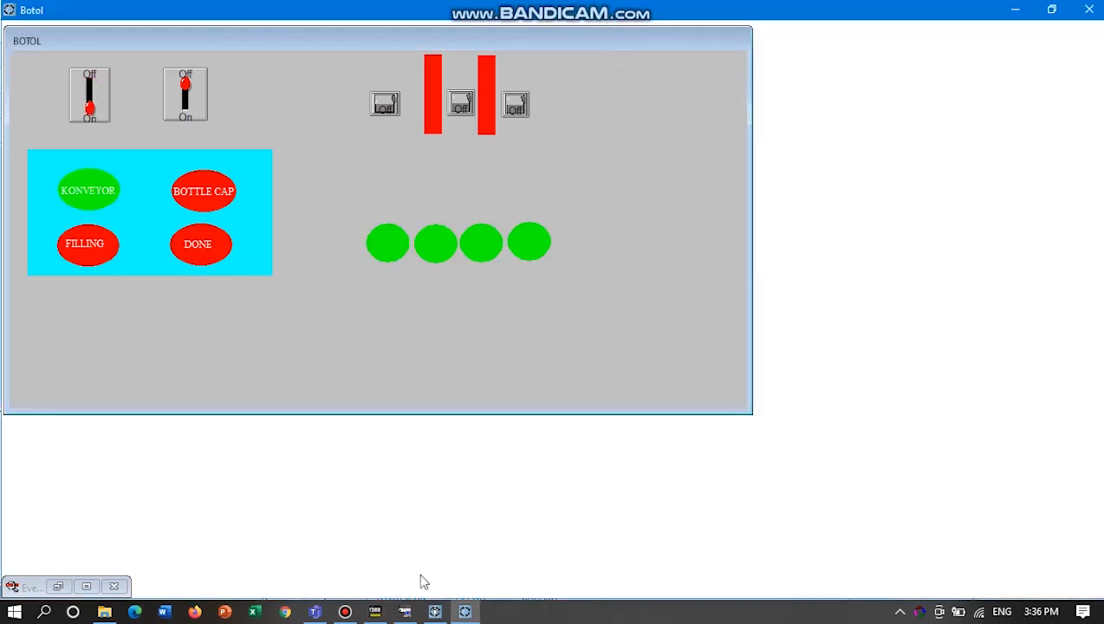
left_click(375, 612)
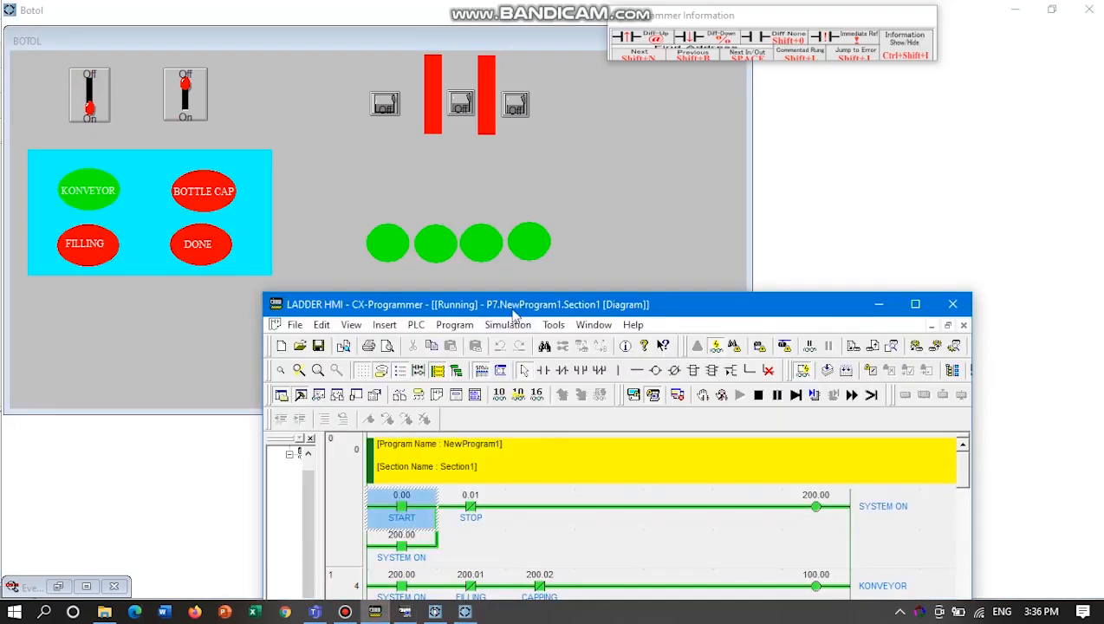
mouse_move(508, 304)
left_mouse_down()
mouse_move(510, 268)
mouse_move(513, 293)
left_mouse_up()
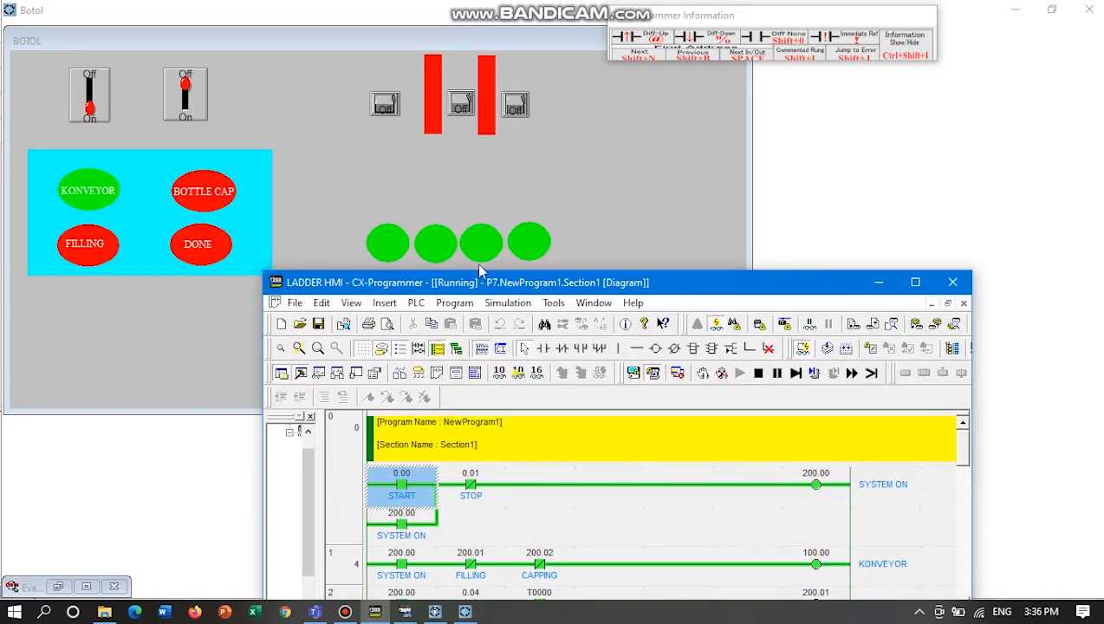
Shrink the Botol runtime window and arrange the CX-Programmer window beneath it to show both together.
left_click(1051, 9)
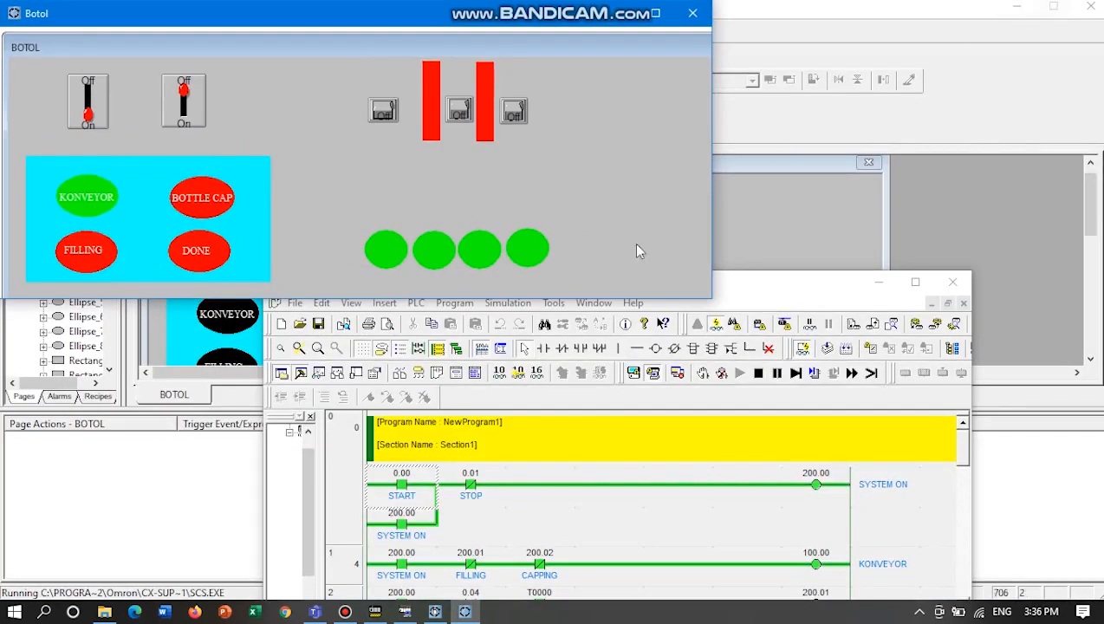
left_click_drag(763, 286, 802, 326)
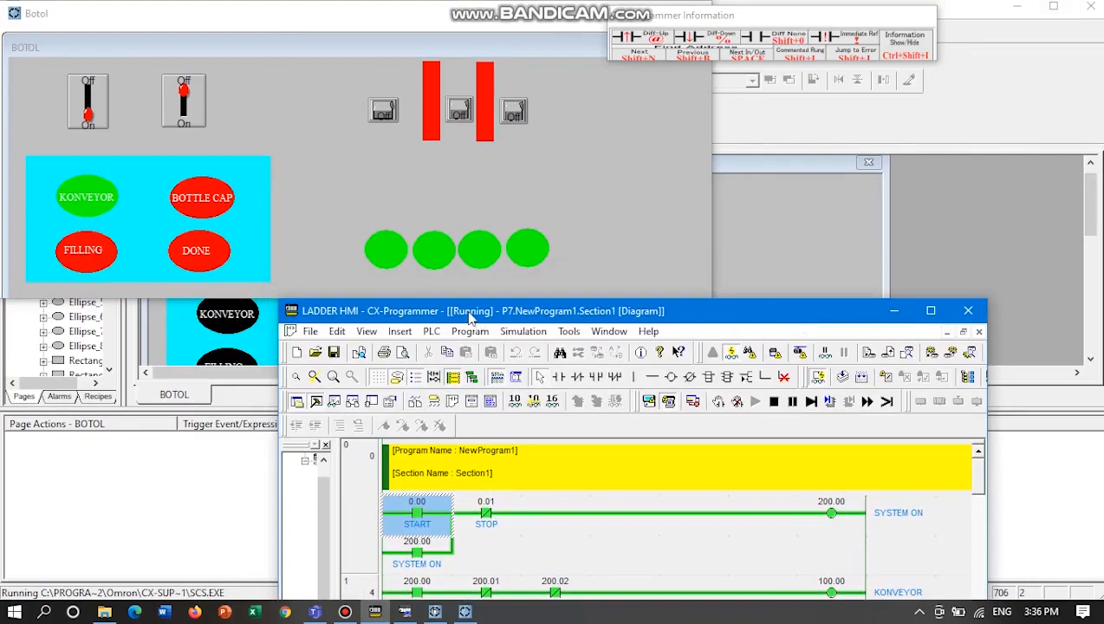
left_click_drag(515, 319, 494, 299)
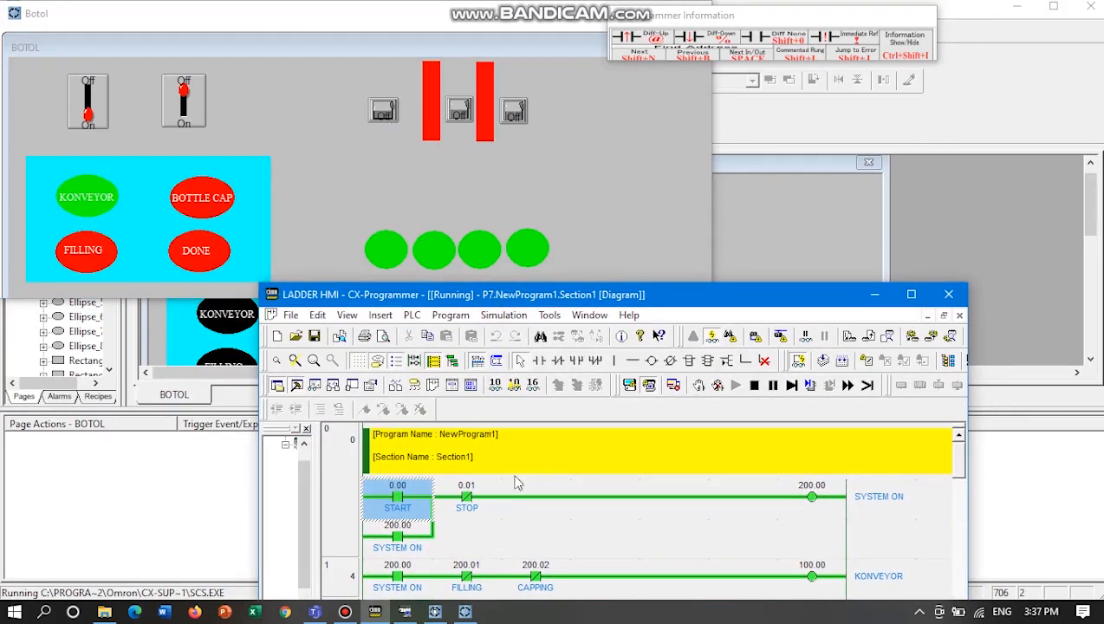
Show the ladder's FILLING rung and test it by flipping the first small toggle on and back off.
scroll(900, 488, "down", 3)
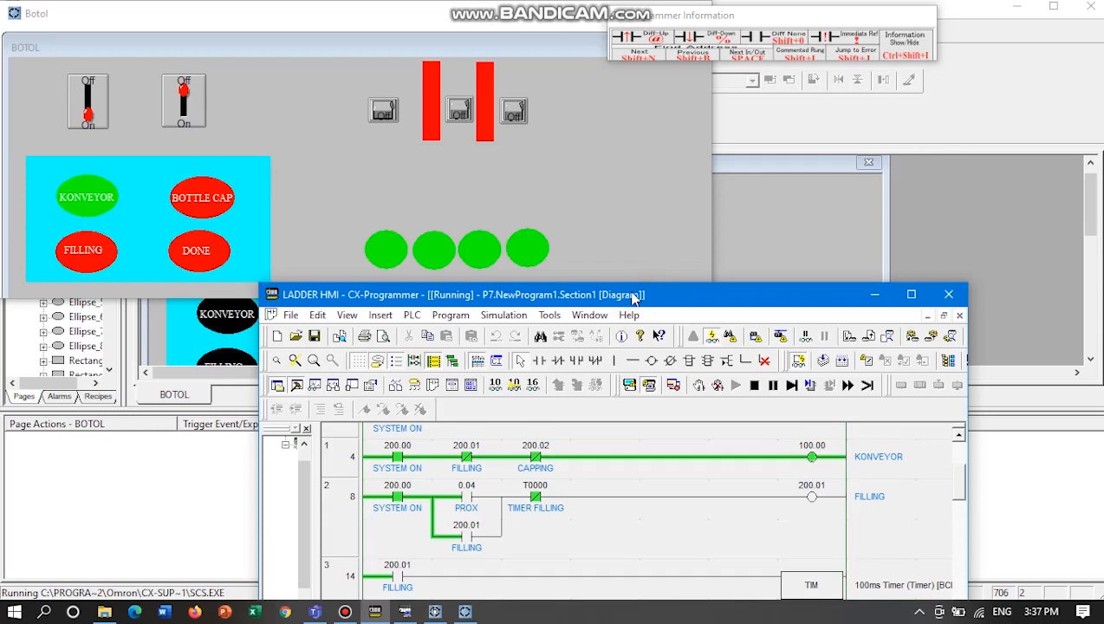
left_click(384, 113)
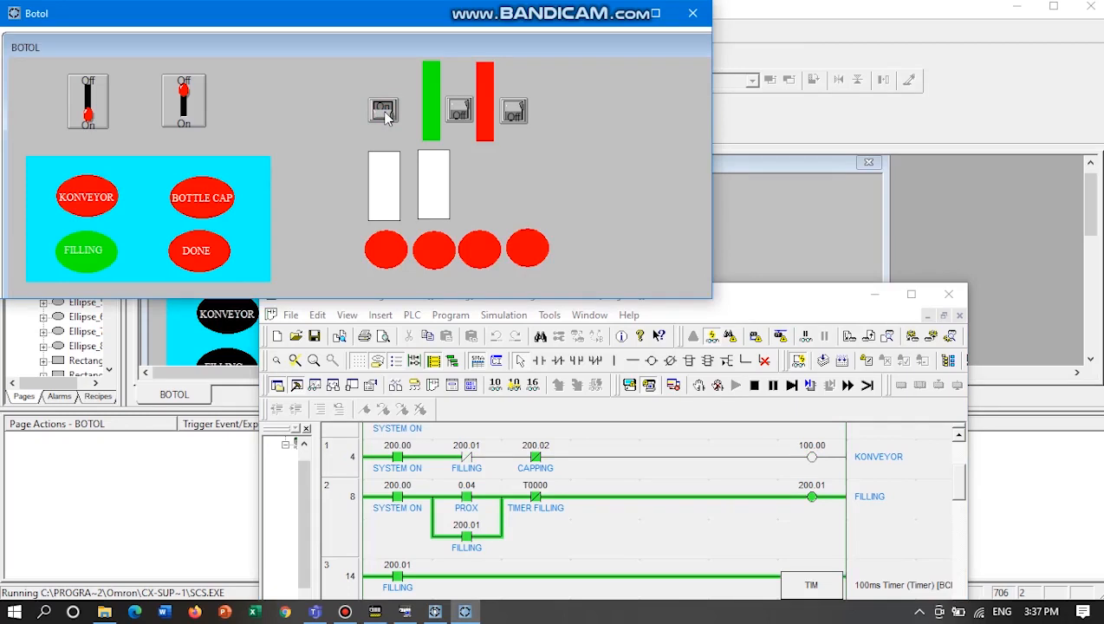
left_click(386, 114)
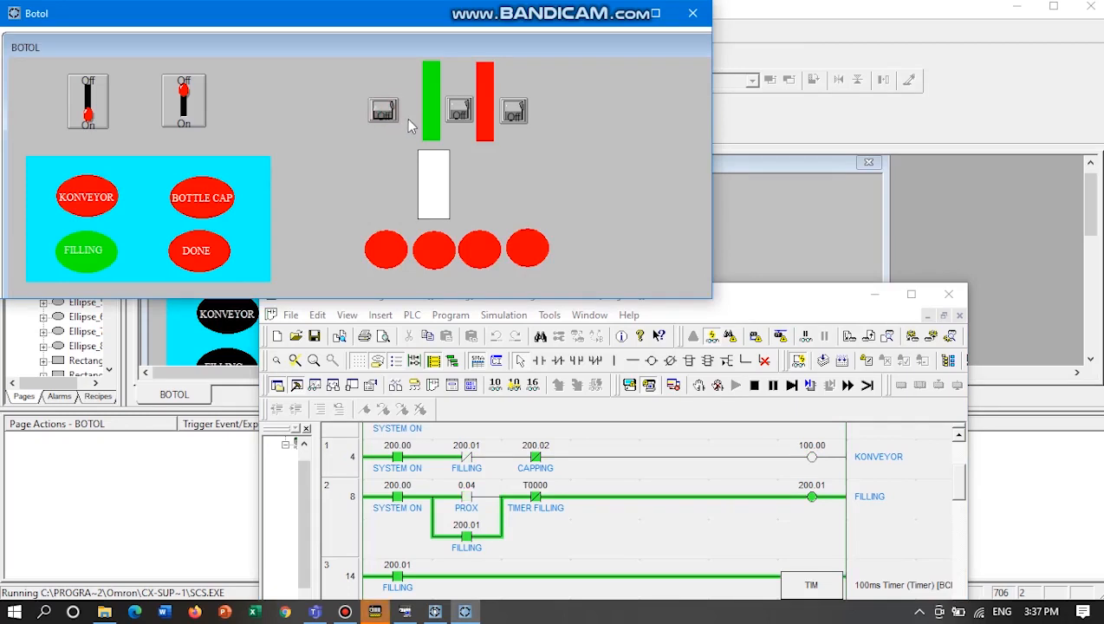
Show the ladder's CAPPING rung and test it by flipping the small toggle between the two bars on and back off.
left_click(757, 300)
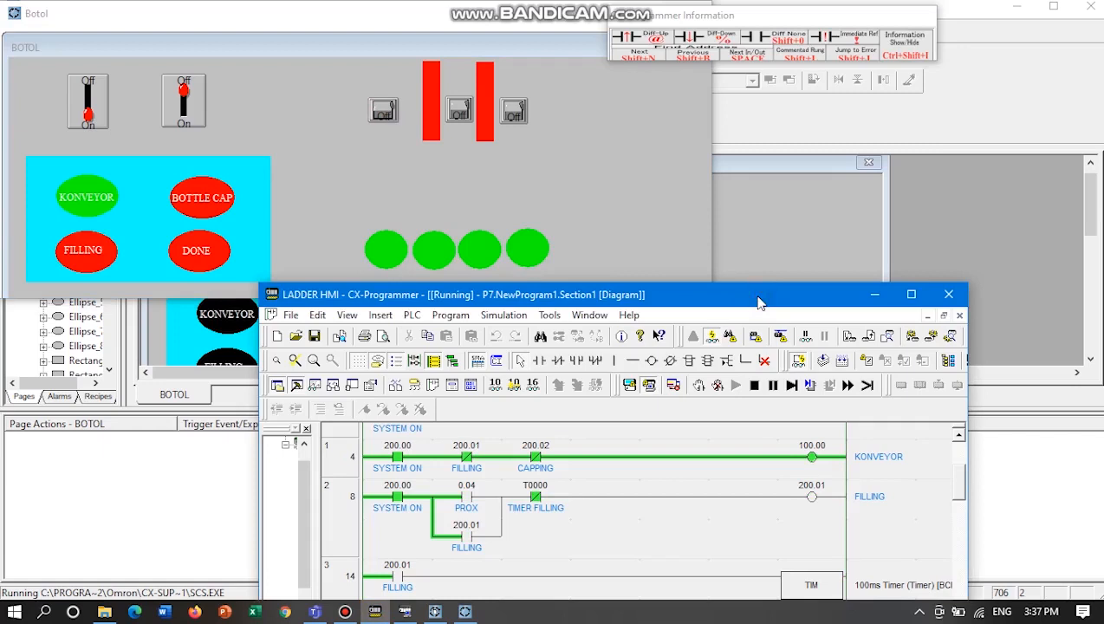
left_click_drag(758, 297, 761, 280)
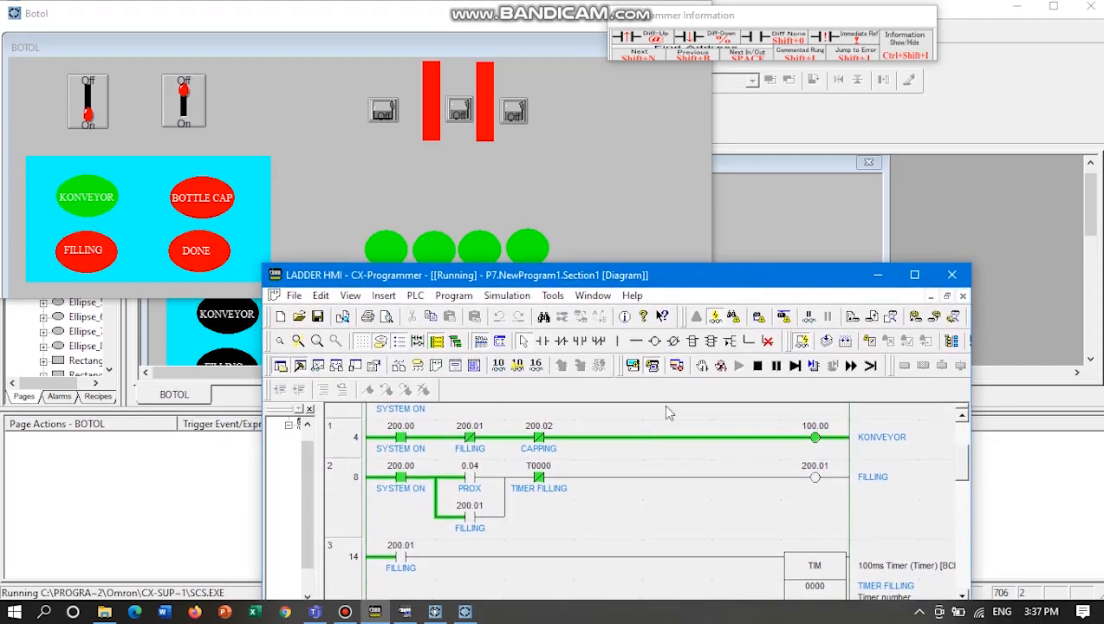
scroll(667, 423, "down", 2)
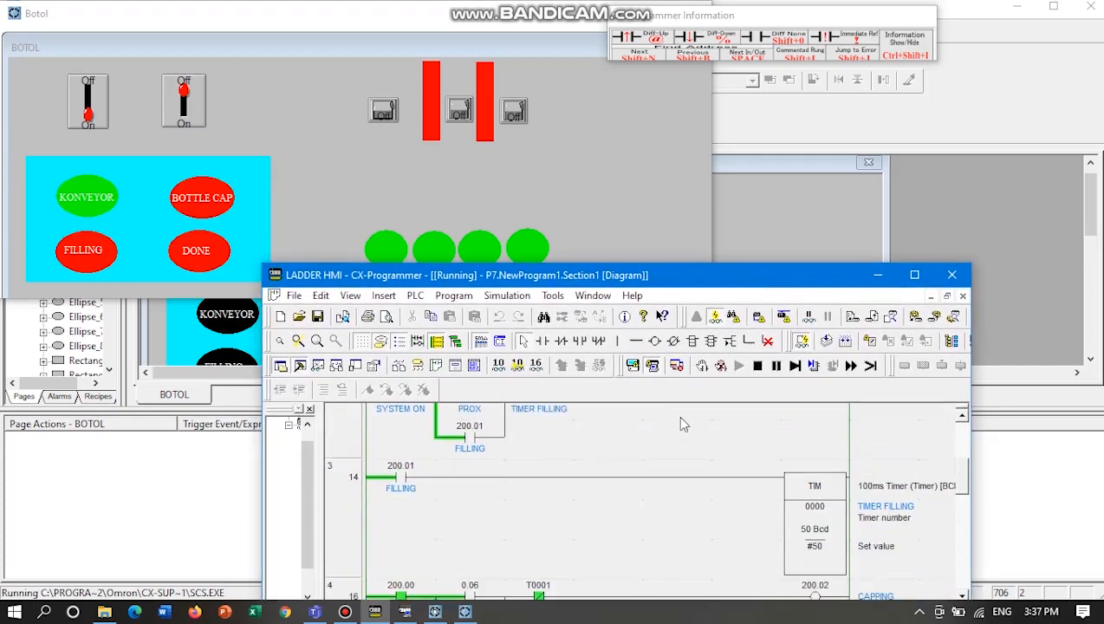
scroll(680, 425, "down", 2)
scroll(684, 430, "down", 1)
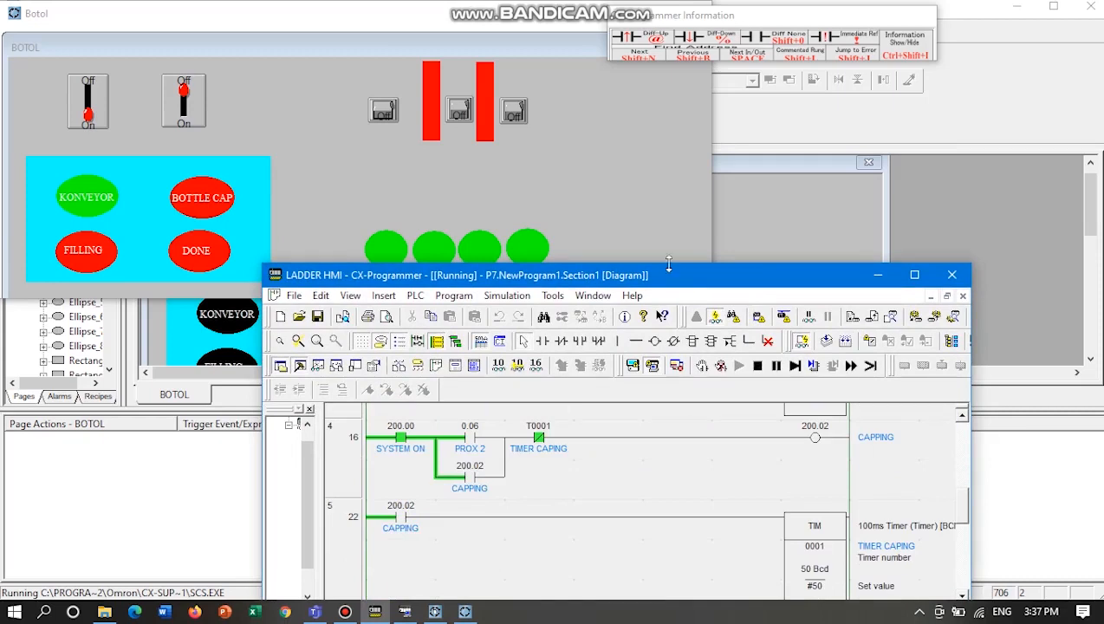
left_click(460, 111)
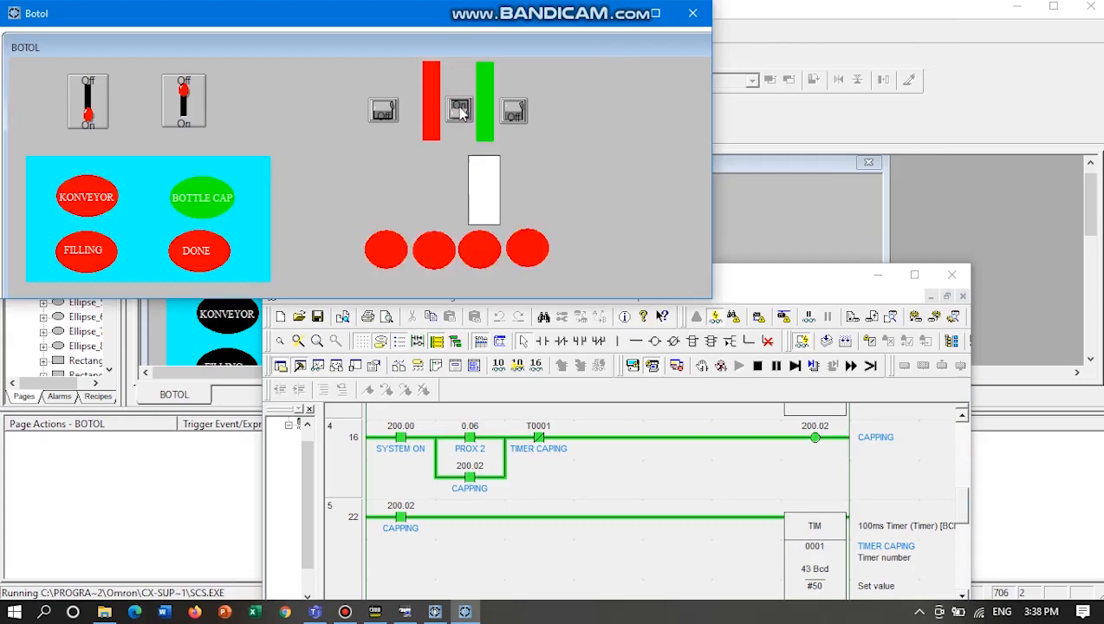
left_click(460, 111)
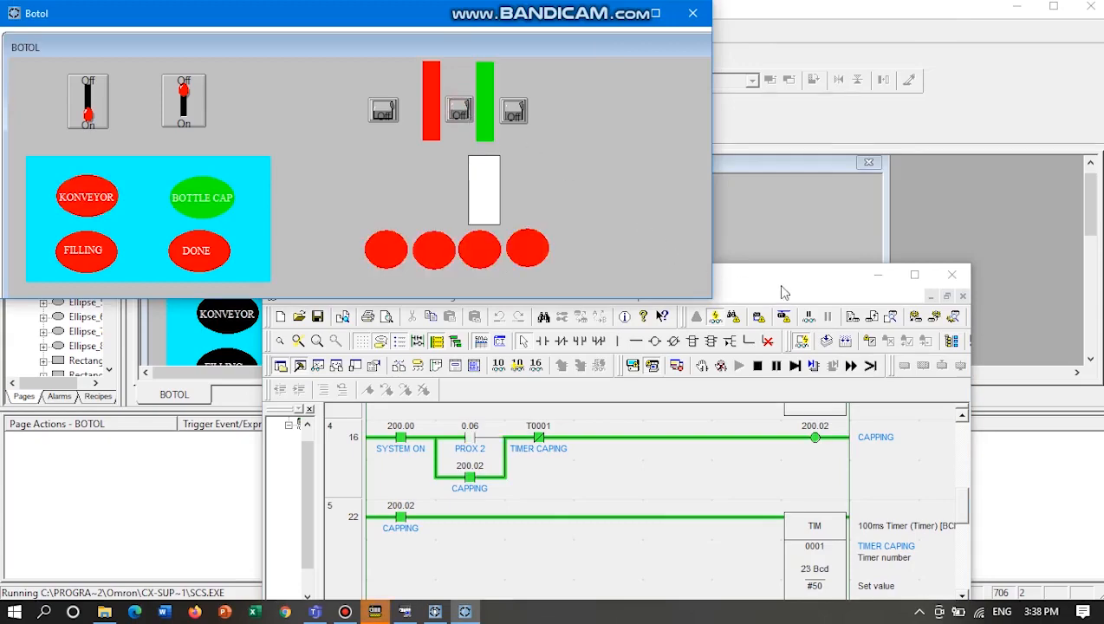
Show the ladder's DONE rung, test it with the third small toggle, and return to the top of the ladder.
left_click(778, 288)
left_click_drag(778, 289, 759, 256)
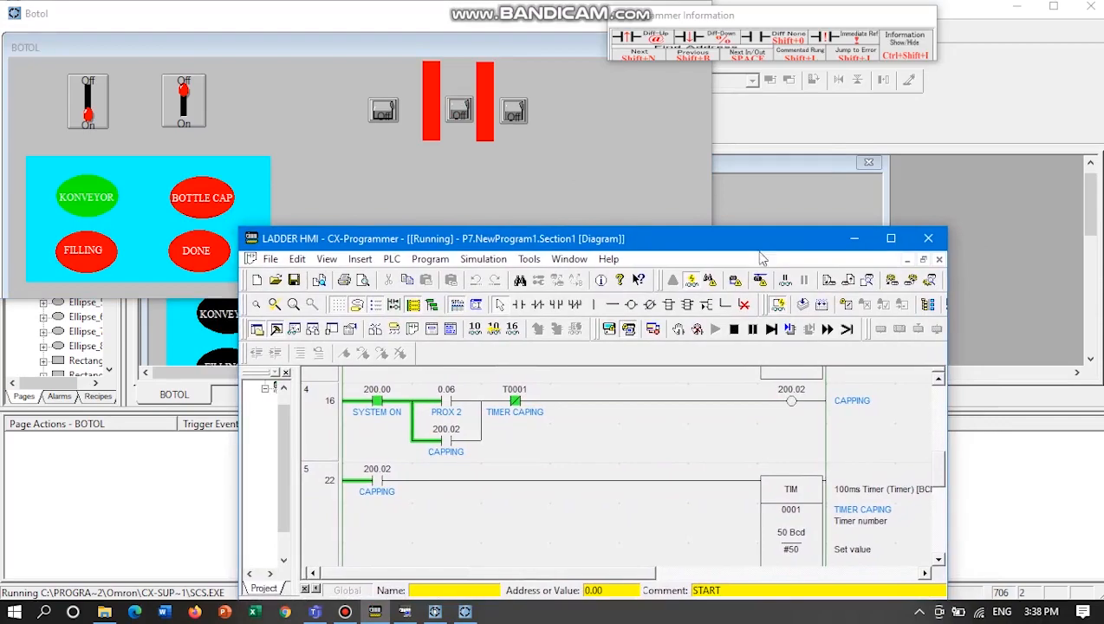
scroll(784, 457, "down", 3)
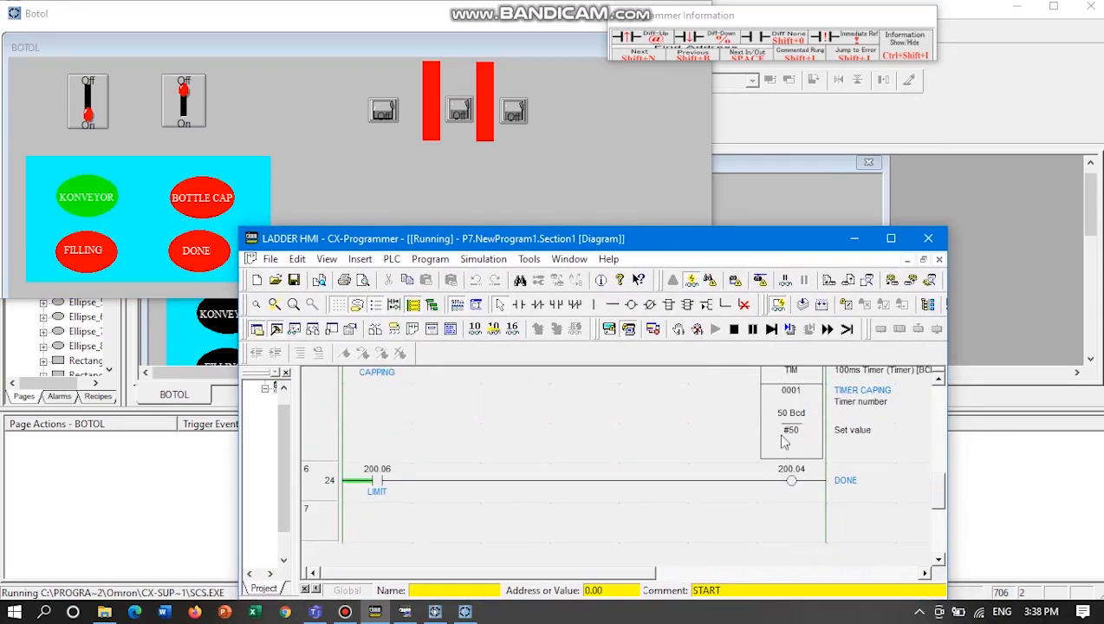
left_click_drag(651, 247, 698, 317)
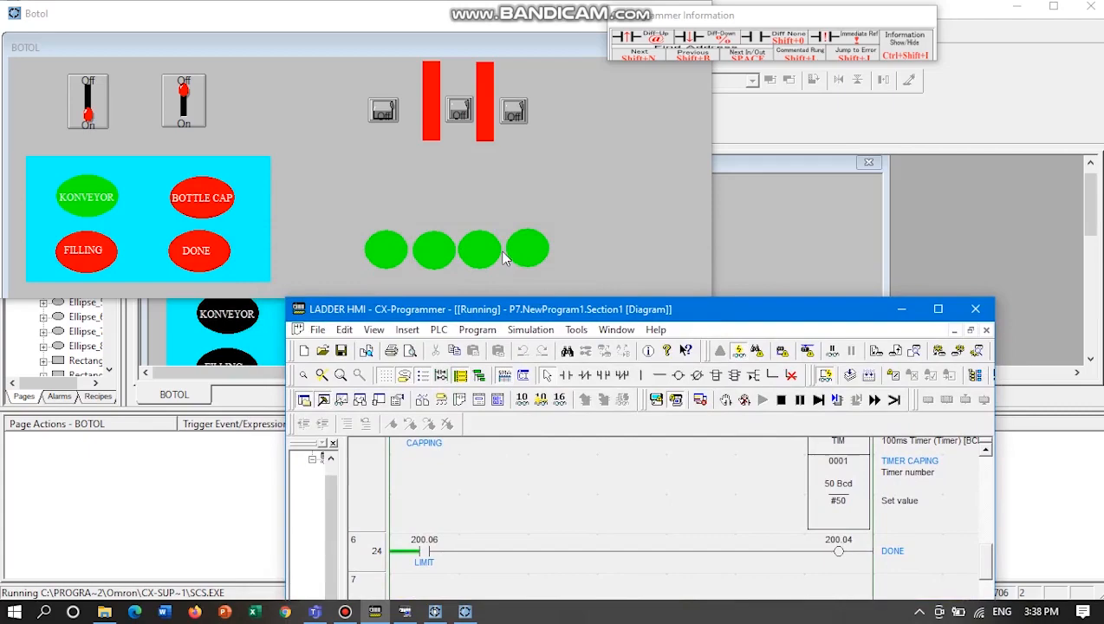
left_click_drag(601, 311, 583, 274)
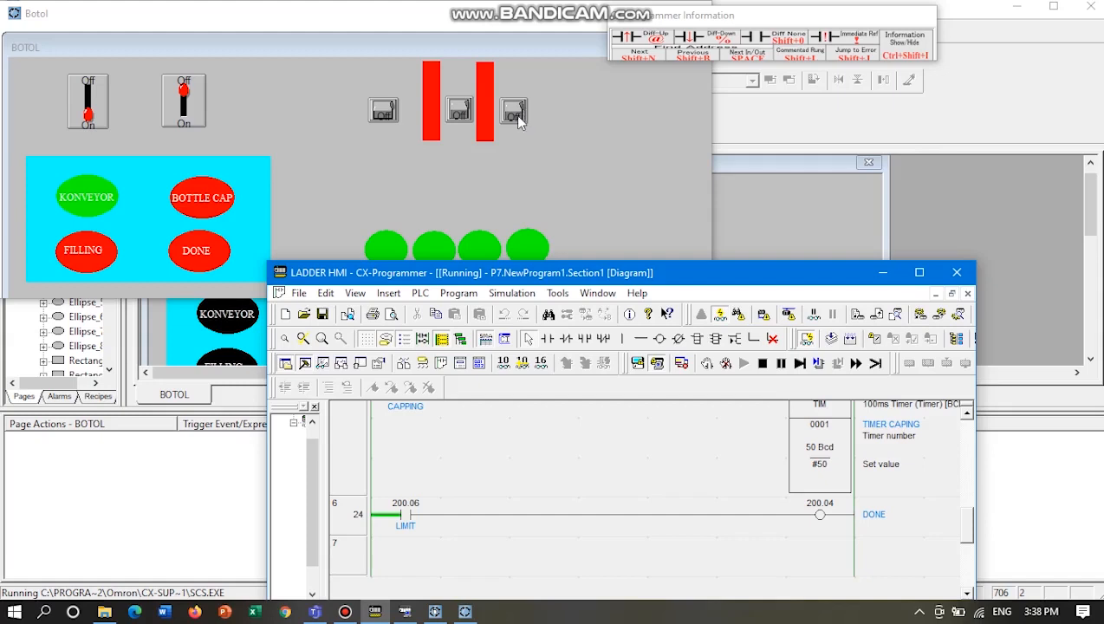
left_click(514, 115)
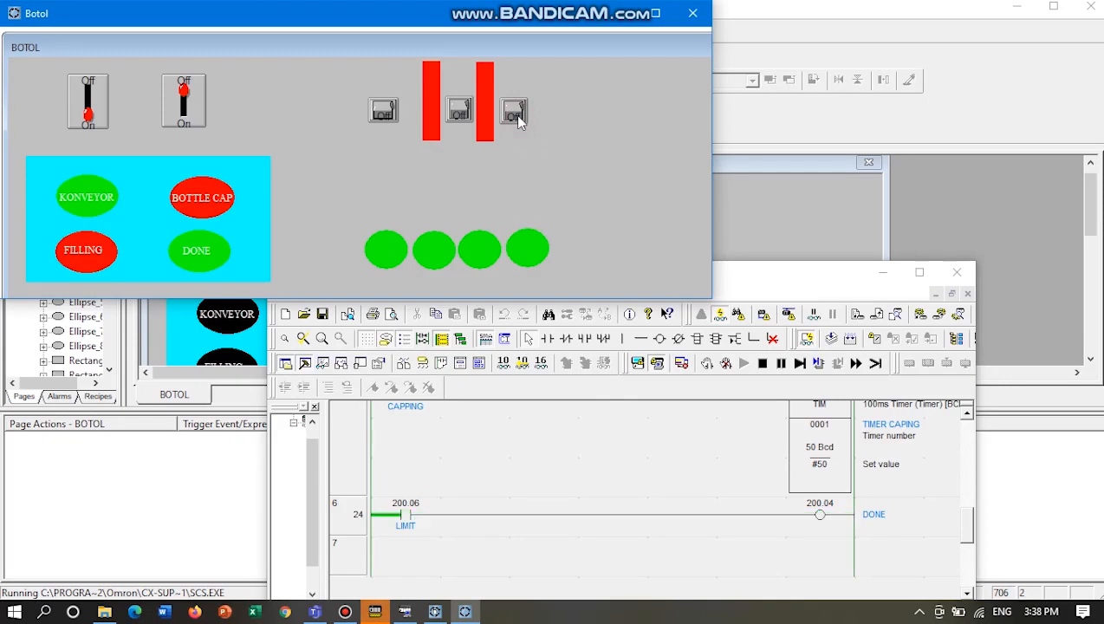
left_click(814, 283)
scroll(507, 437, "up", 10)
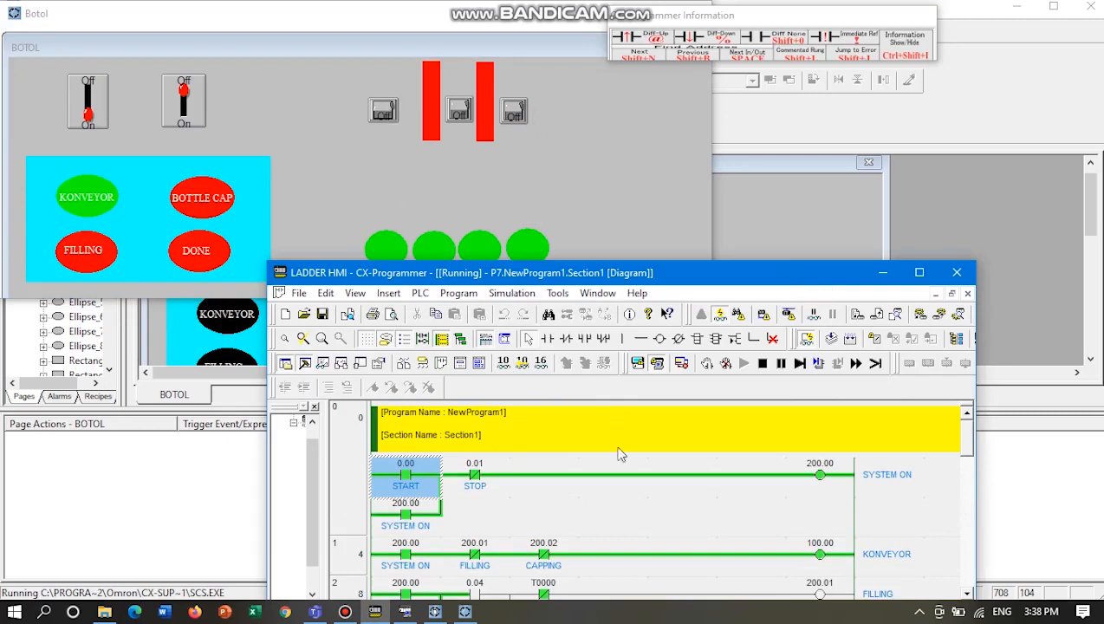
Review the running ladder from the SYSTEM ON rung to the DONE rung, and raise the CX-Programmer window to show more of it.
scroll(622, 496, "down", 1)
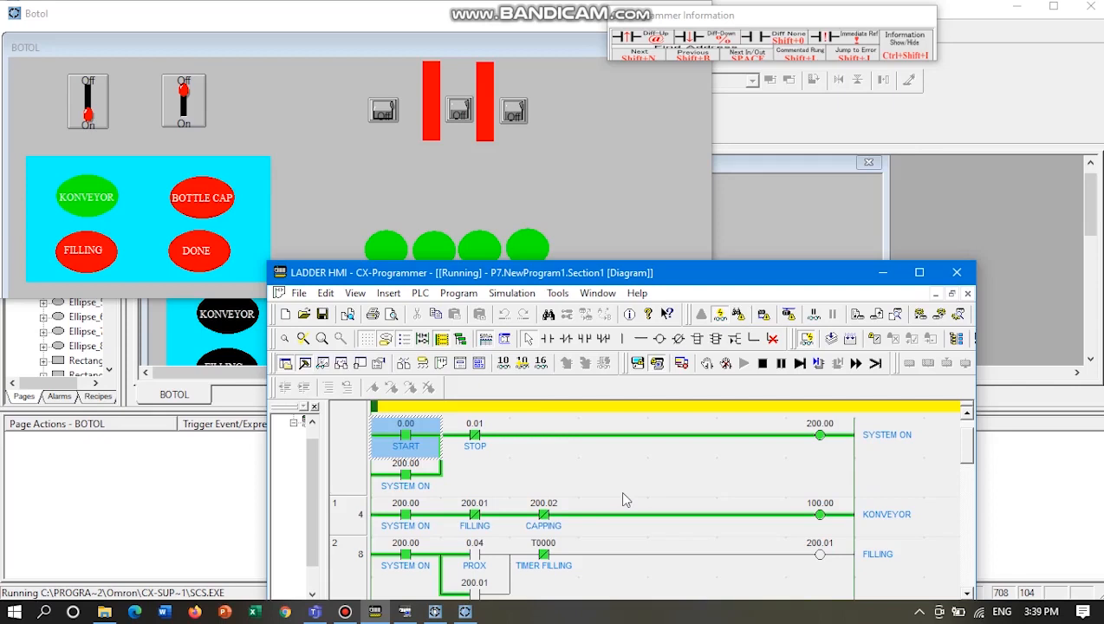
scroll(597, 419, "up", 2)
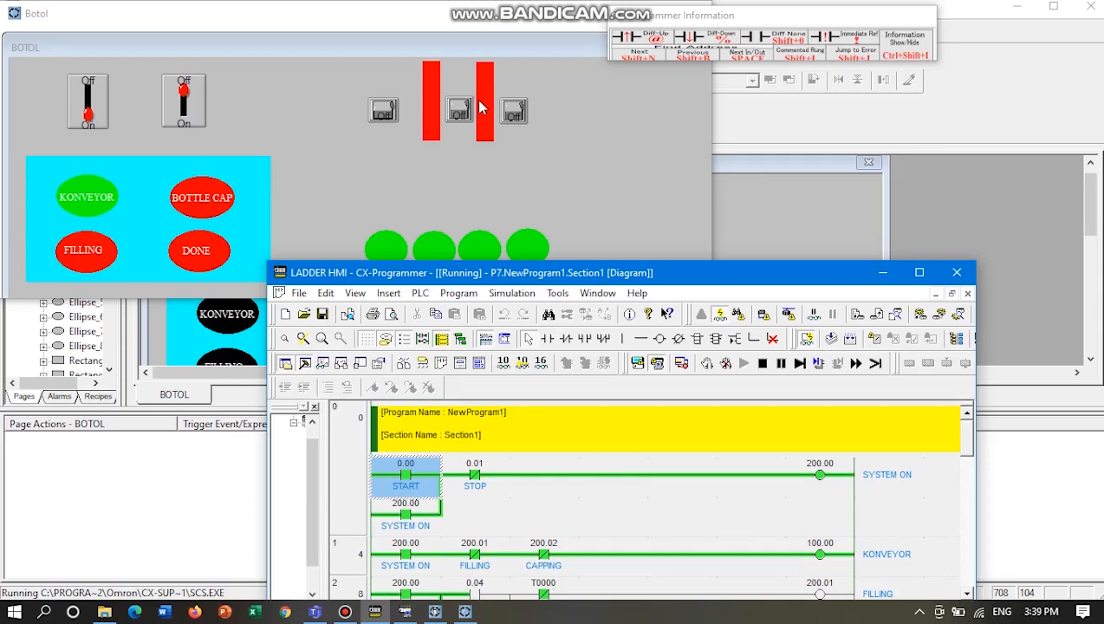
scroll(745, 559, "down", 4)
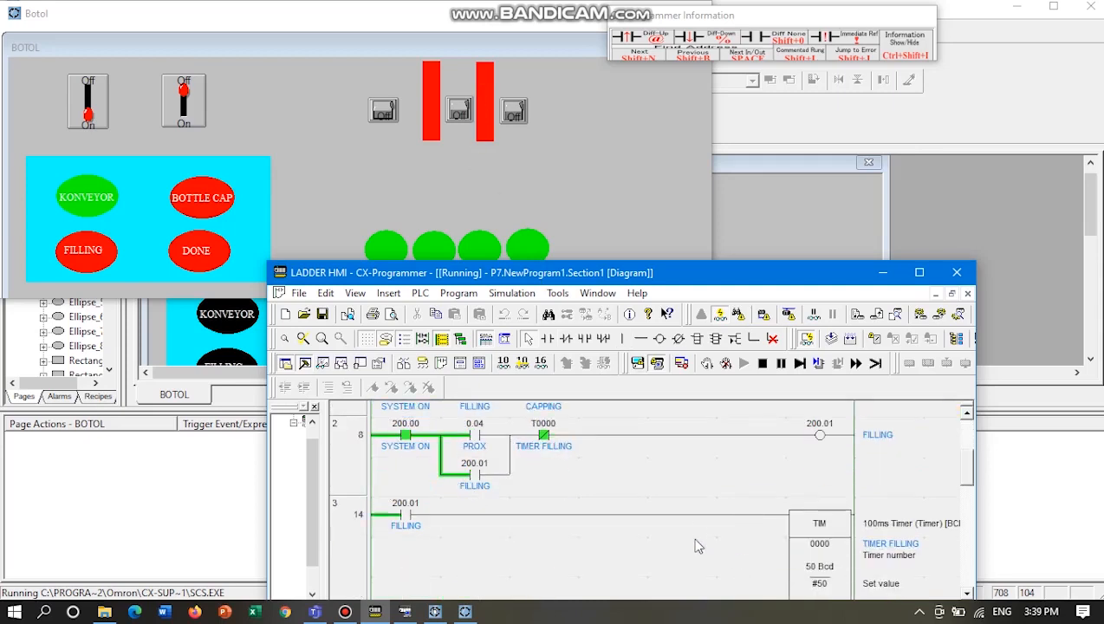
scroll(698, 546, "down", 5)
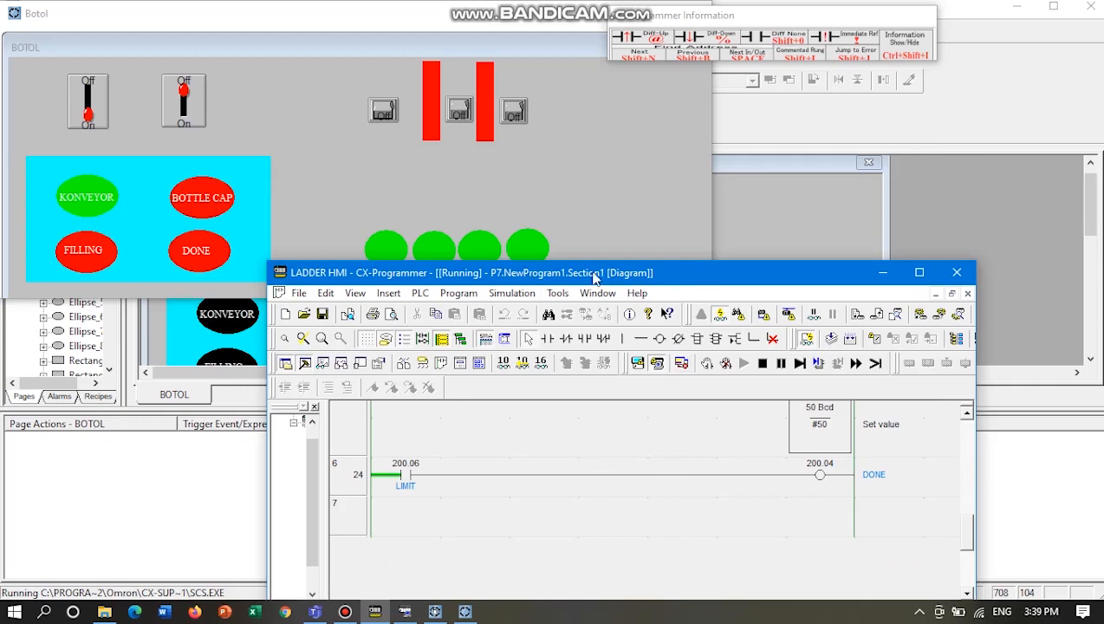
scroll(754, 520, "up", 6)
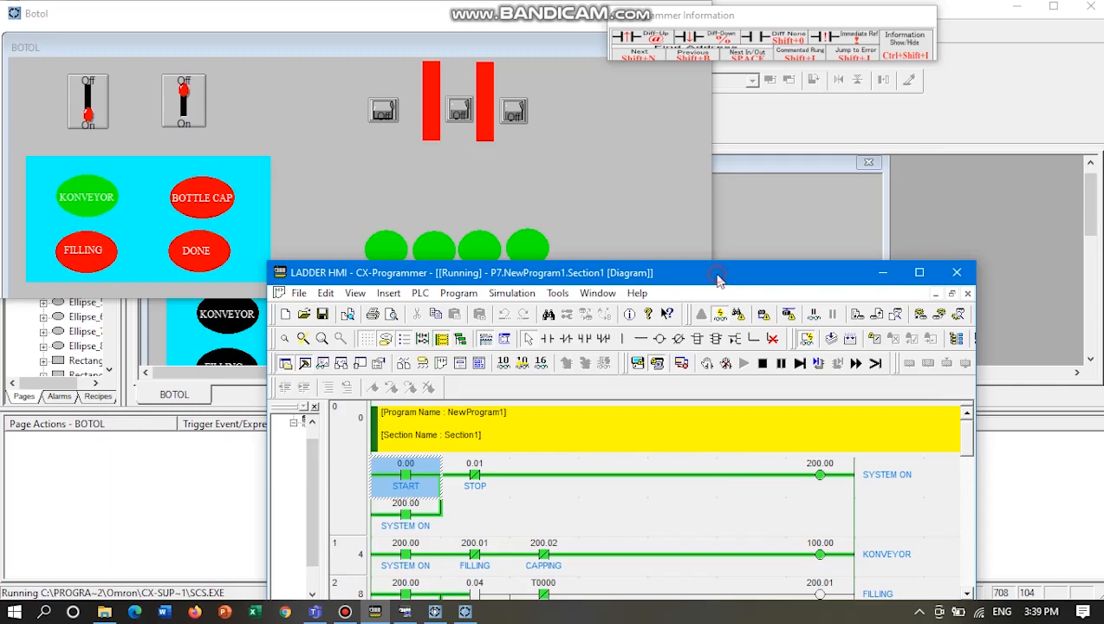
left_click_drag(720, 279, 730, 223)
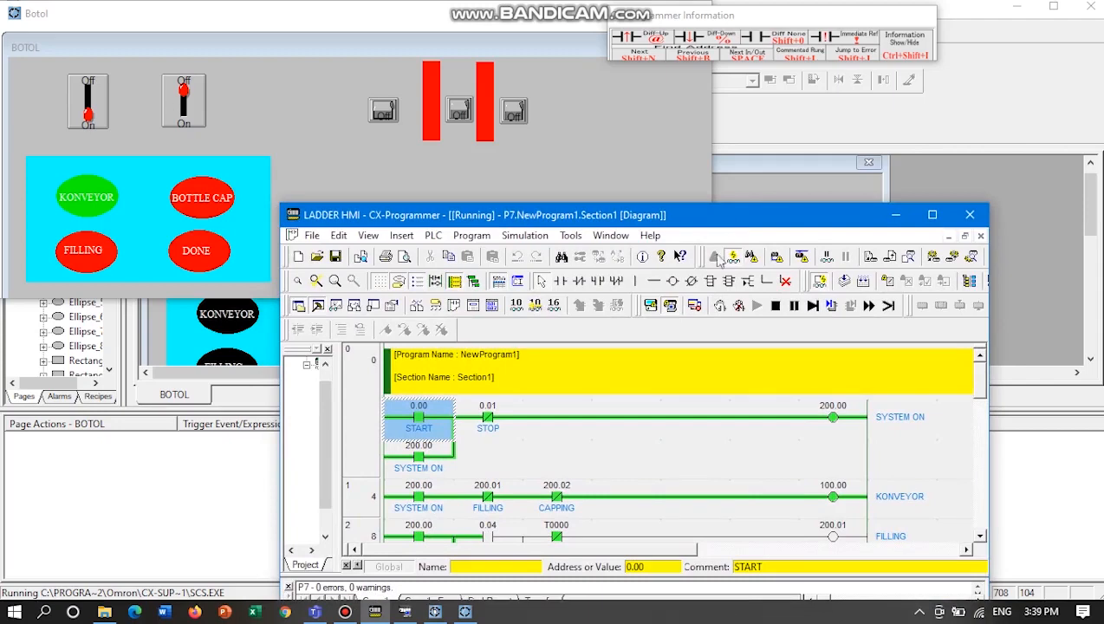
scroll(779, 443, "down", 3)
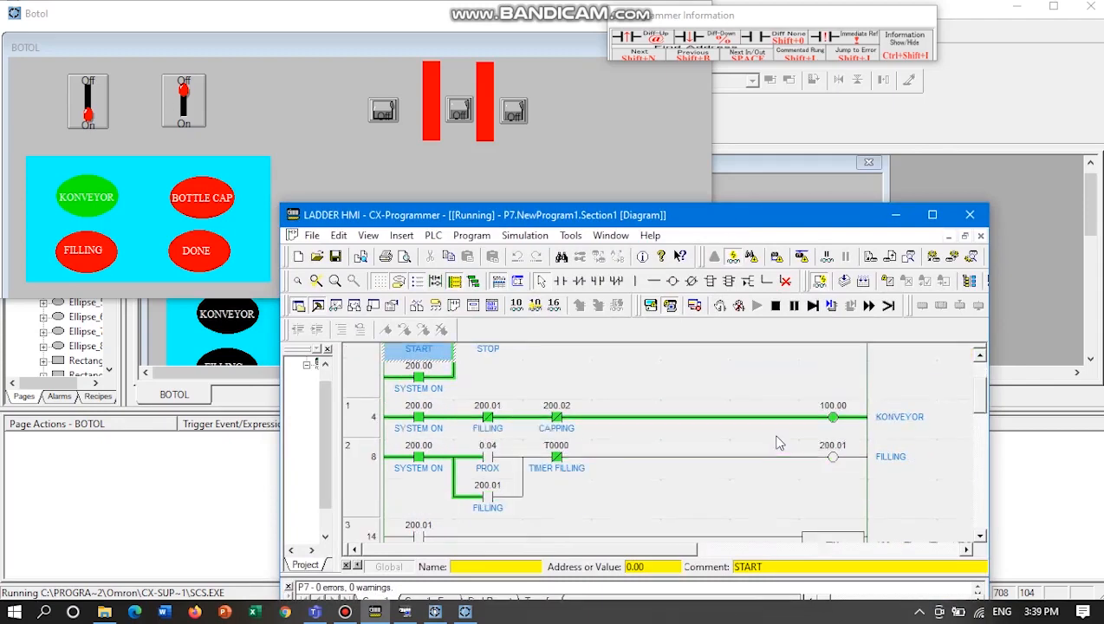
scroll(779, 444, "up", 3)
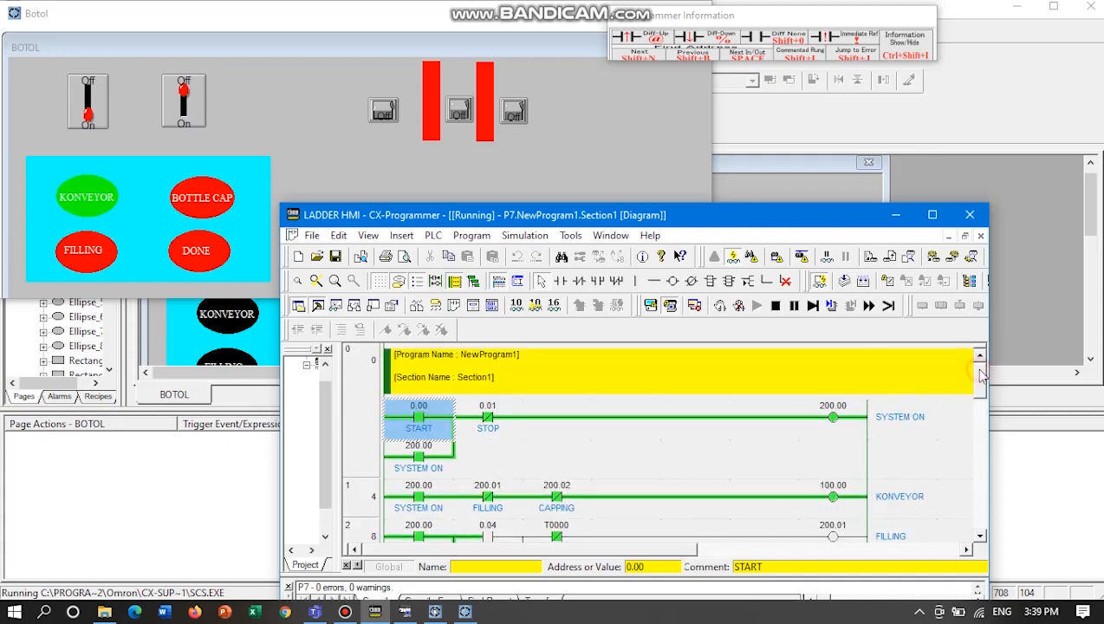
left_click_drag(980, 371, 980, 370)
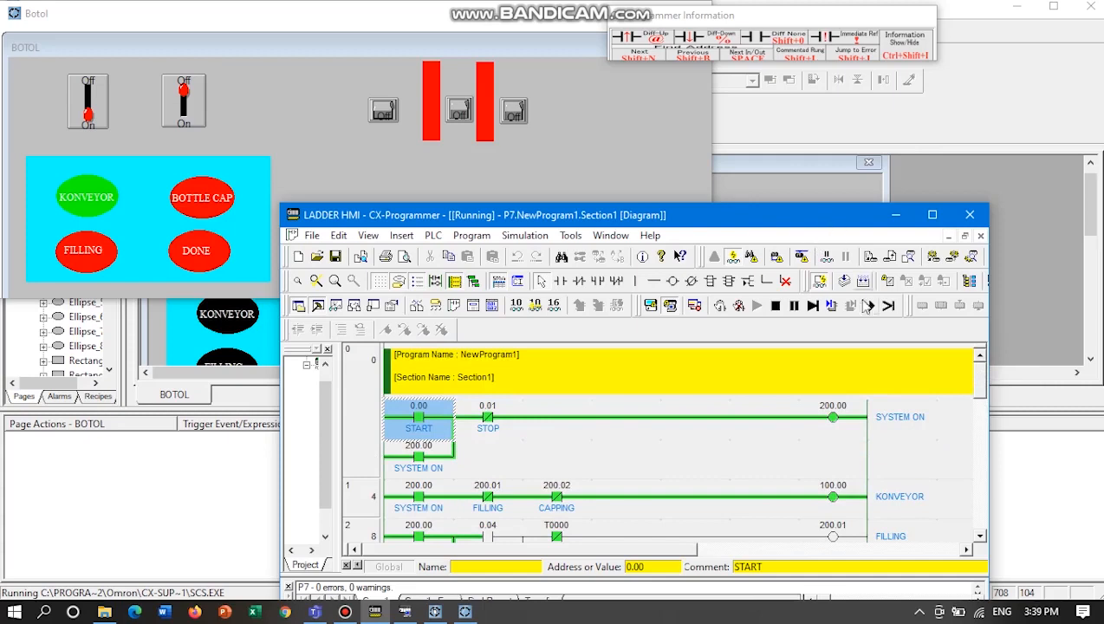